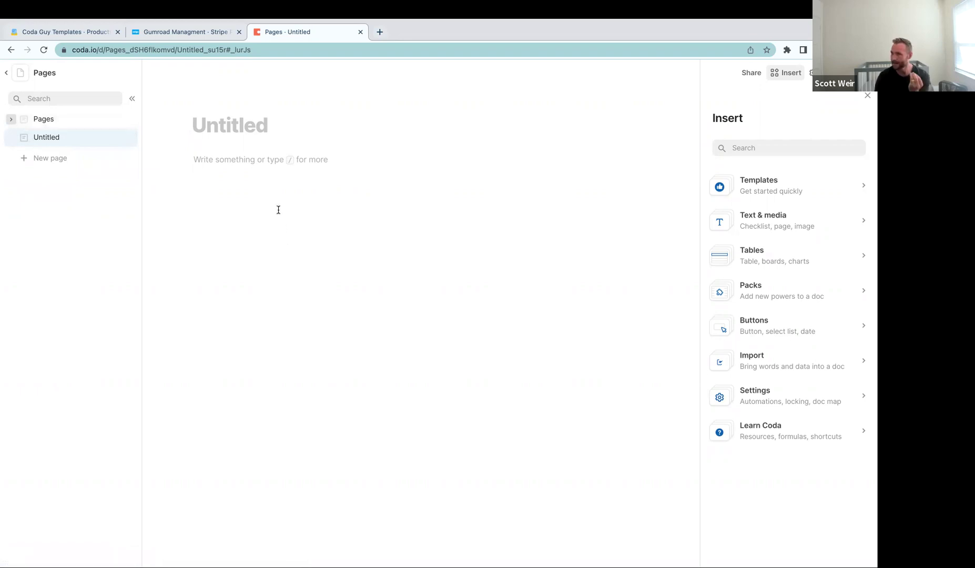
Step: Expand the Pages page in the page list to show its nested subpages
left_click(260, 156)
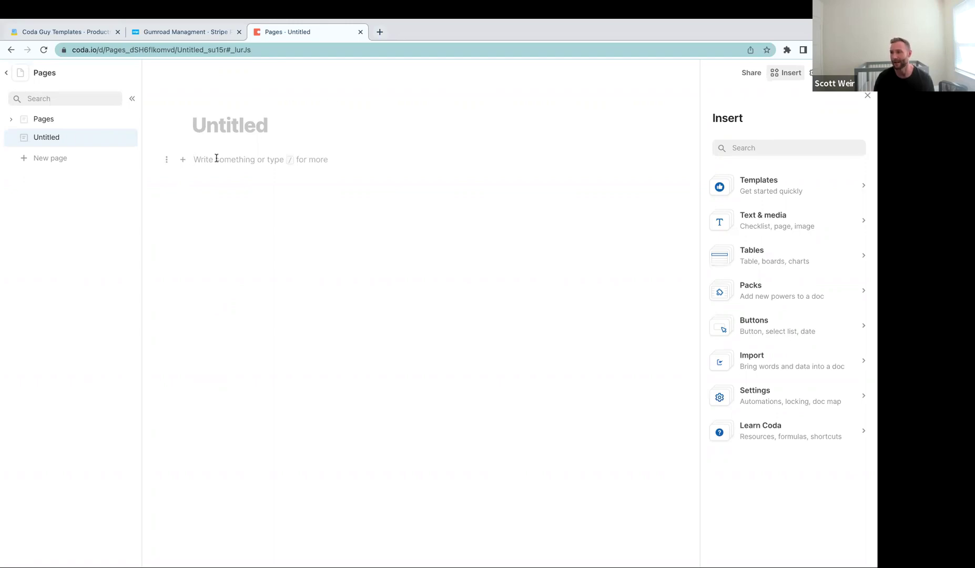
left_click(215, 131)
left_click(11, 119)
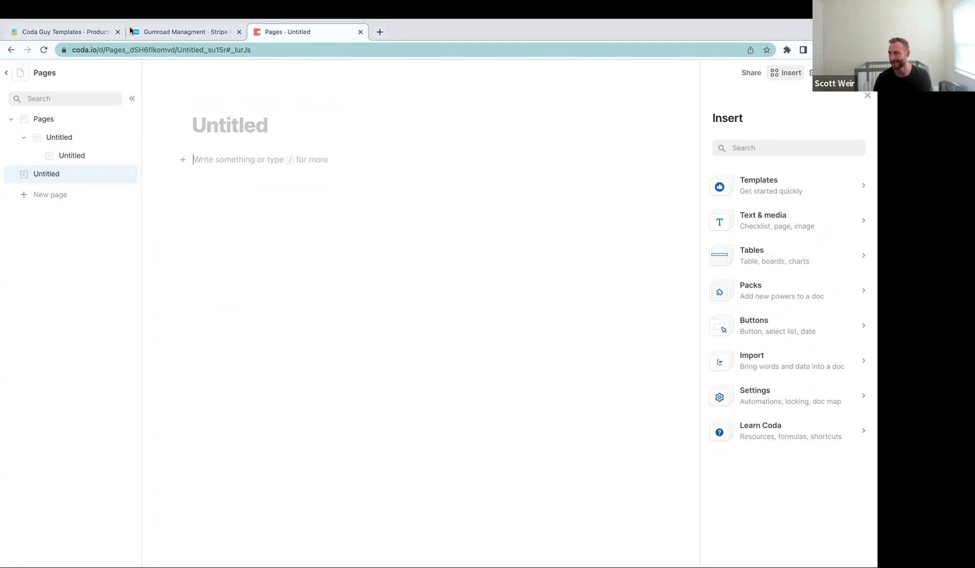
Step: Switch to the Coda Guy Templates document and close the Pages document
left_click(87, 31)
left_click(155, 32)
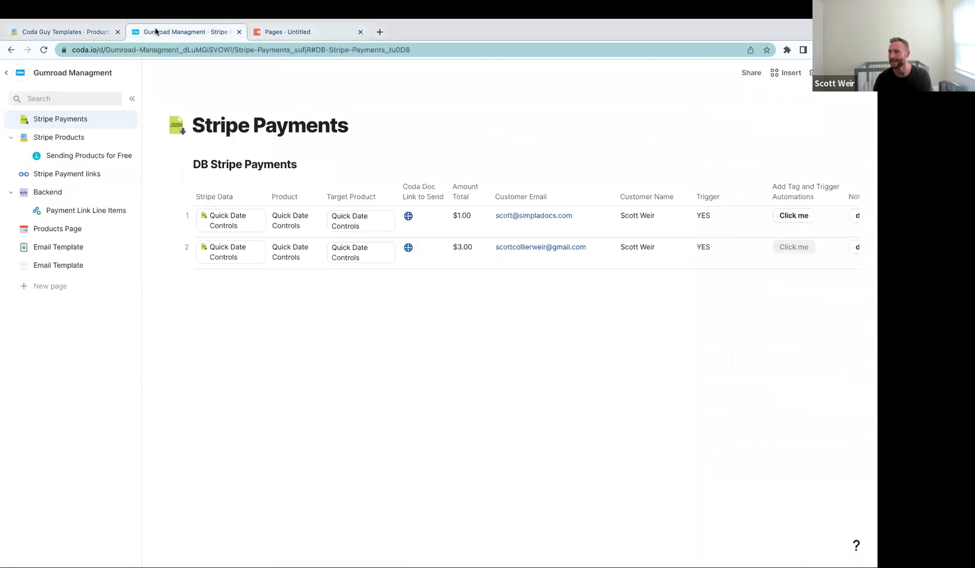
left_click(74, 32)
left_click(361, 32)
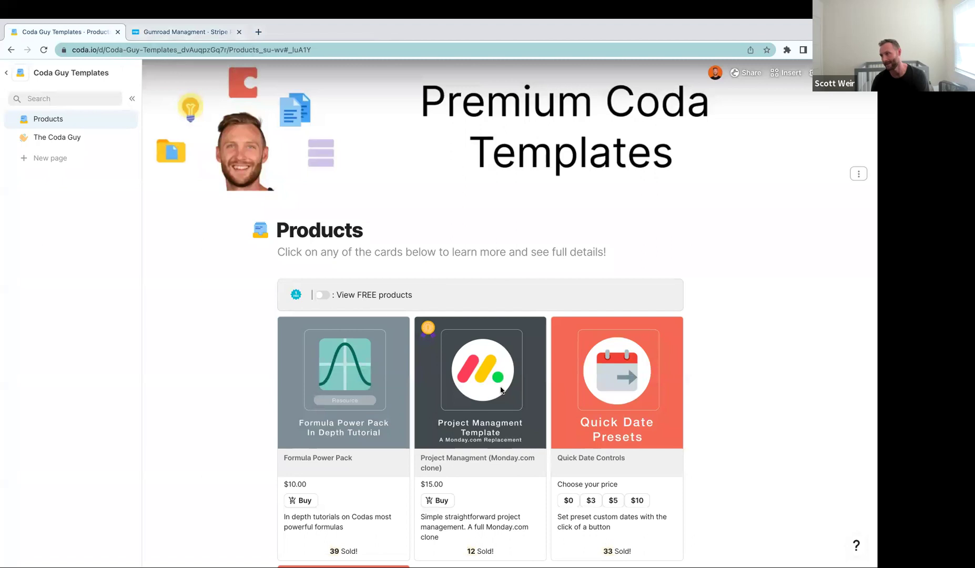
Step: Look through the product cards, copy the document's published link and open it in a new browser tab
scroll(442, 394, "down", 1)
scroll(442, 395, "down", 4)
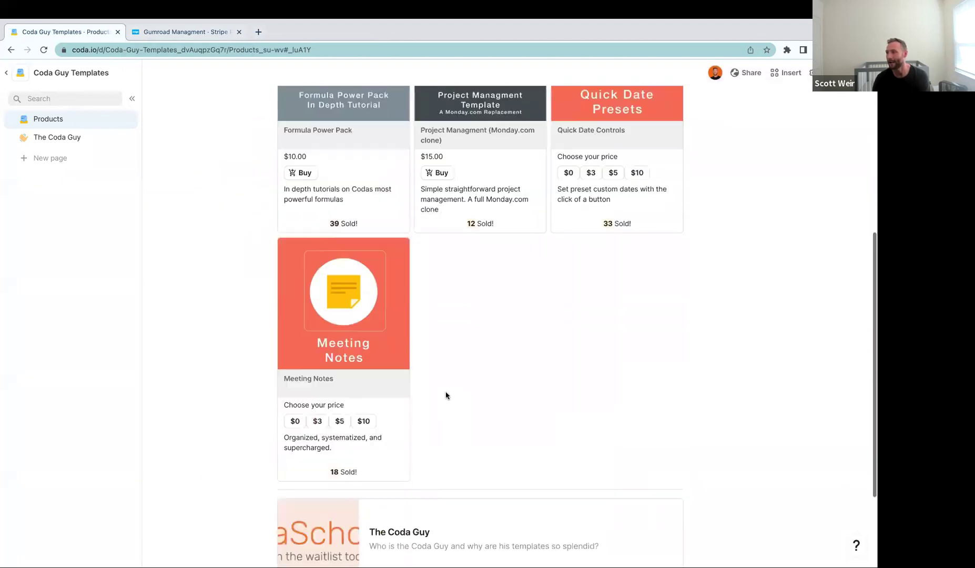
scroll(433, 385, "up", 5)
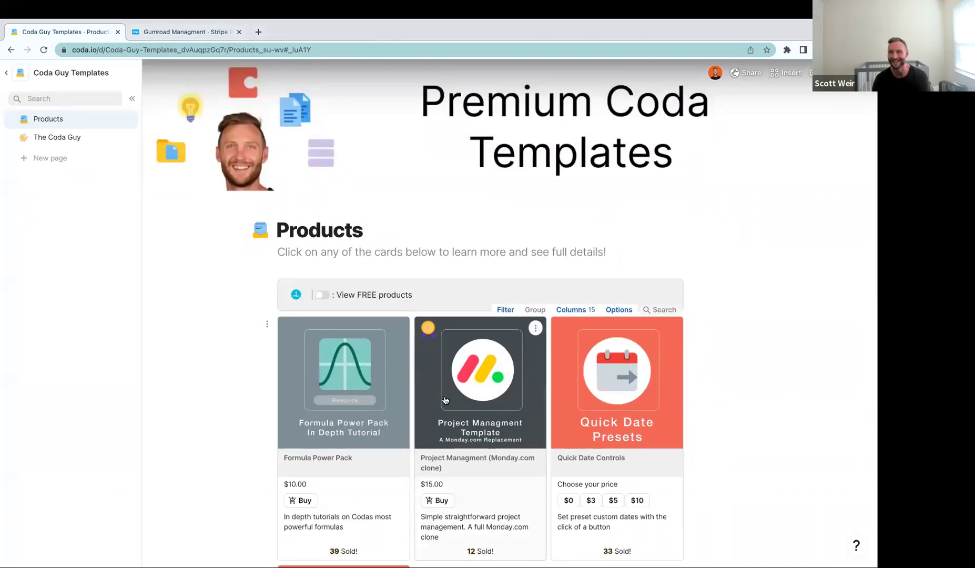
scroll(456, 414, "down", 2)
scroll(457, 416, "up", 2)
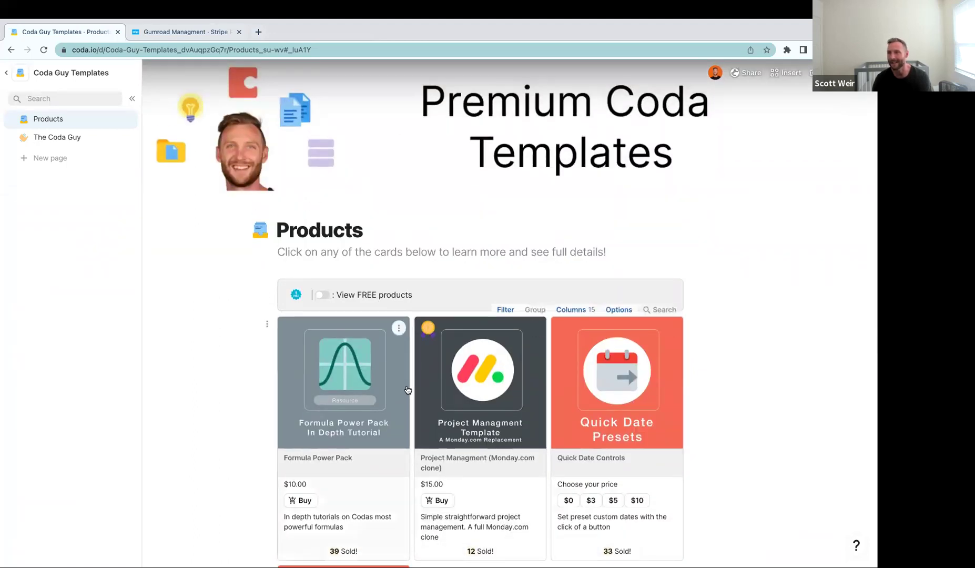
left_click(745, 73)
left_click(492, 393)
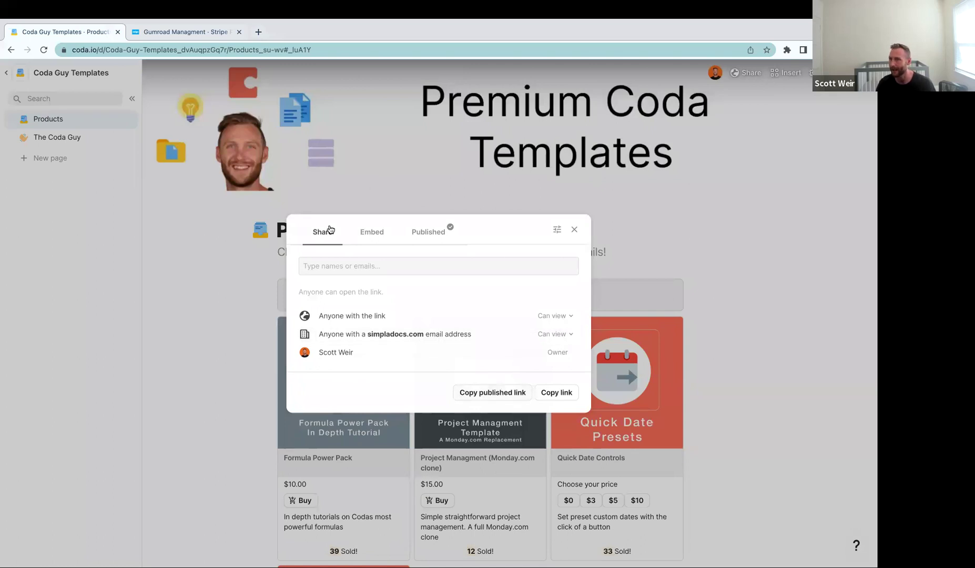
left_click(259, 32)
key("ctrl+v")
key("Return")
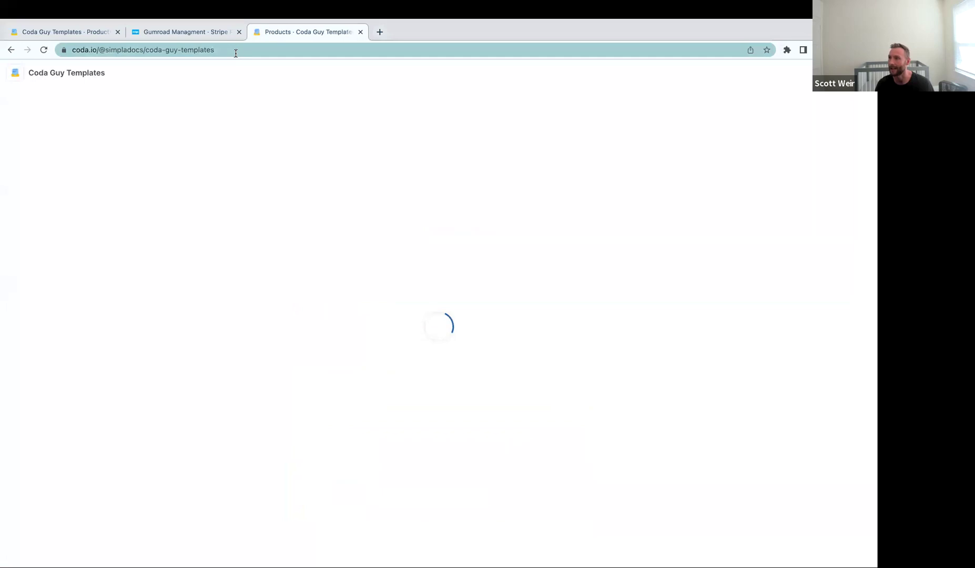
left_click_drag(236, 53, 69, 50)
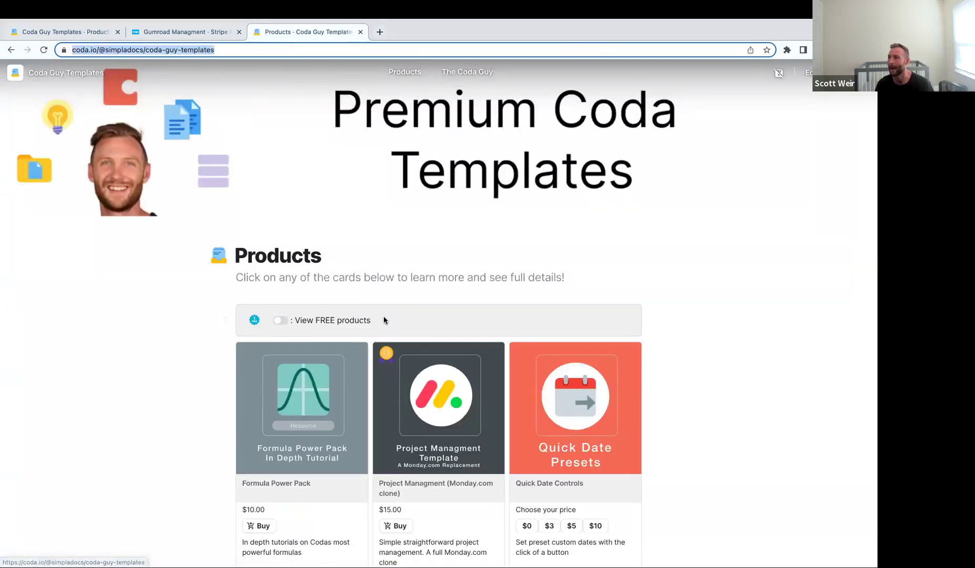
Step: Open the Formula Power Pack product on the published site, read through its description and go to its checkout page
scroll(389, 320, "down", 3)
scroll(390, 321, "down", 1)
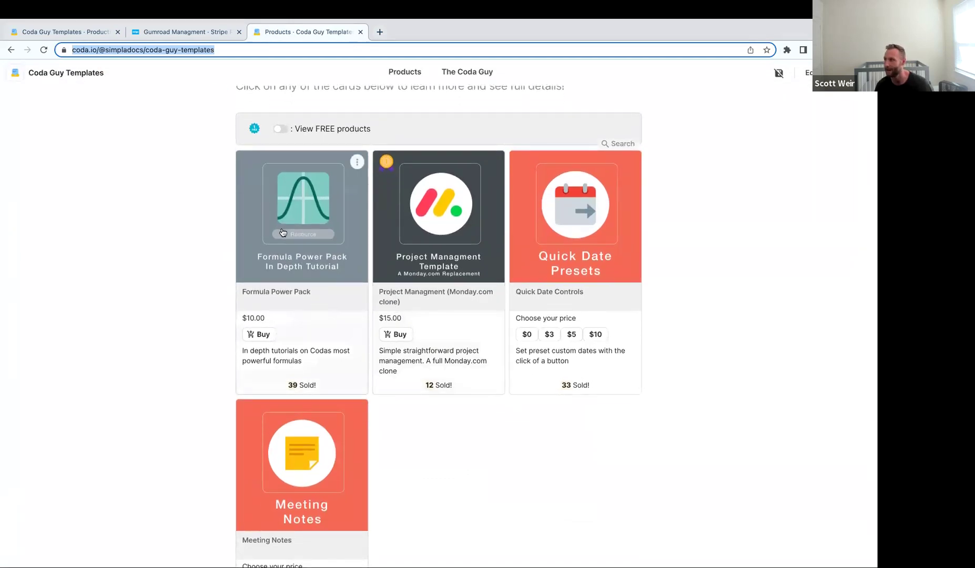
left_click(318, 300)
scroll(422, 372, "down", 5)
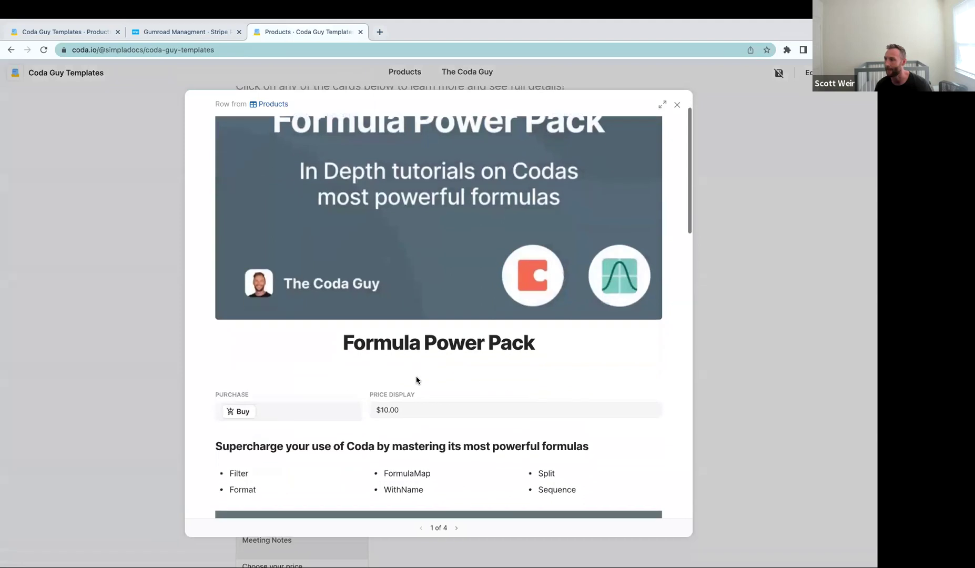
scroll(417, 378, "down", 6)
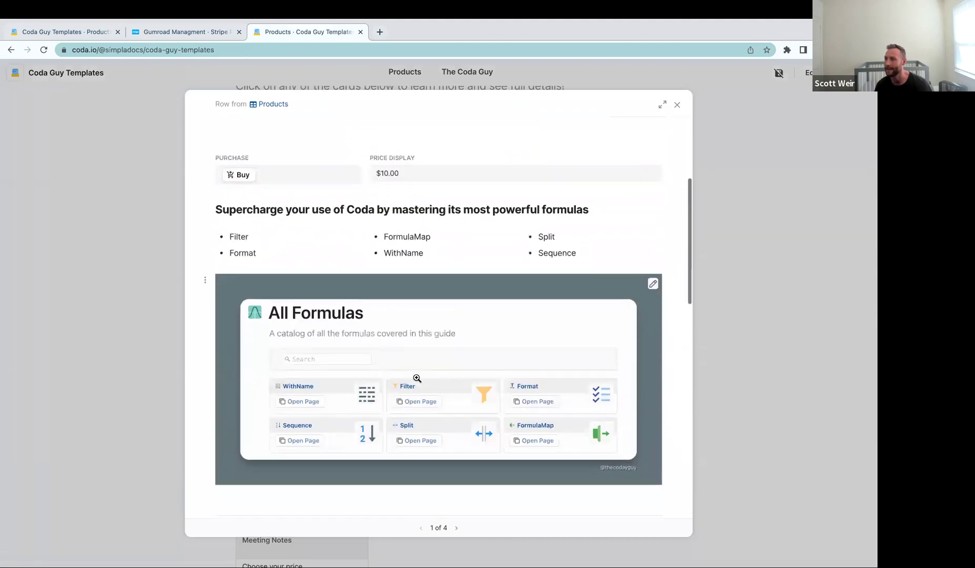
scroll(417, 377, "down", 5)
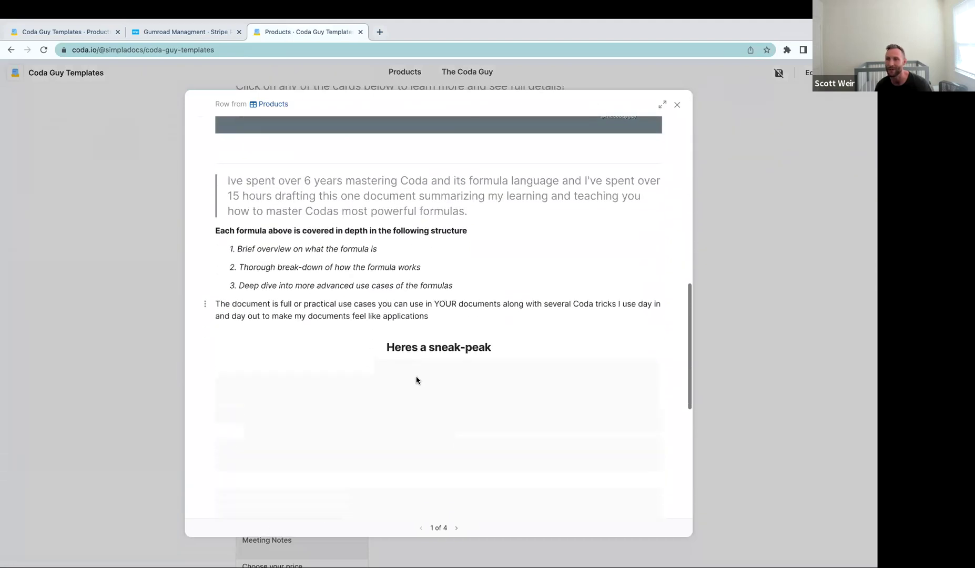
scroll(467, 333, "down", 10)
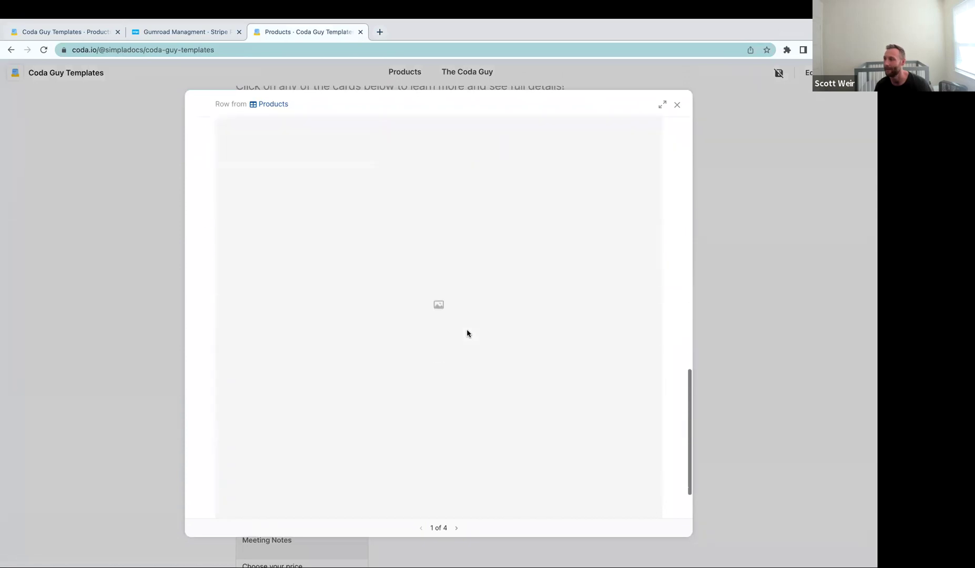
scroll(467, 330, "up", 20)
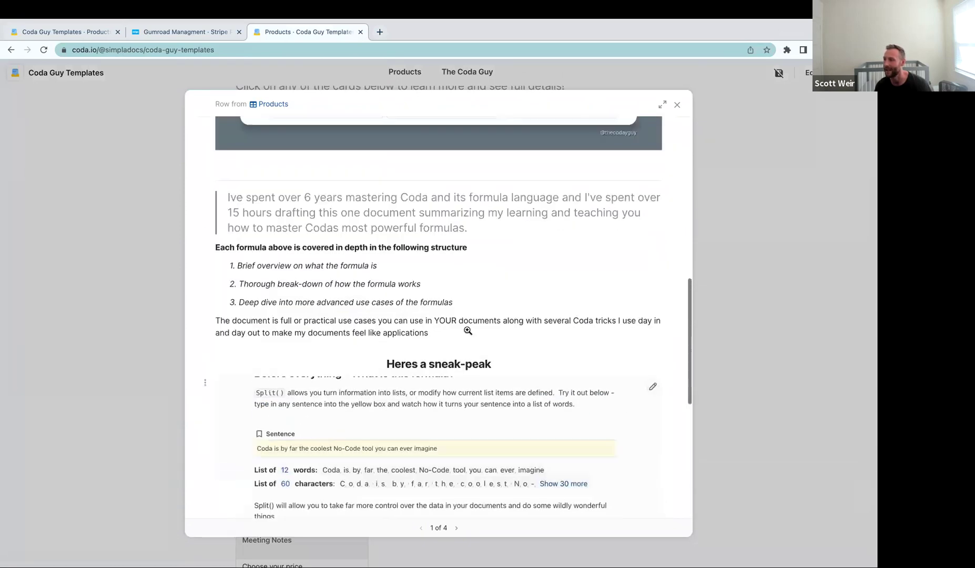
left_click(242, 467)
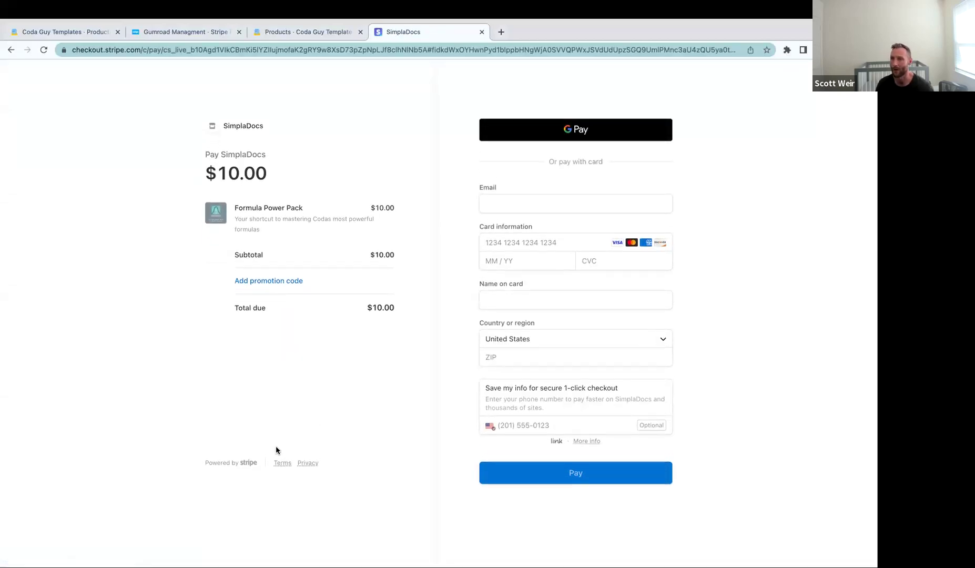
Step: Close the sharing dialog in the Coda Guy Templates document and show the document's hidden pages
left_click(65, 32)
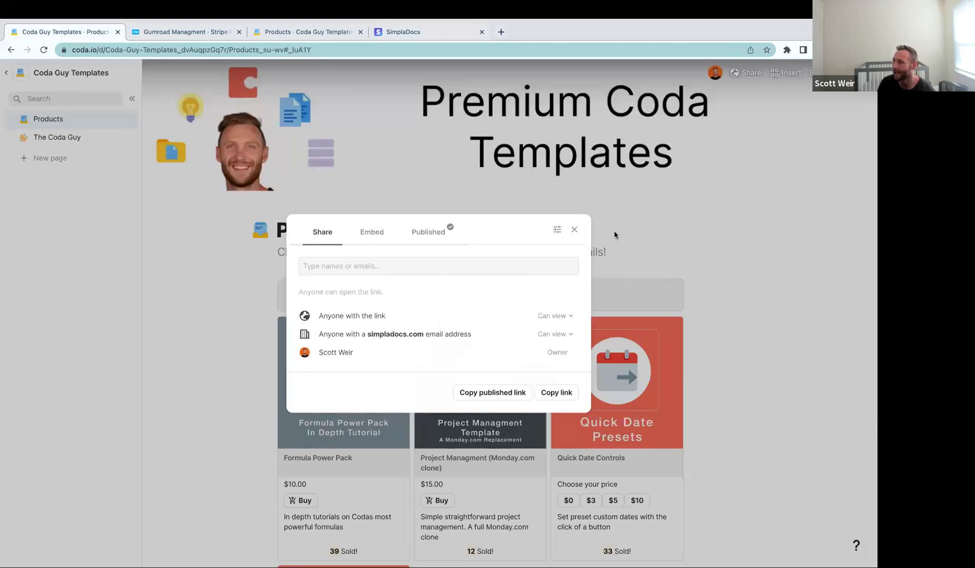
left_click(574, 229)
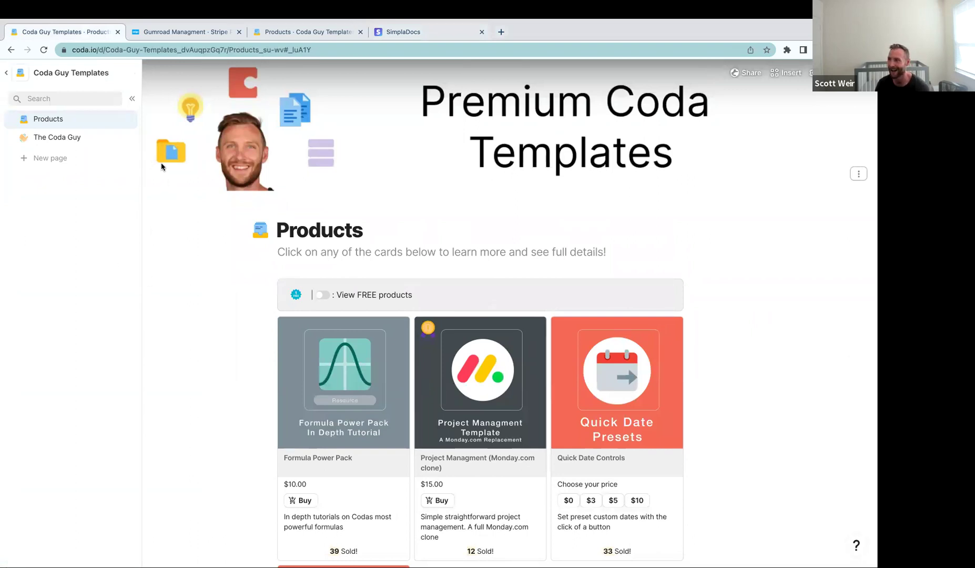
left_click(130, 158)
left_click(241, 177)
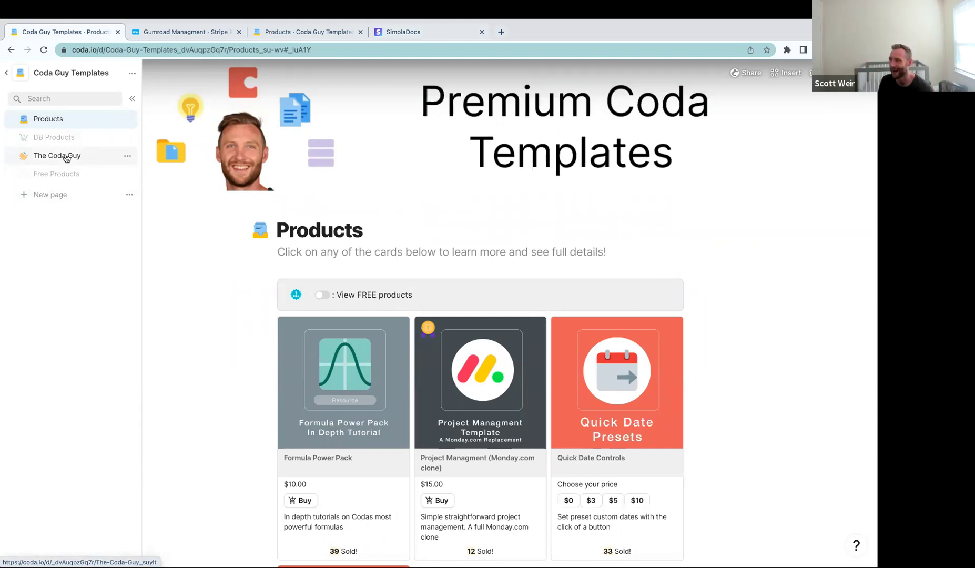
Step: Switch to the Gumroad Managment document and examine the DB Stripe Payments table
left_click(182, 33)
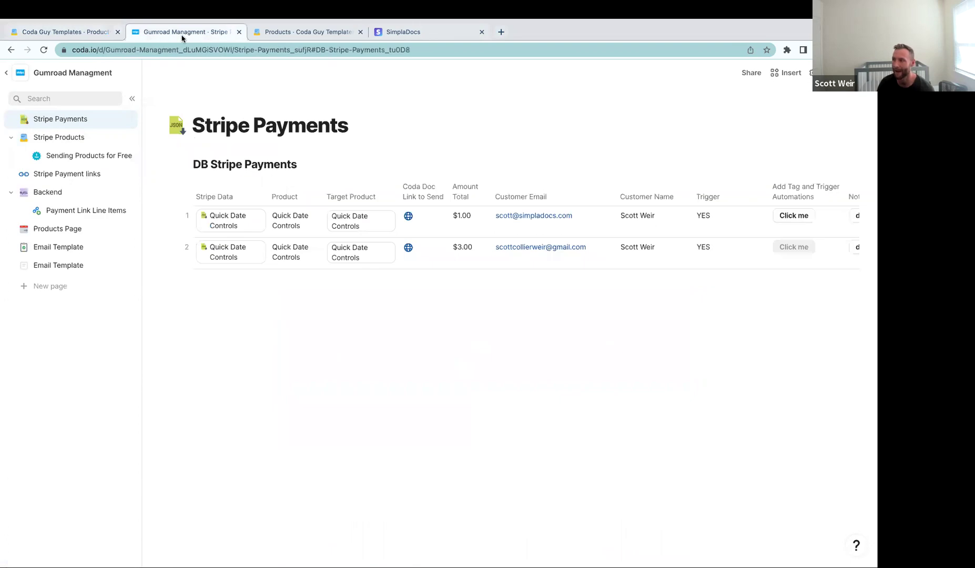
scroll(302, 224, "up", 5)
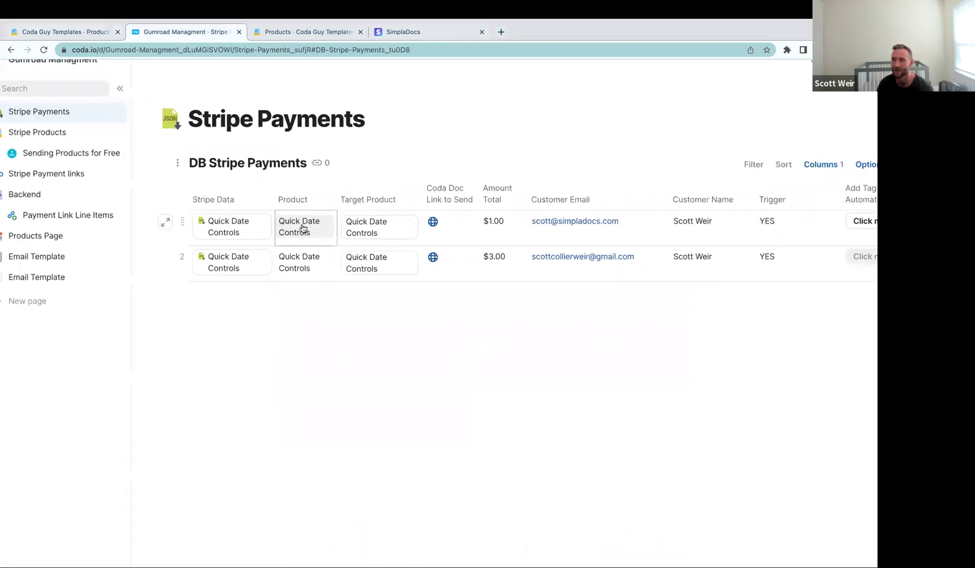
scroll(306, 232, "down", 5)
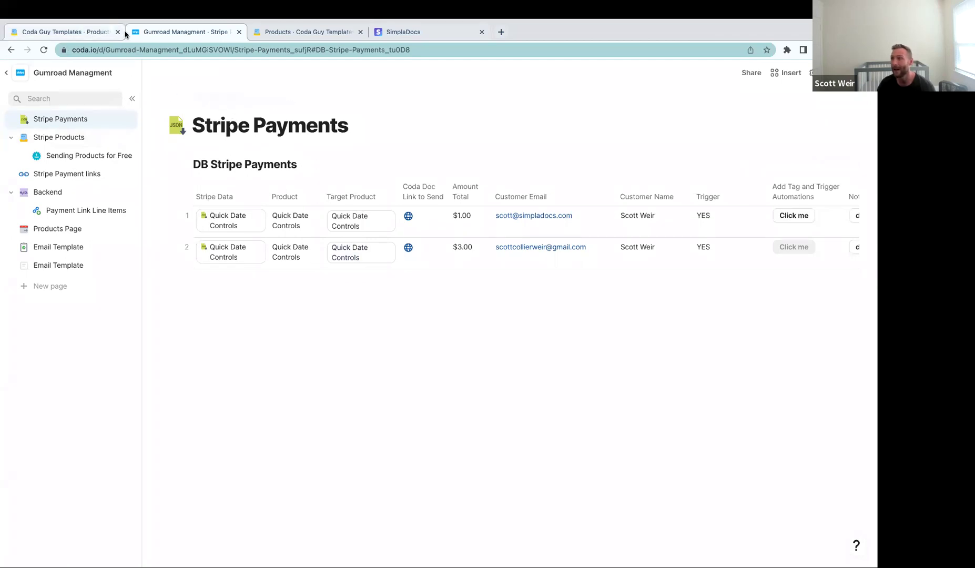
Step: Write the line "Canvase" below the DB Stripe Payments table and add a level 1 heading "HEading" under it
left_click(413, 401)
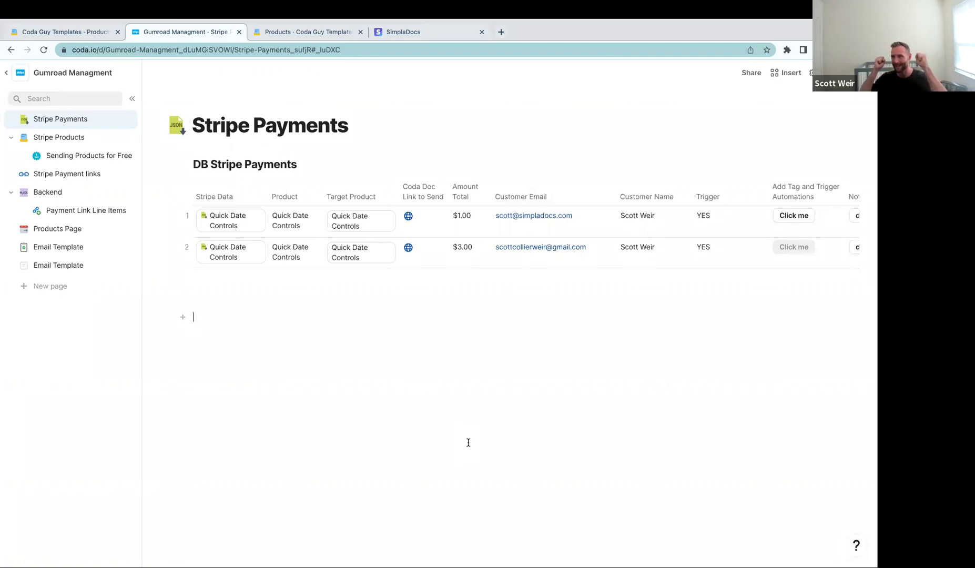
type("Canvase")
key("Return")
type("/h1")
key("Return")
type("H")
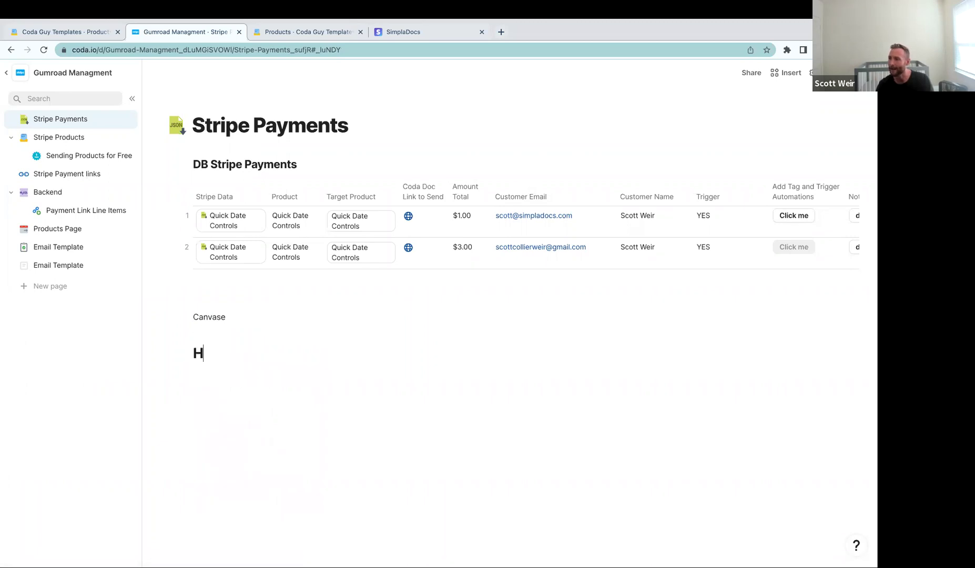
type("Eading")
key("Return")
Step: Write "Write stuff" under the heading and insert a slider with default settings after it
type("Write stuff /sli")
key("Return")
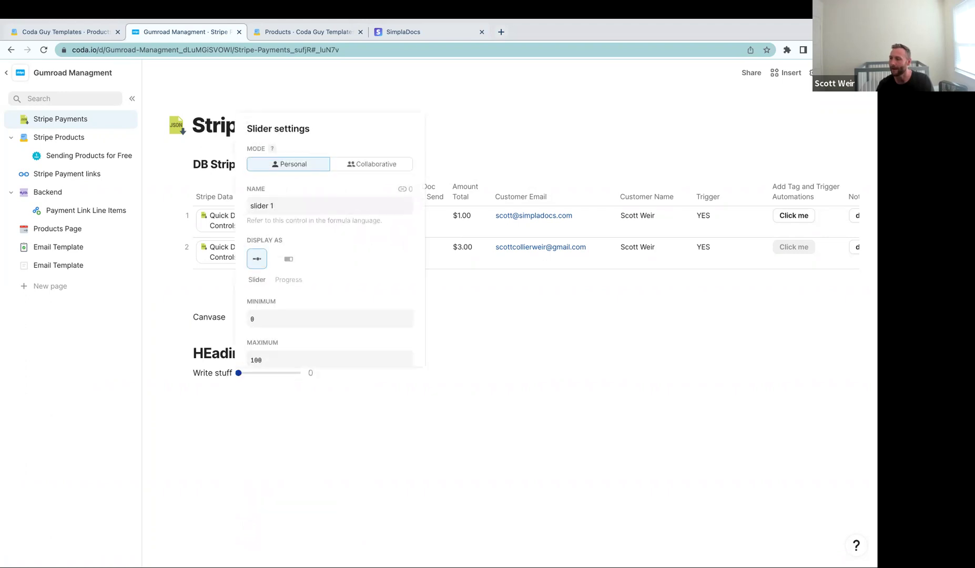
left_click(381, 391)
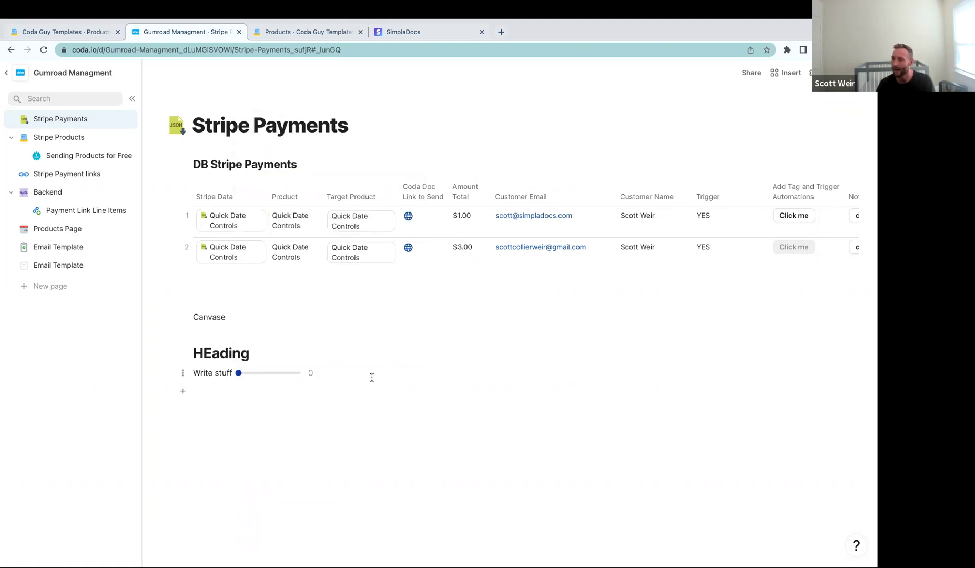
Step: Add a line with the formula User().Name followed by "is so cool!" and delete all the sample content below the table
key("equal")
type("User().Name")
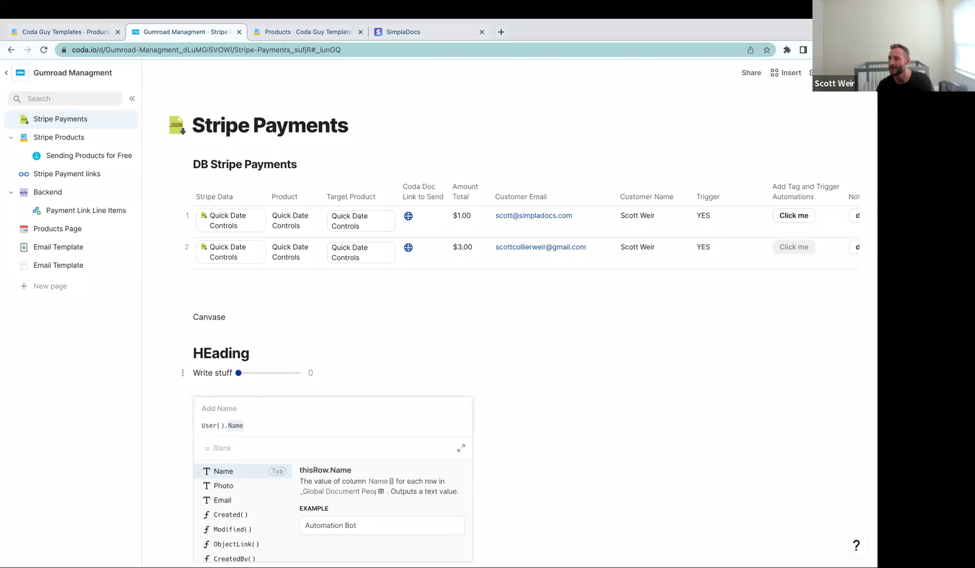
key("Tab")
key("Return")
type("is so cool!")
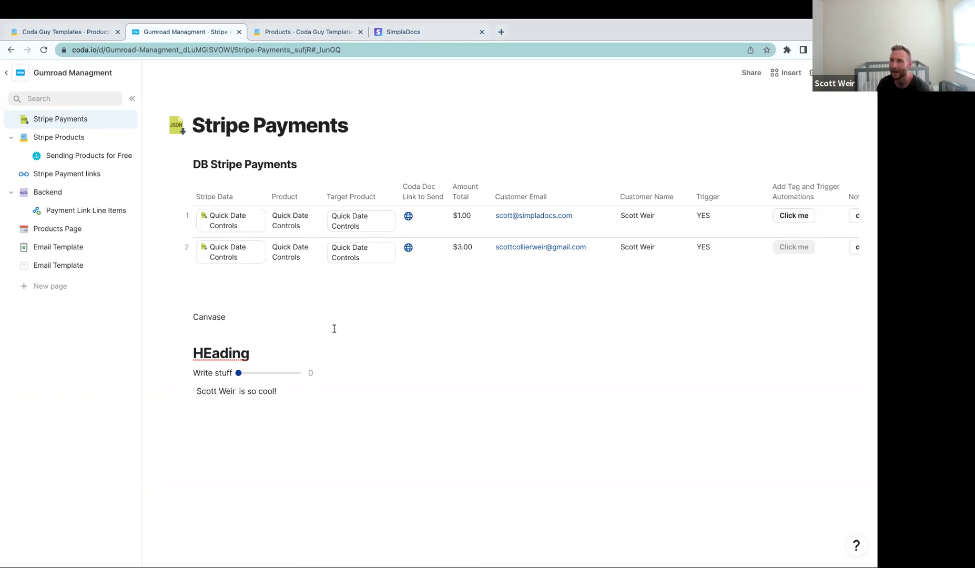
left_click_drag(294, 397, 167, 320)
key("BackSpace")
Step: Insert a blank table below the DB Stripe Payments table and add two more columns to it
type("/ta")
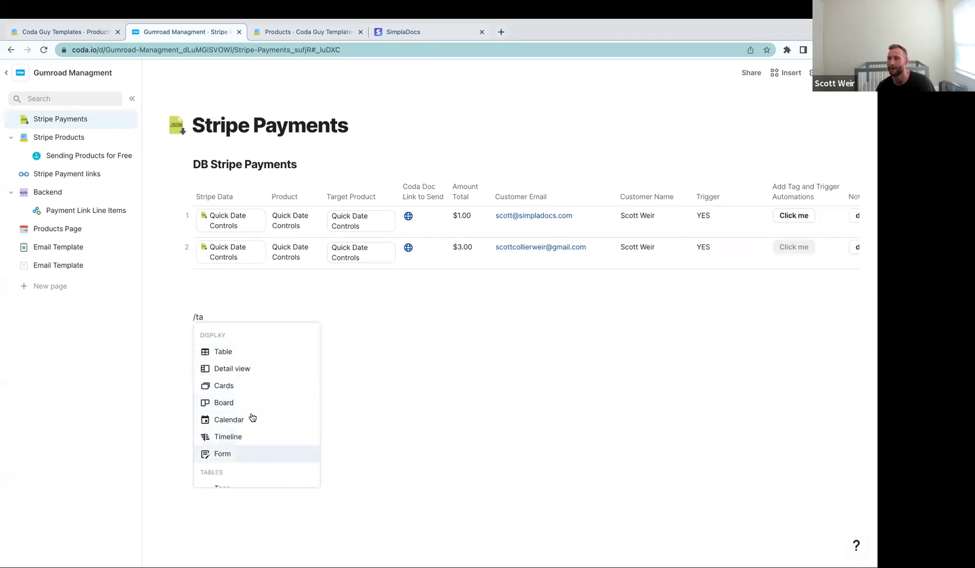
left_click(231, 360)
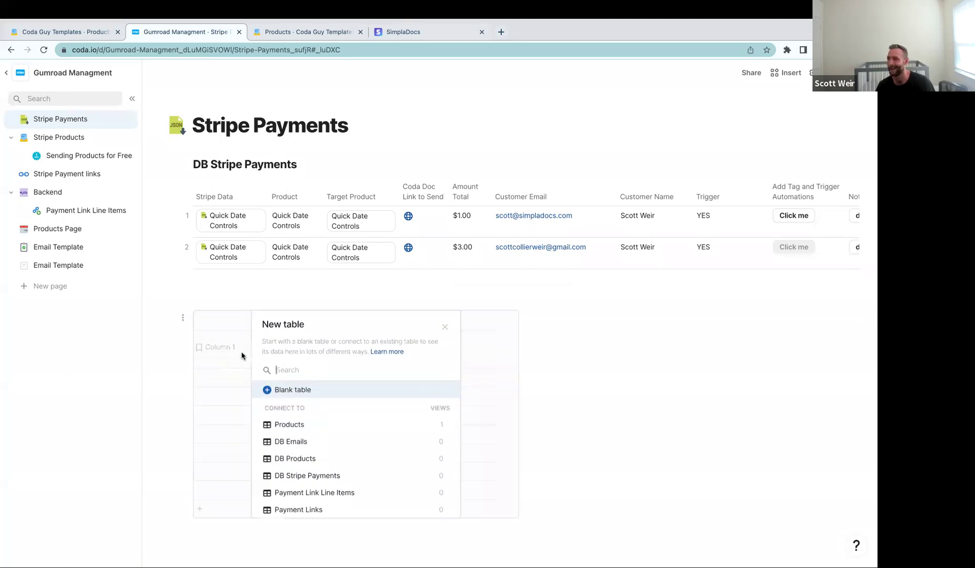
left_click(279, 389)
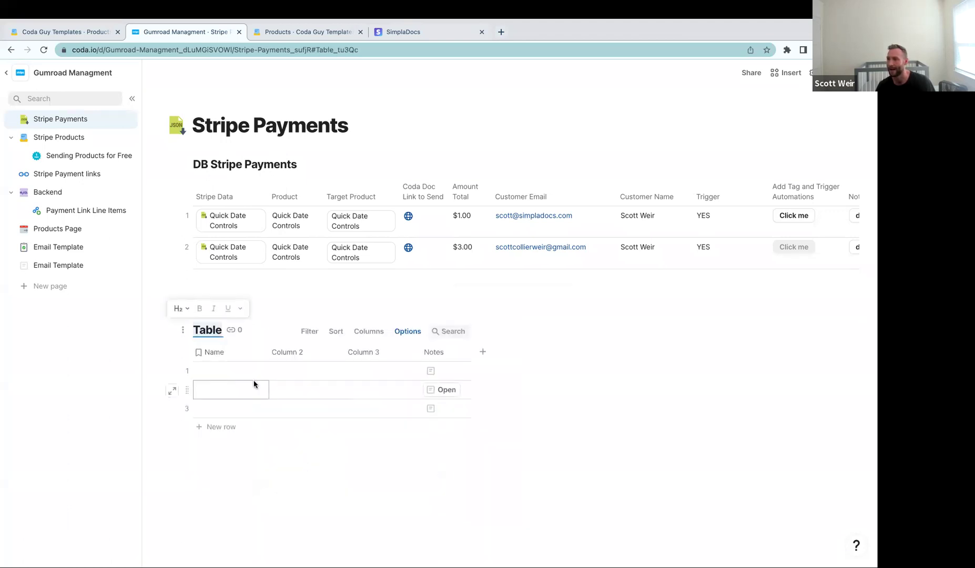
left_click(245, 359)
left_click(483, 351)
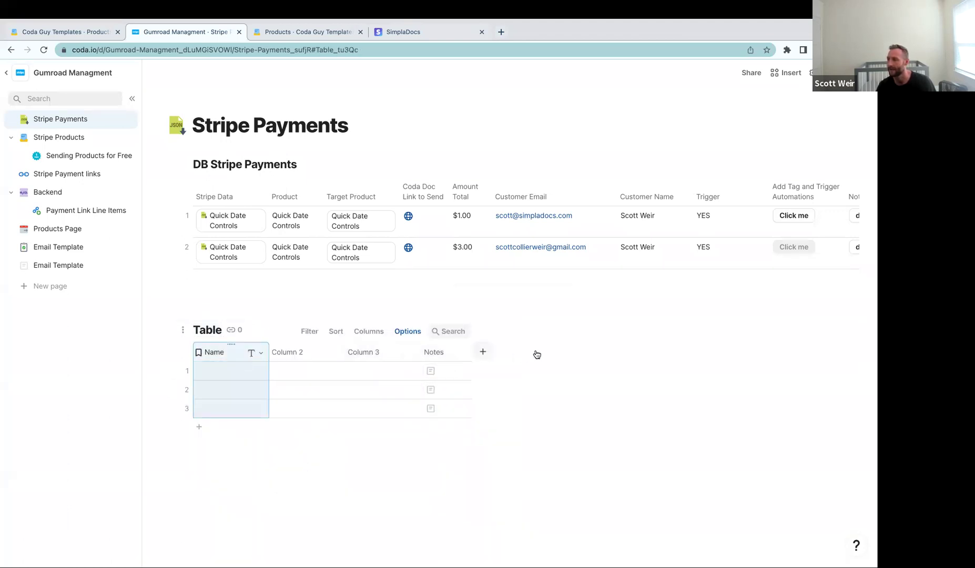
left_click(559, 351)
Step: Change Column 2 of the new table to the Date type and set its first row to 11/9/2022
left_click(334, 357)
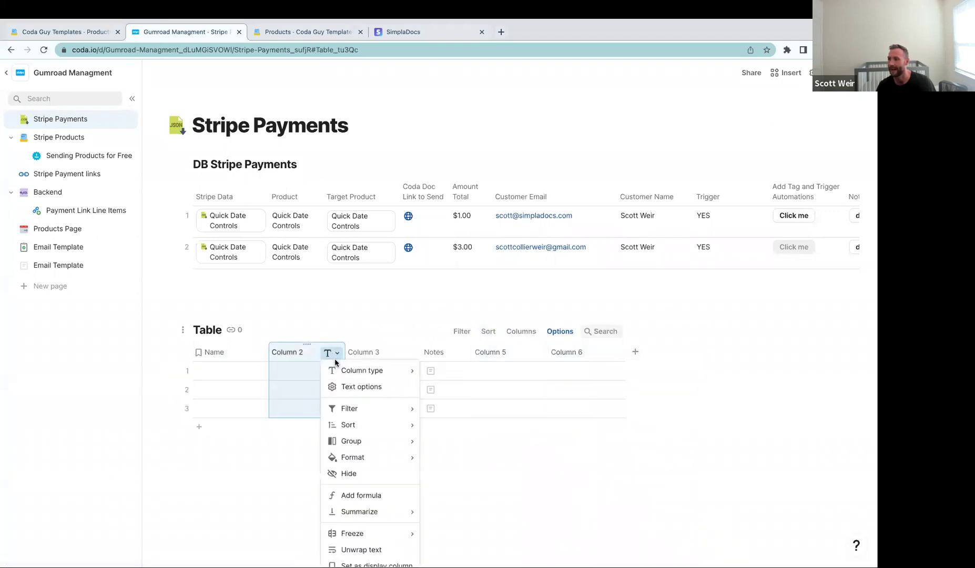
mouse_move(348, 371)
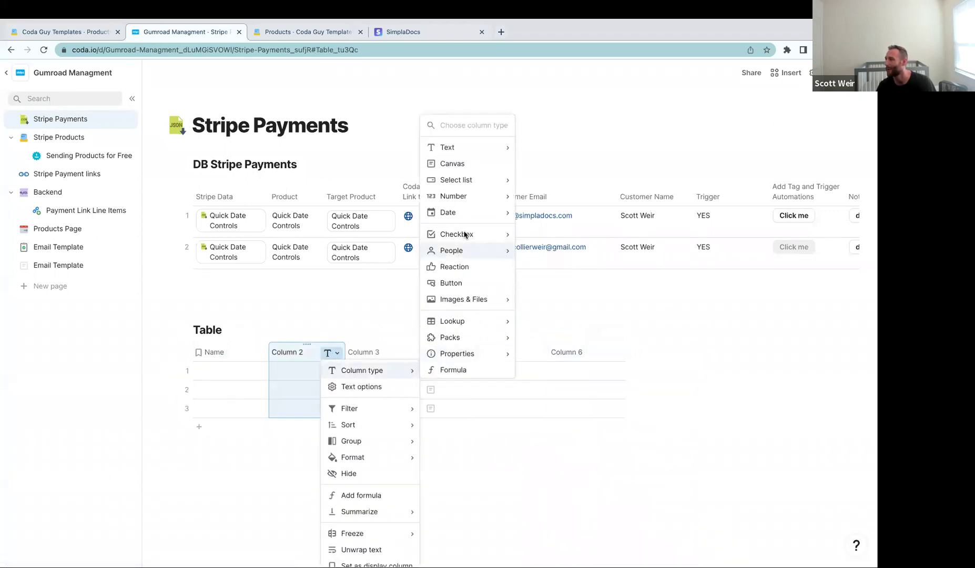
mouse_move(506, 213)
left_click(543, 212)
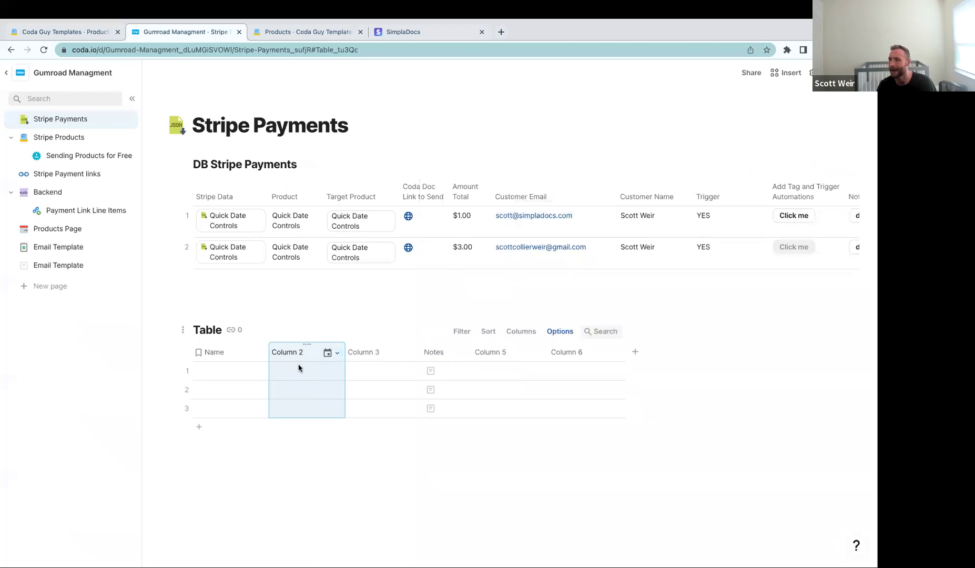
left_click(294, 371)
left_click(294, 371)
left_click(317, 428)
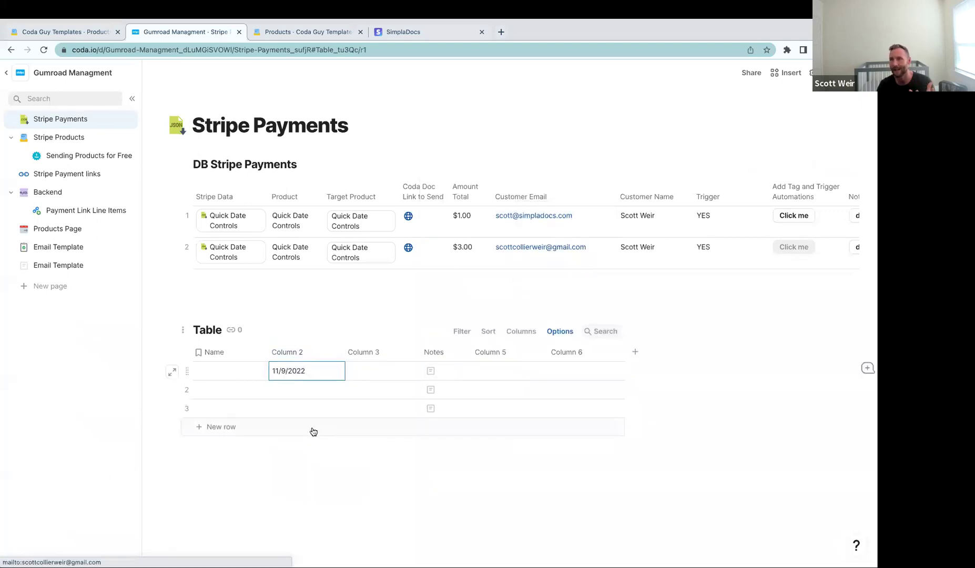
left_click(261, 409)
Step: Rename the new table "Master Table"
double_click(207, 330)
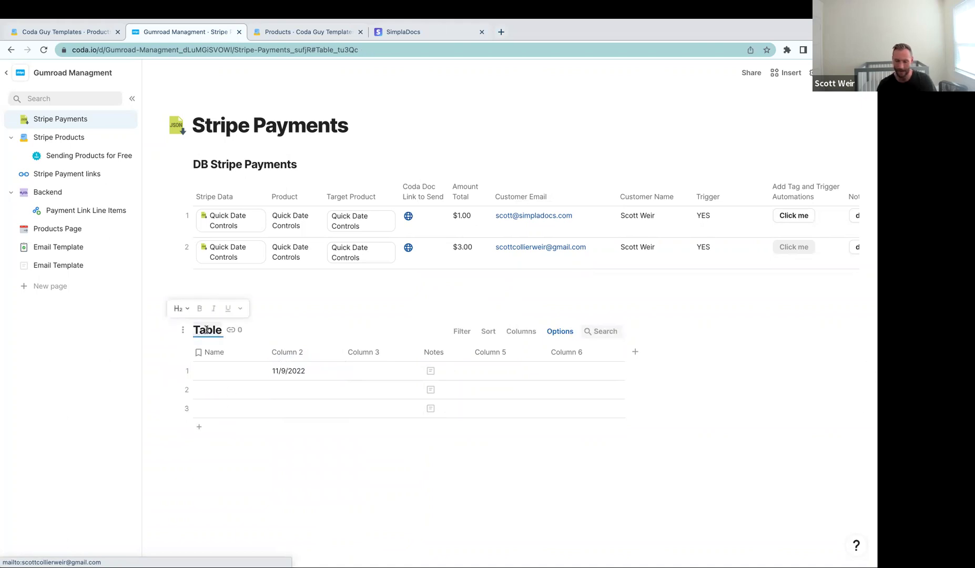
type("Master Table")
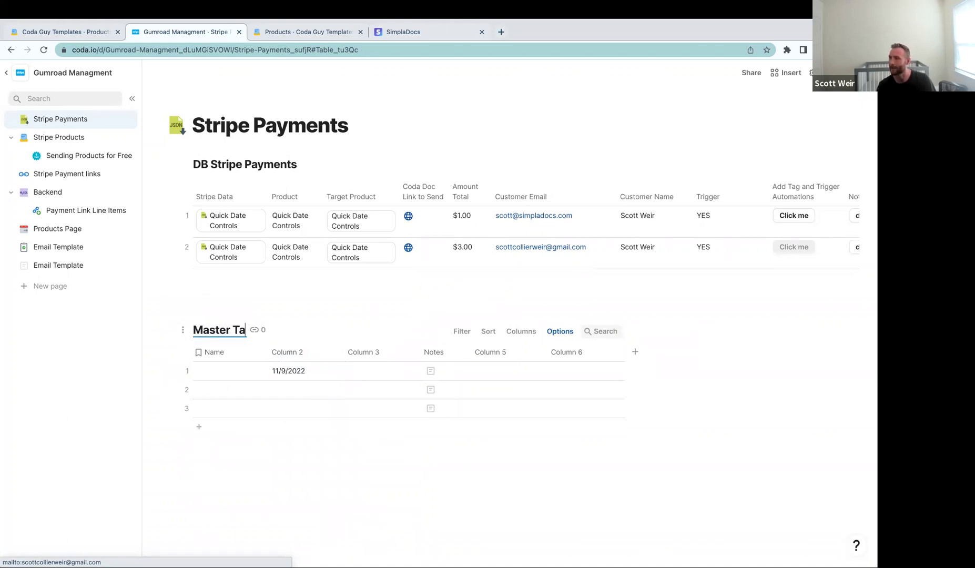
left_click(226, 390)
Step: Copy Master Table and paste it below itself as a connected view
left_click(237, 450)
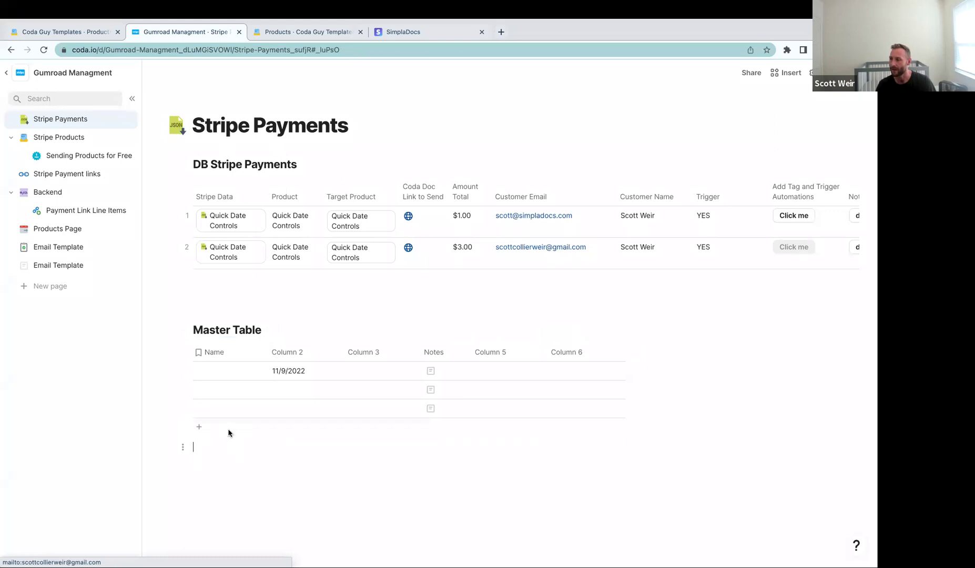
left_click(207, 341)
left_click(199, 463)
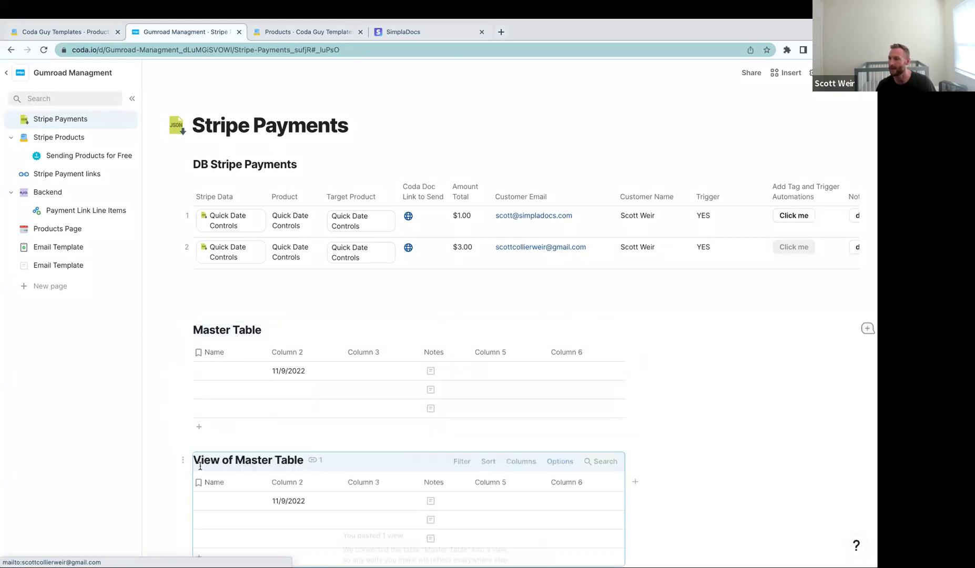
key("ctrl+v")
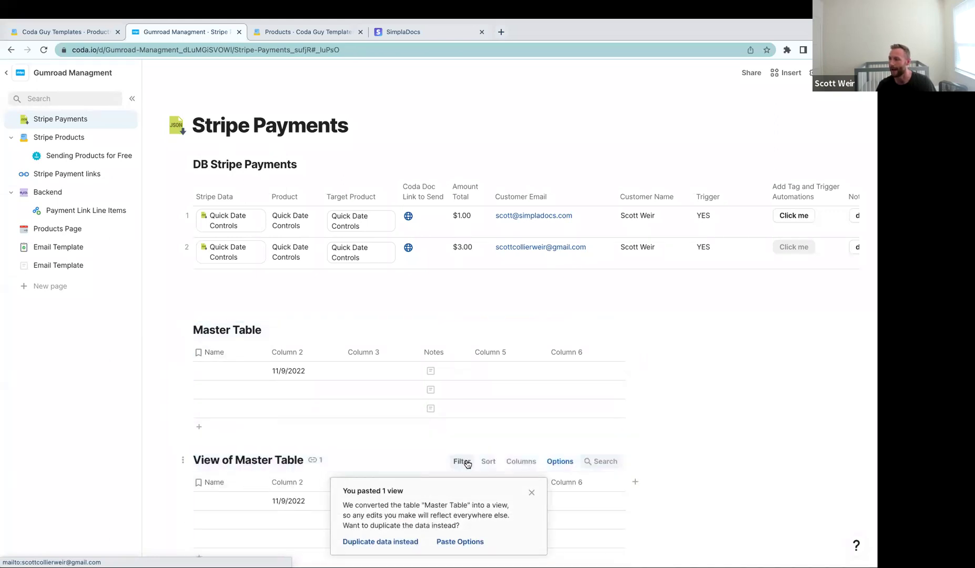
Step: Filter the view of Master Table to show only rows where Column 2 is not blank
left_click(461, 461)
left_click(778, 246)
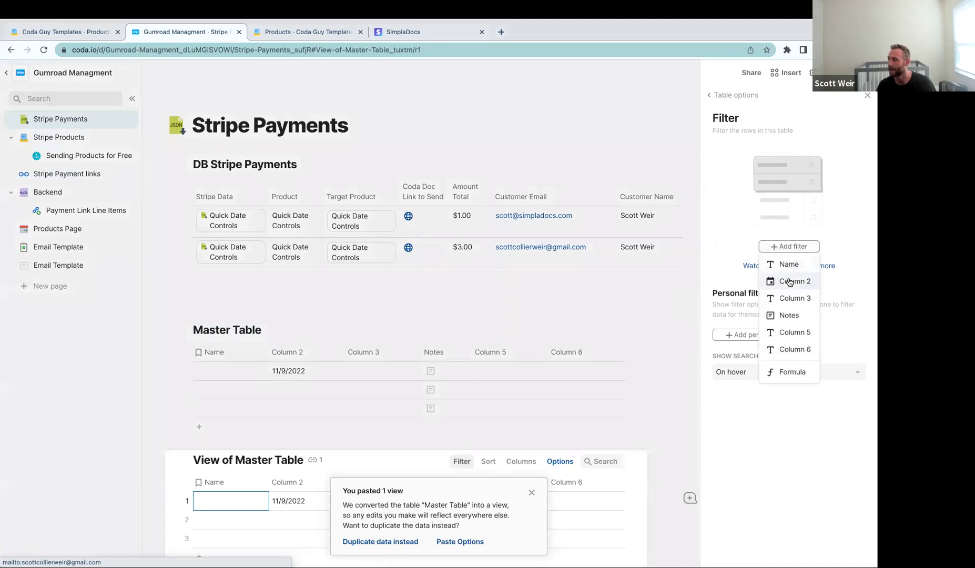
left_click(791, 280)
left_click(749, 166)
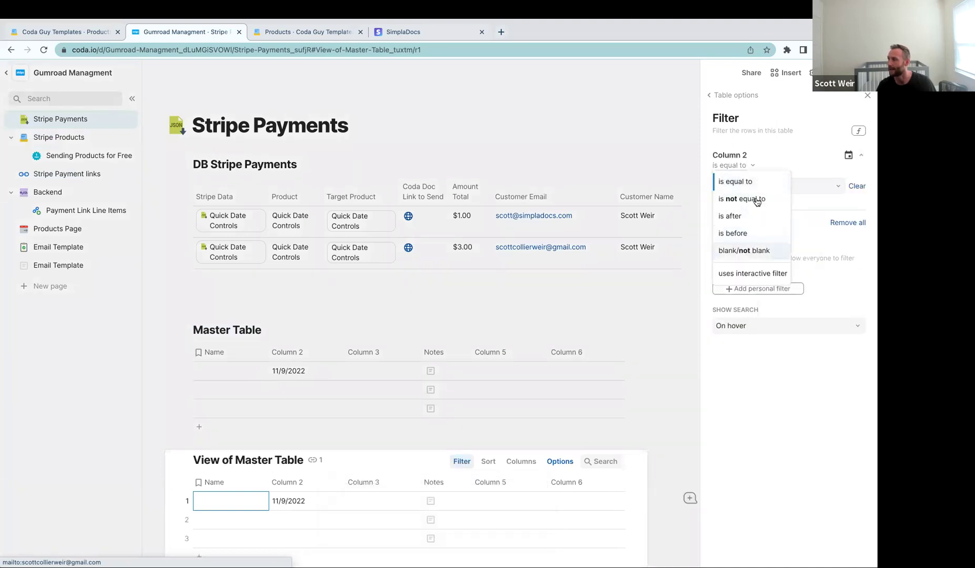
left_click(757, 251)
left_click(768, 182)
left_click(867, 95)
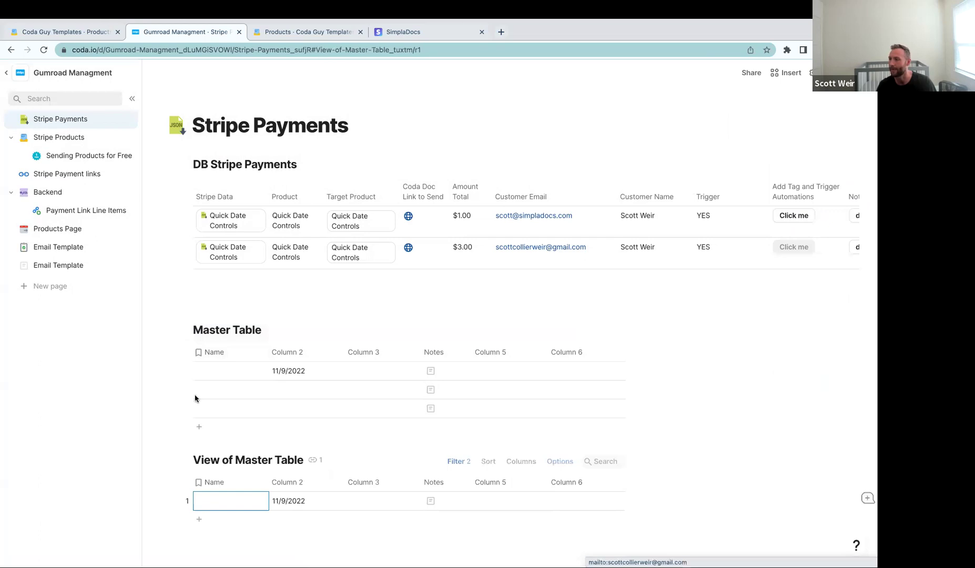
Step: Set Column 2 in Master Table's second row to 11/22/2022 and change the table's layout to Cards
double_click(310, 389)
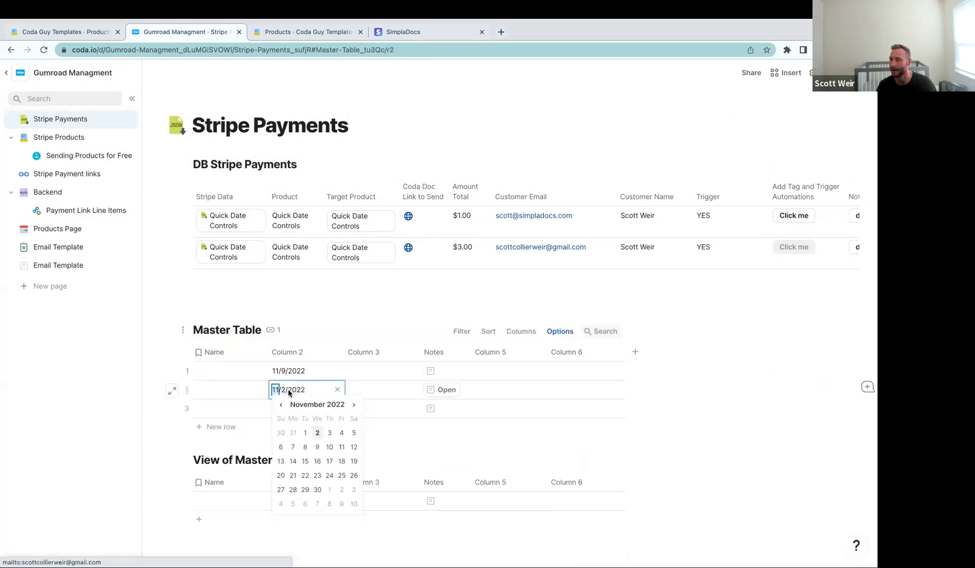
left_click(306, 476)
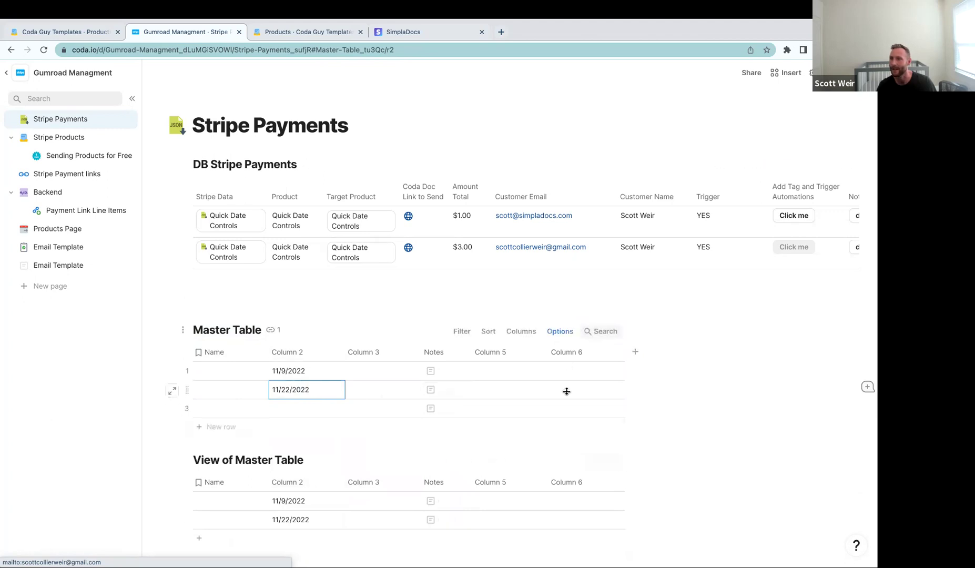
scroll(565, 397, "down", 2)
left_click(557, 232)
left_click(754, 152)
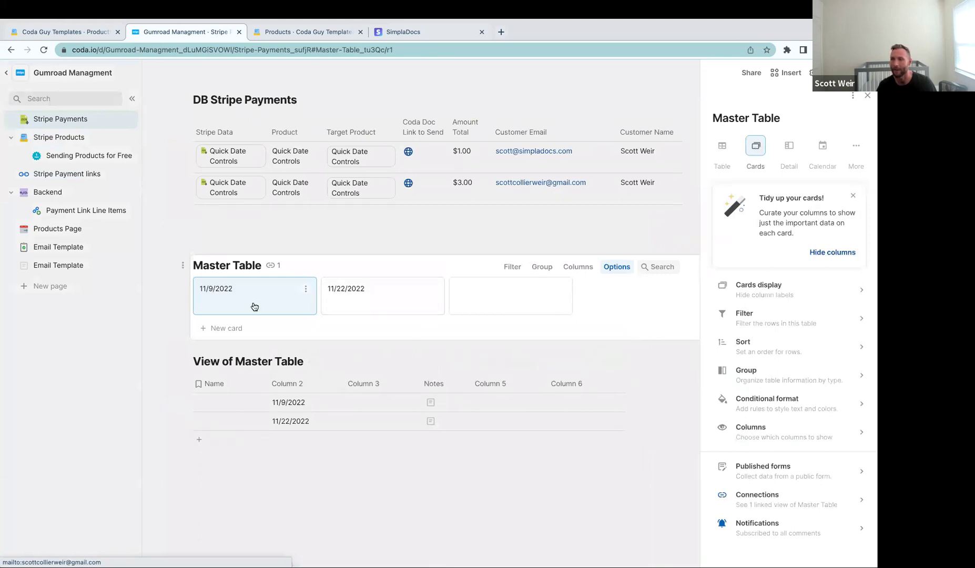
Step: Switch to the Coda Guy Templates doc and examine all columns of the table on the DB Products page
left_click(47, 32)
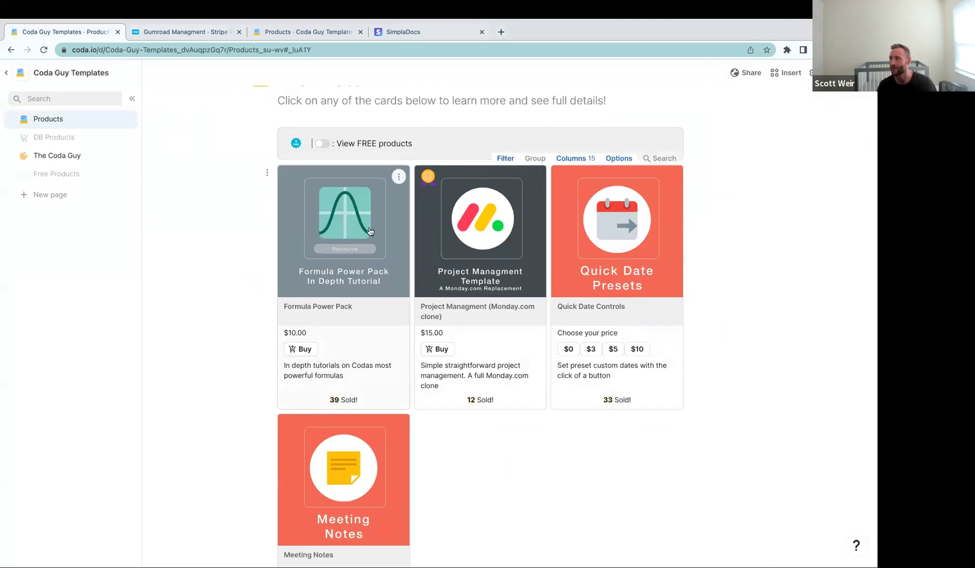
left_click(50, 139)
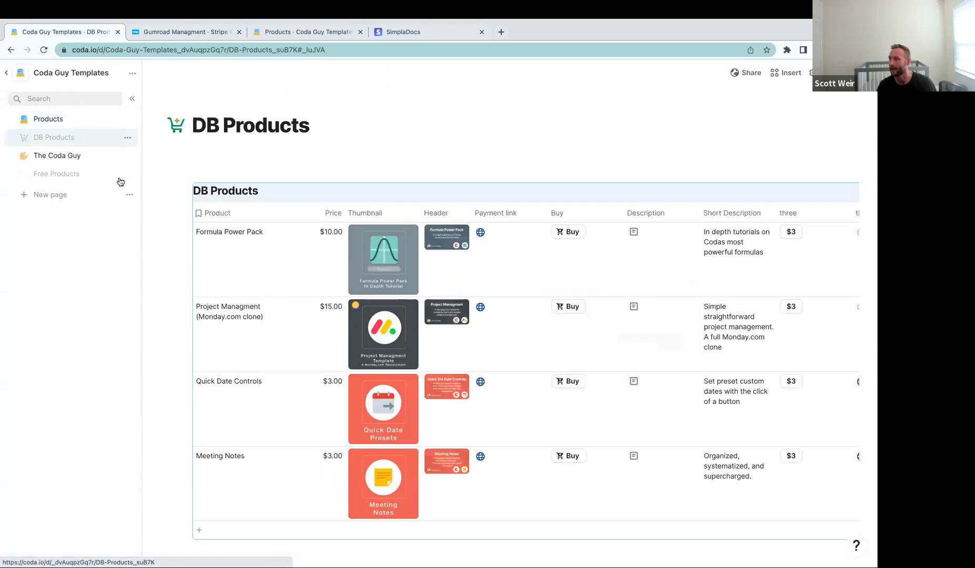
scroll(255, 270, "right", 5)
scroll(255, 270, "right", 10)
scroll(258, 271, "right", 2)
scroll(259, 268, "left", 17)
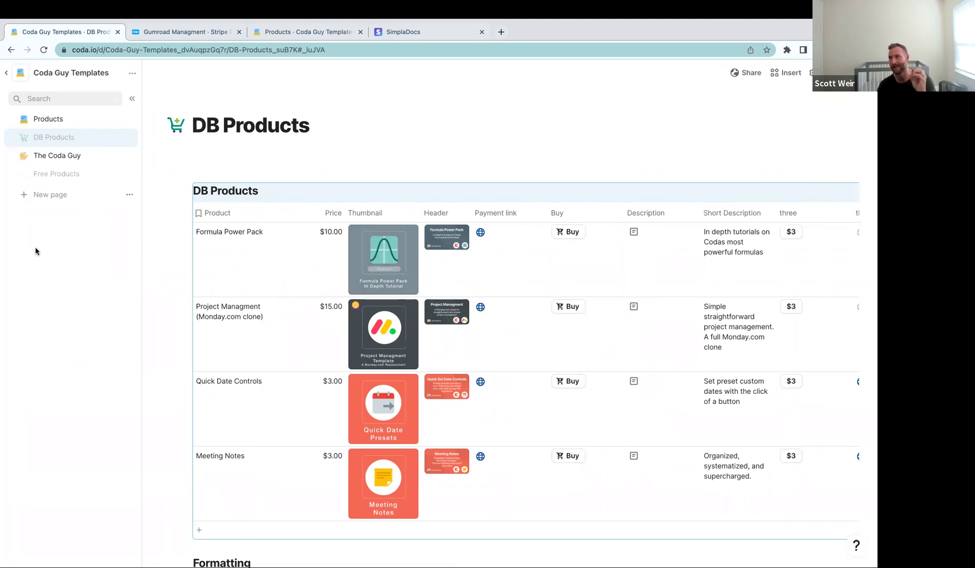
Step: Return to the Gumroad Managment doc and delete Master Table together with its view
left_click(176, 32)
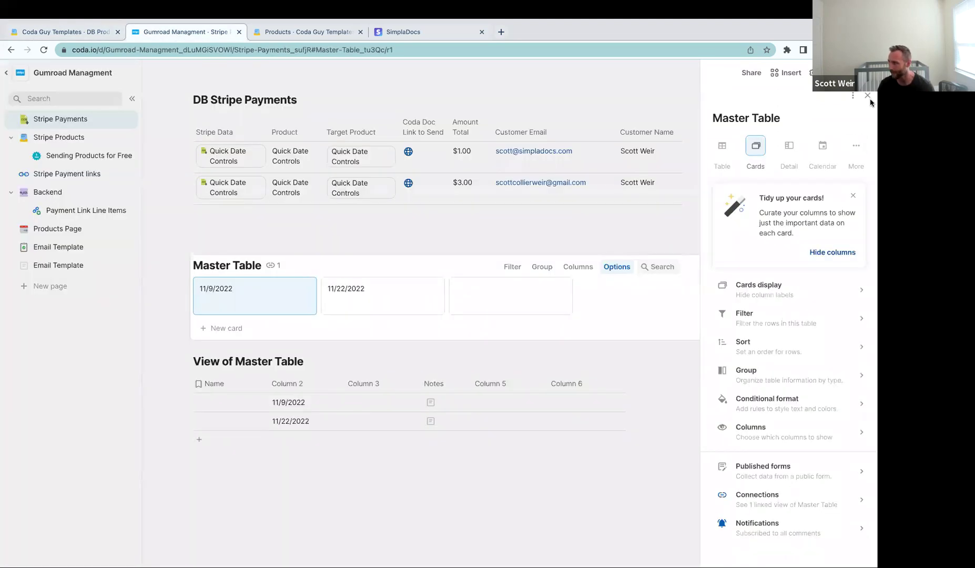
left_click(867, 96)
left_click(289, 402)
left_click(229, 492)
left_click(167, 246)
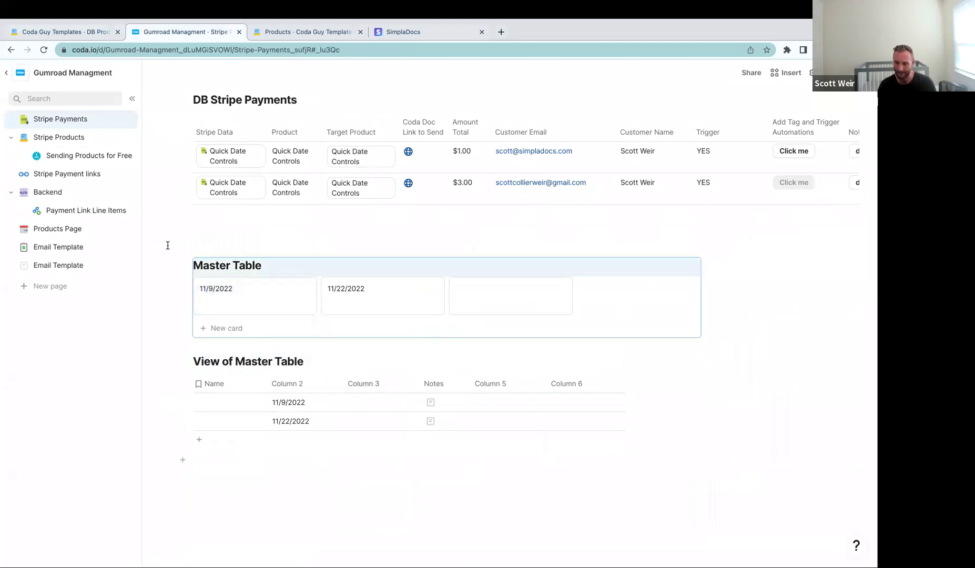
key("BackSpace")
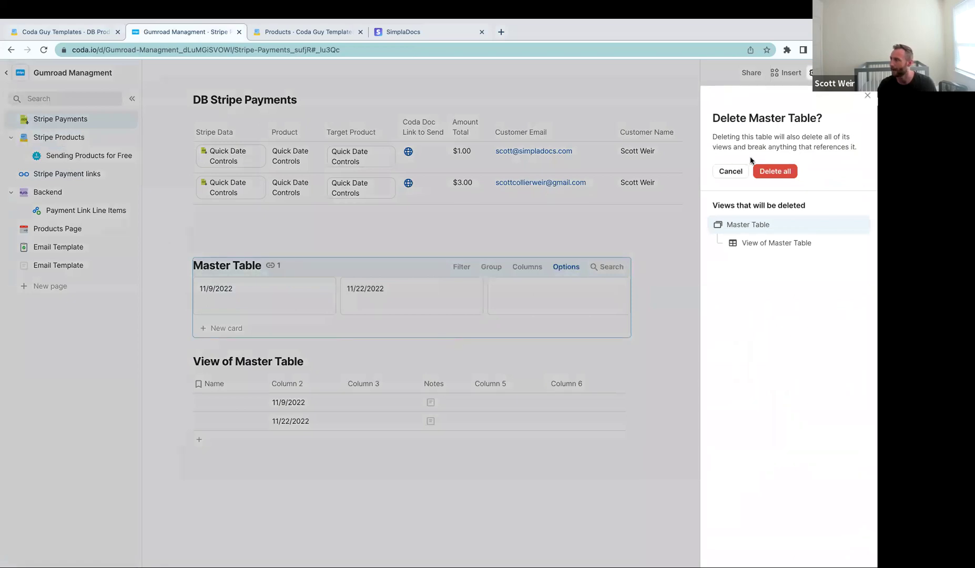
left_click(771, 172)
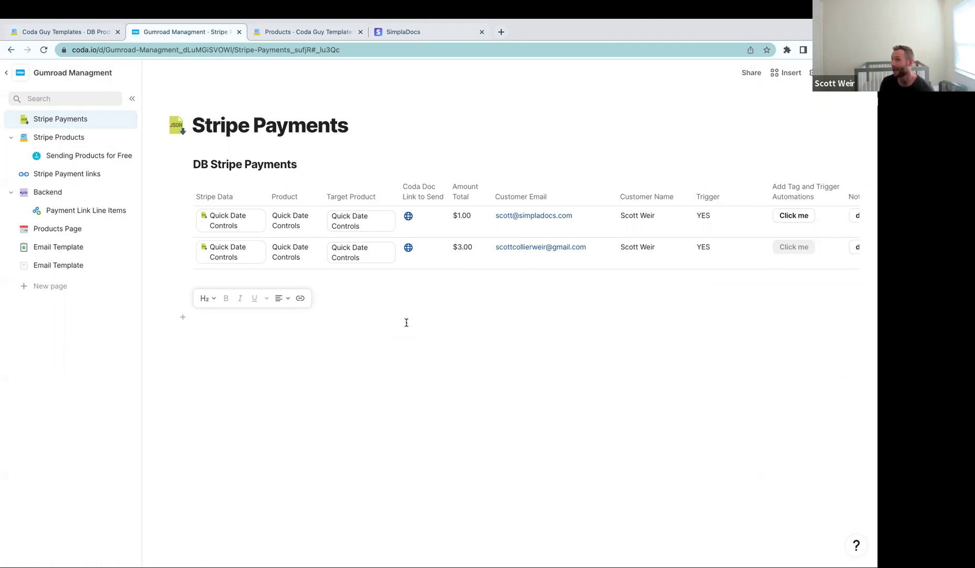
Step: Look through the Packs installed in the doc and search the available Packs for "outloo"
left_click(785, 75)
left_click(771, 284)
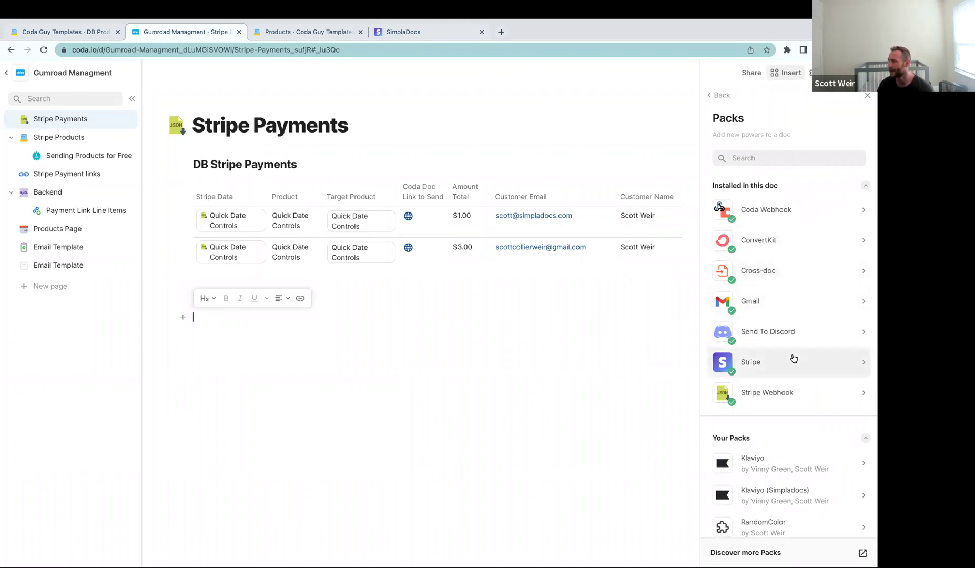
left_click(760, 159)
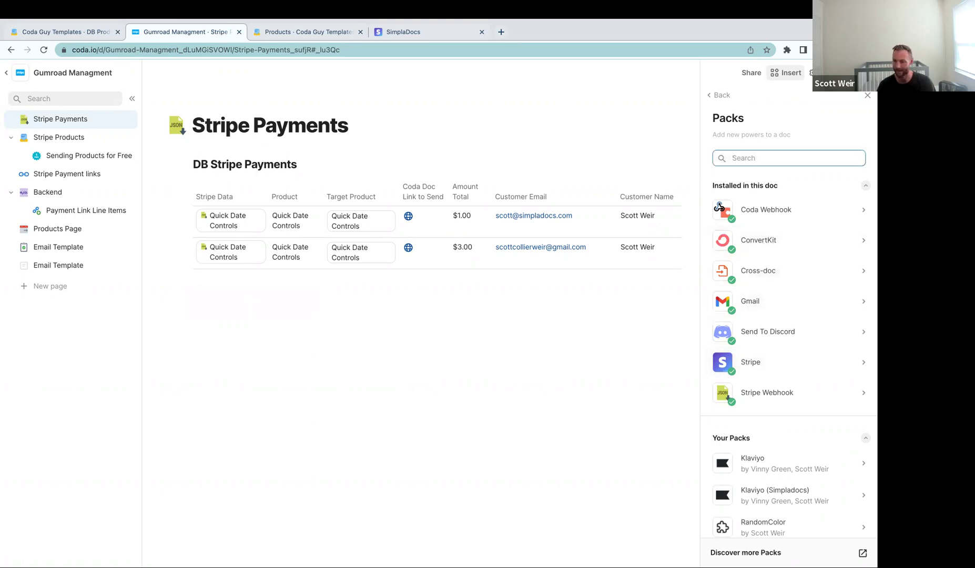
type("gma")
key("BackSpace")
key("BackSpace")
type("outloo")
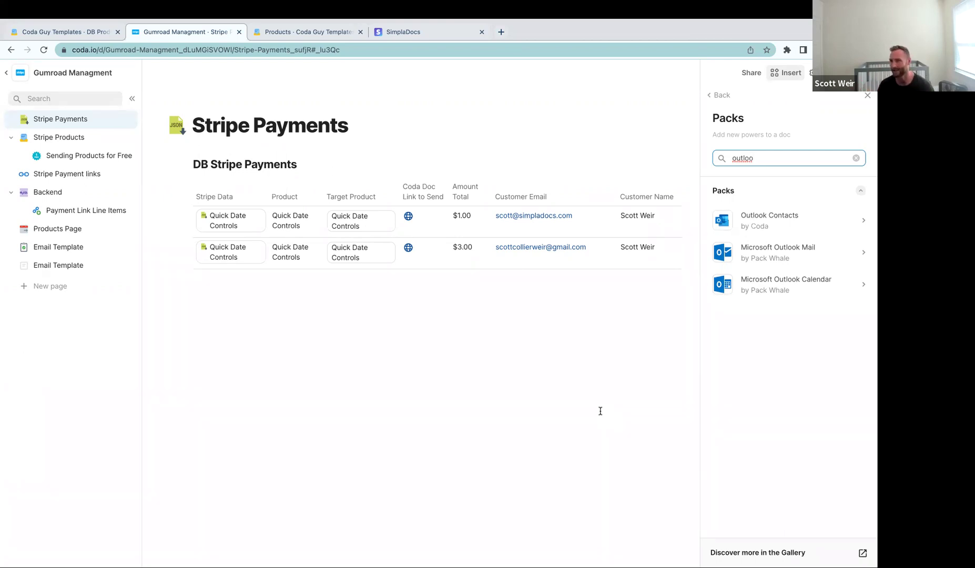
left_click(867, 97)
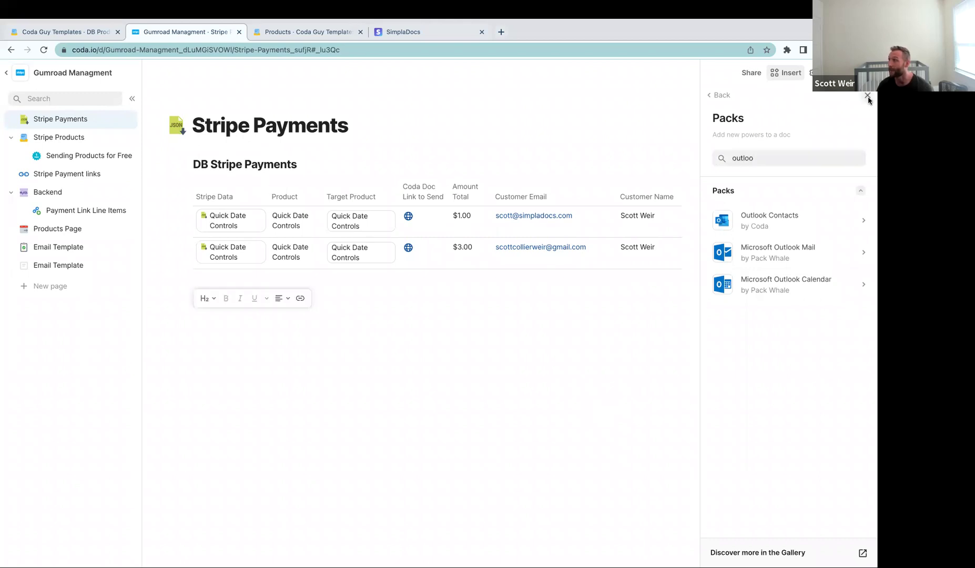
Step: Reopen the list of Packs and examine the DB Stripe Payments table through to its last columns
left_click(786, 73)
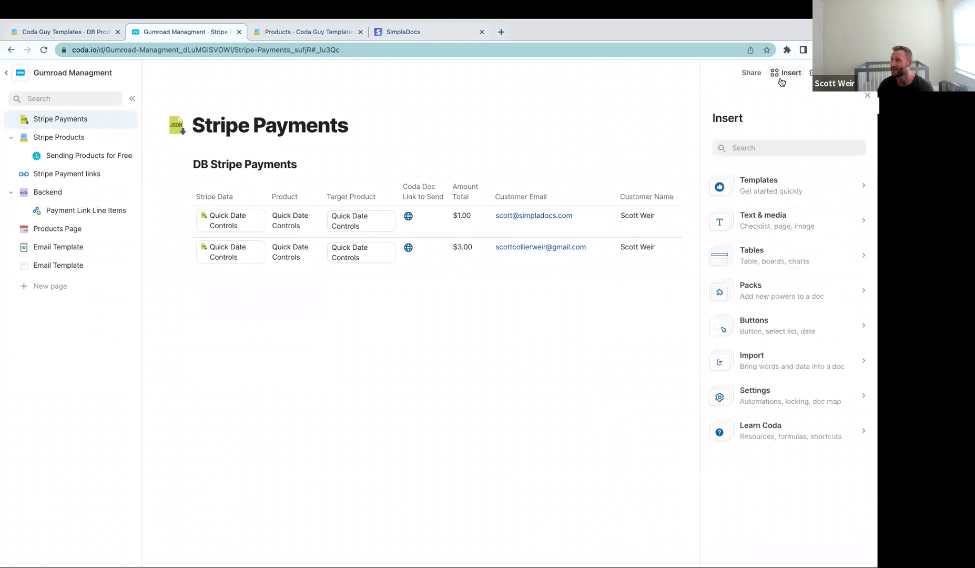
left_click(786, 298)
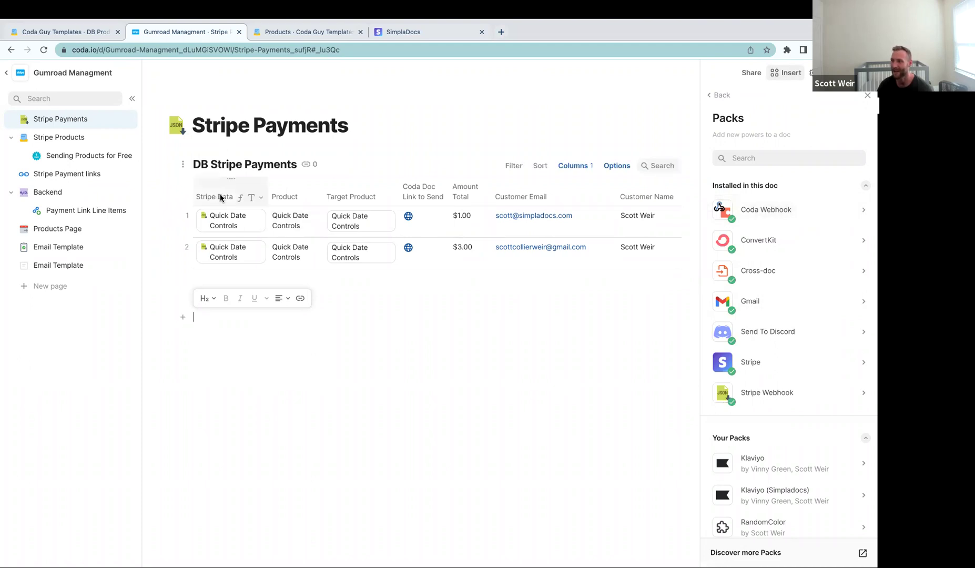
left_click(224, 166)
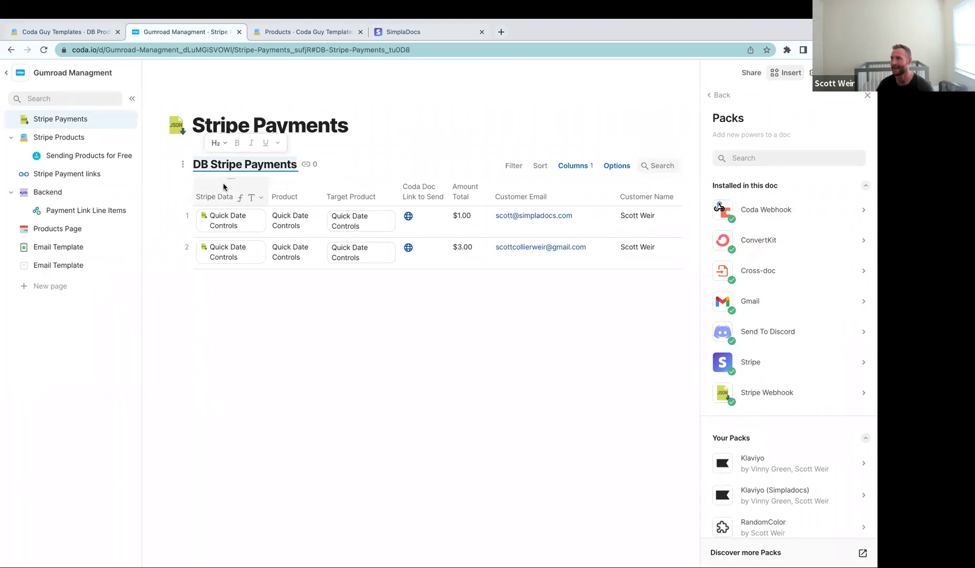
left_click(223, 186)
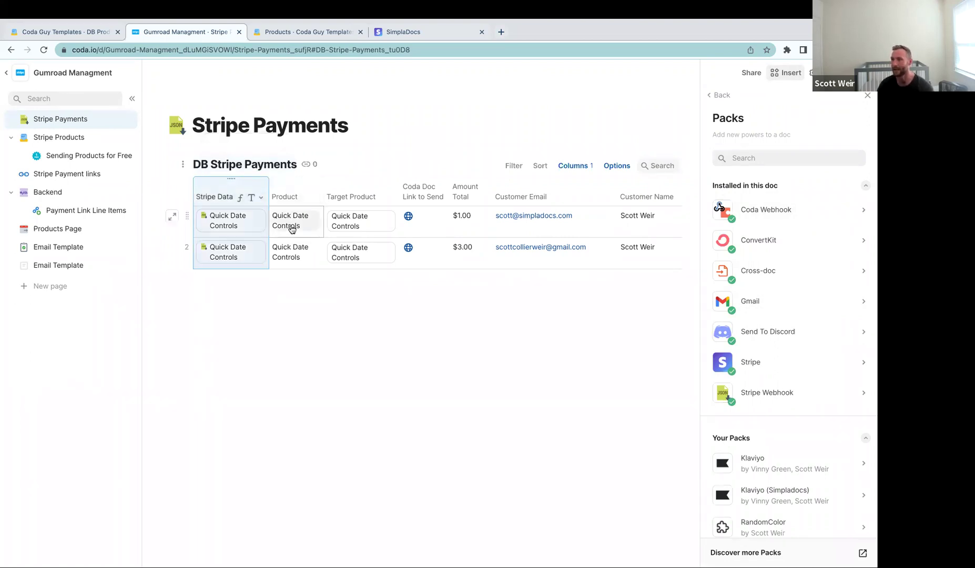
left_click(297, 257)
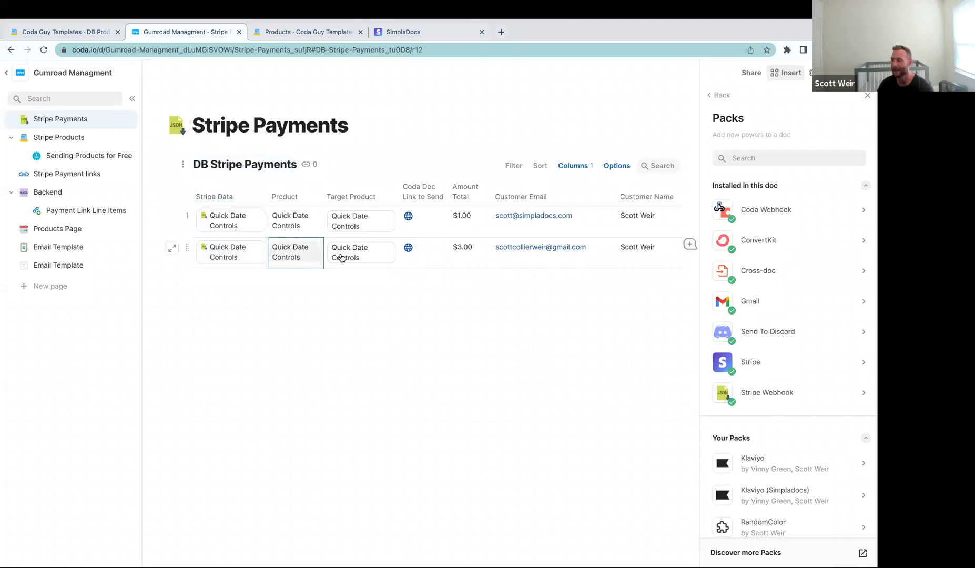
scroll(586, 258, "right", 8)
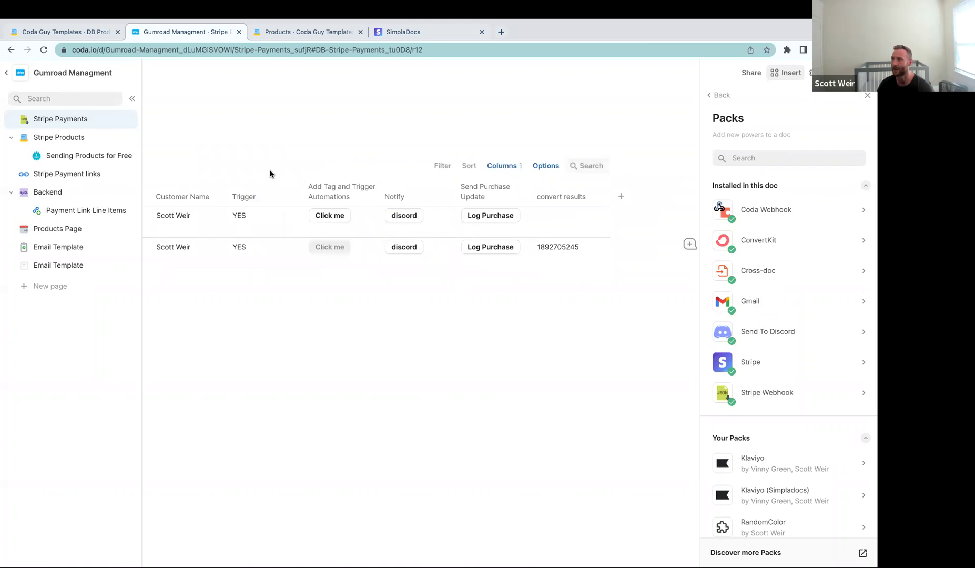
Step: Check the Total Purchases column of DB Products in the Coda Guy Templates doc, and return to the Gumroad Managment doc
left_click(97, 34)
scroll(521, 286, "right", 5)
scroll(543, 295, "right", 10)
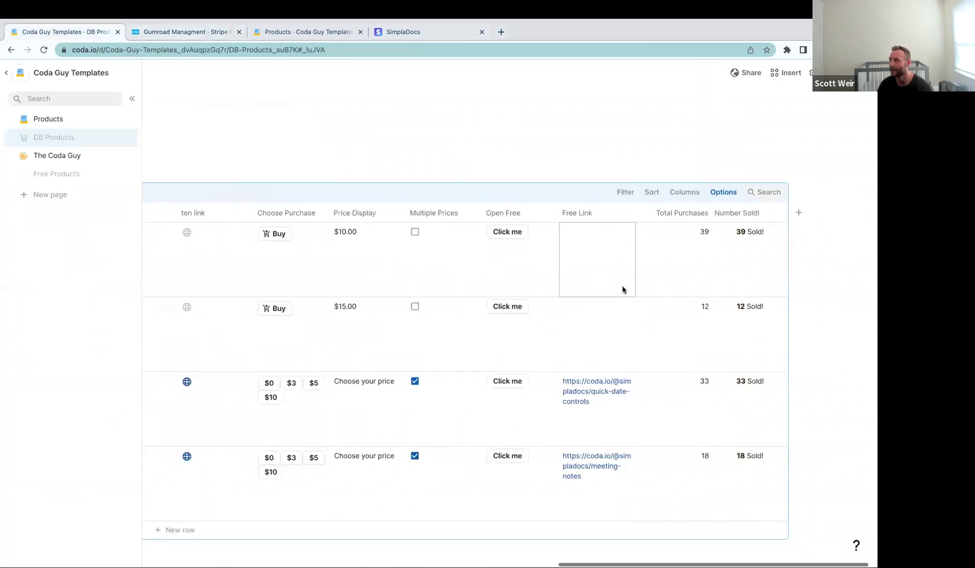
left_click_drag(695, 263, 701, 494)
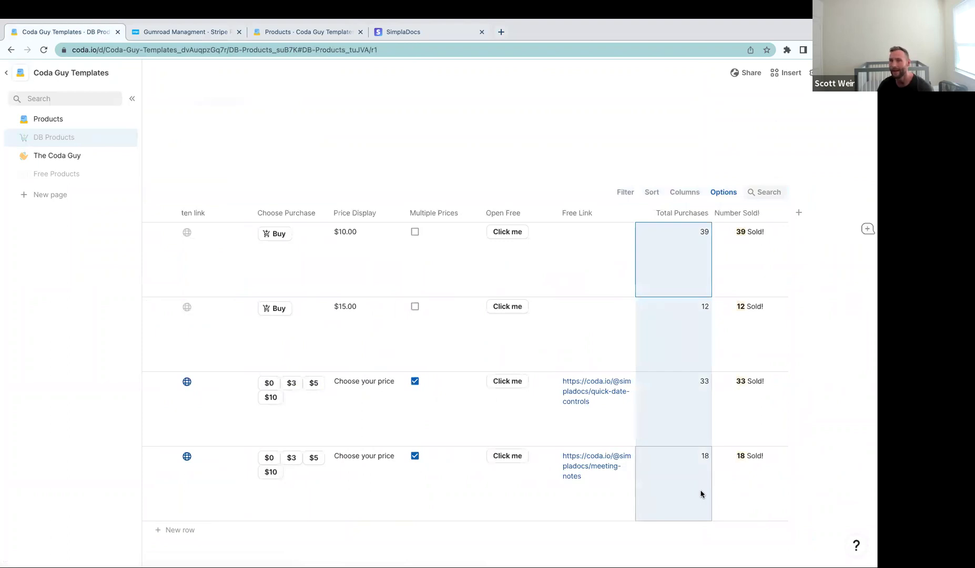
left_click(150, 36)
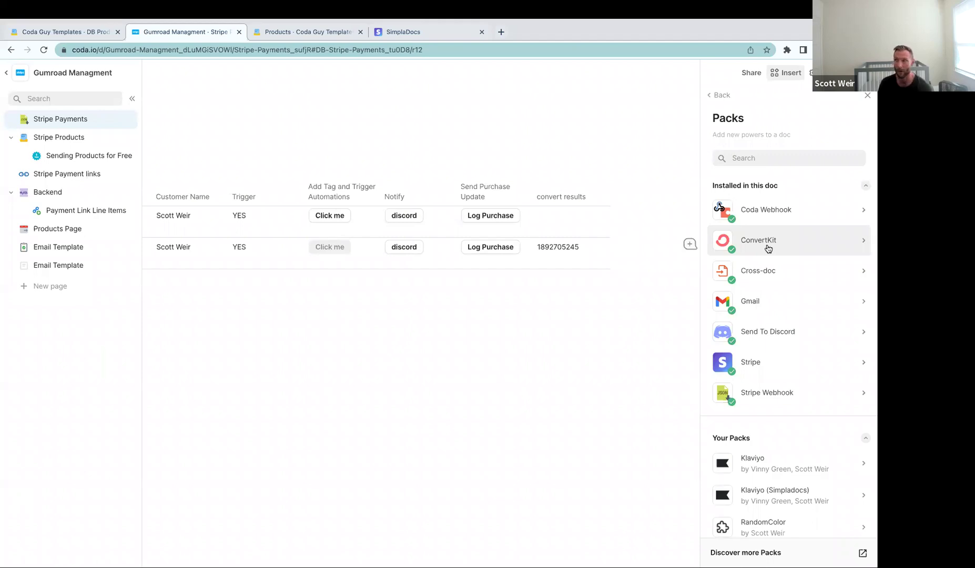
Step: Switch to the Coda Guy Templates doc and view the product cards on the Products page
left_click(98, 32)
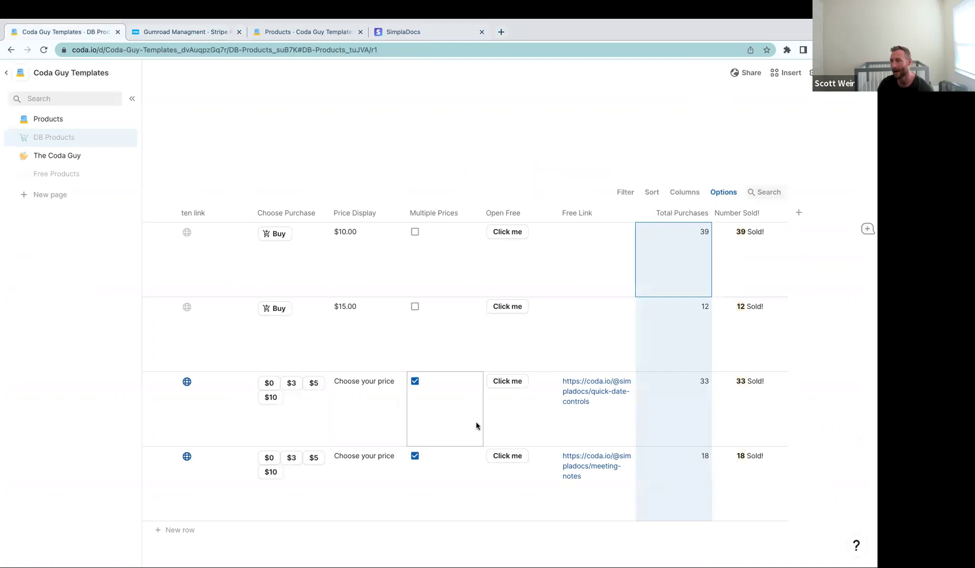
scroll(475, 426, "left", 10)
left_click(73, 121)
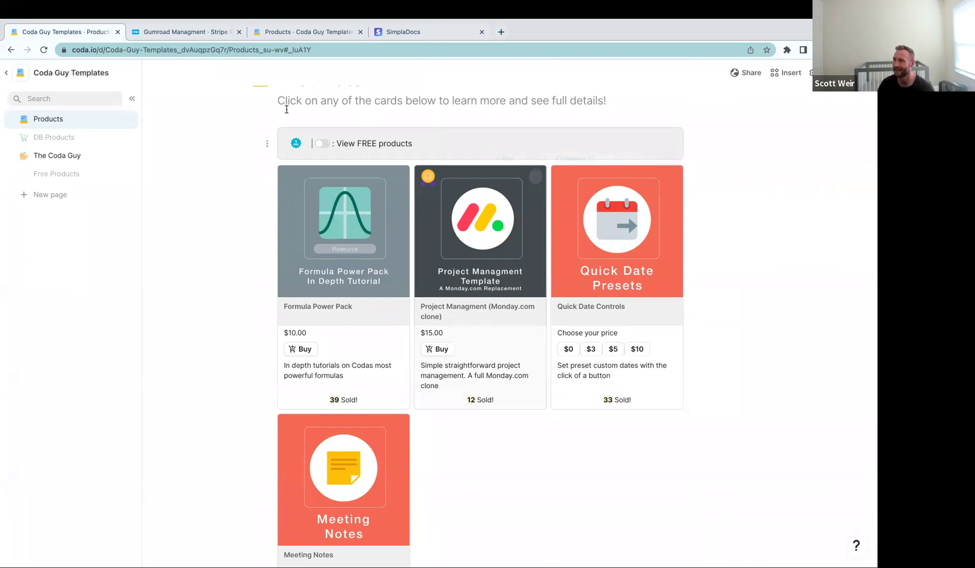
Step: Return to the Gumroad Managment doc and examine the names and payment links in Stripe Products and the Payment Link Line Items table
left_click(171, 32)
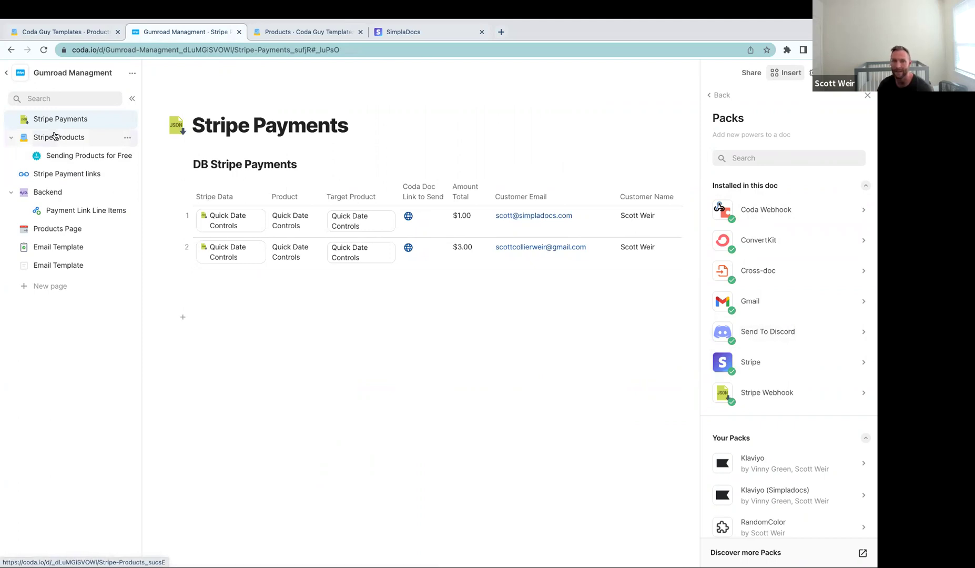
left_click(54, 136)
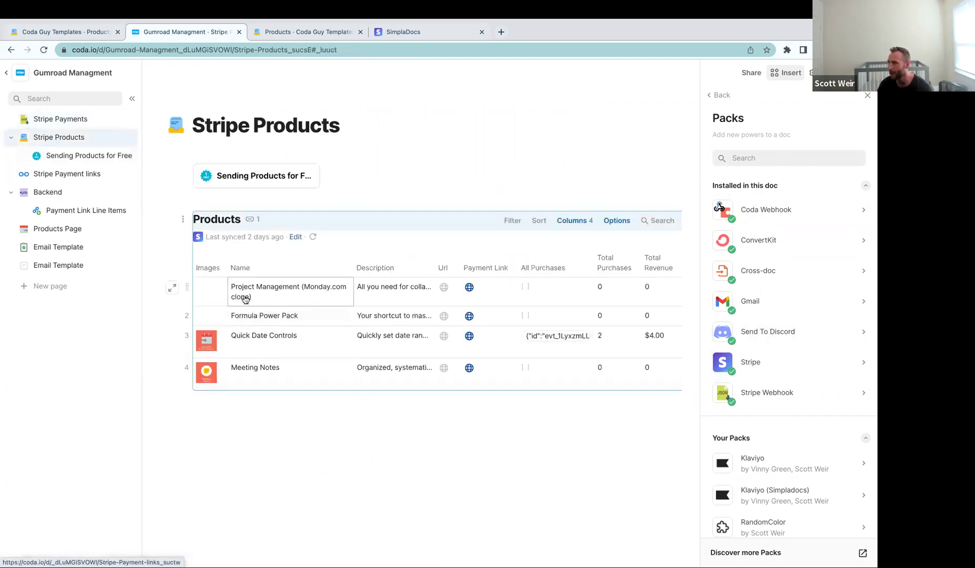
left_click_drag(266, 312, 268, 376)
scroll(410, 342, "right", 3)
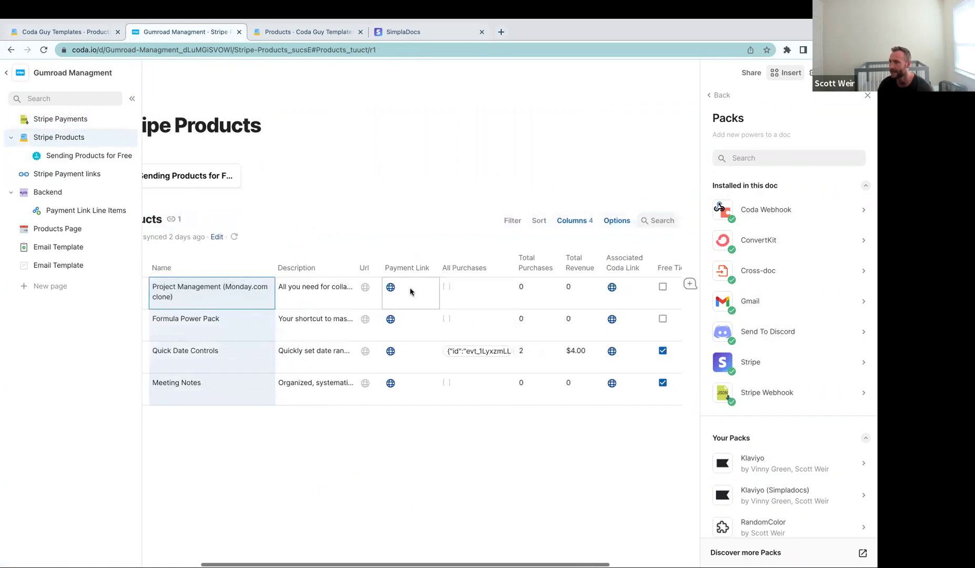
left_click_drag(410, 287, 411, 394)
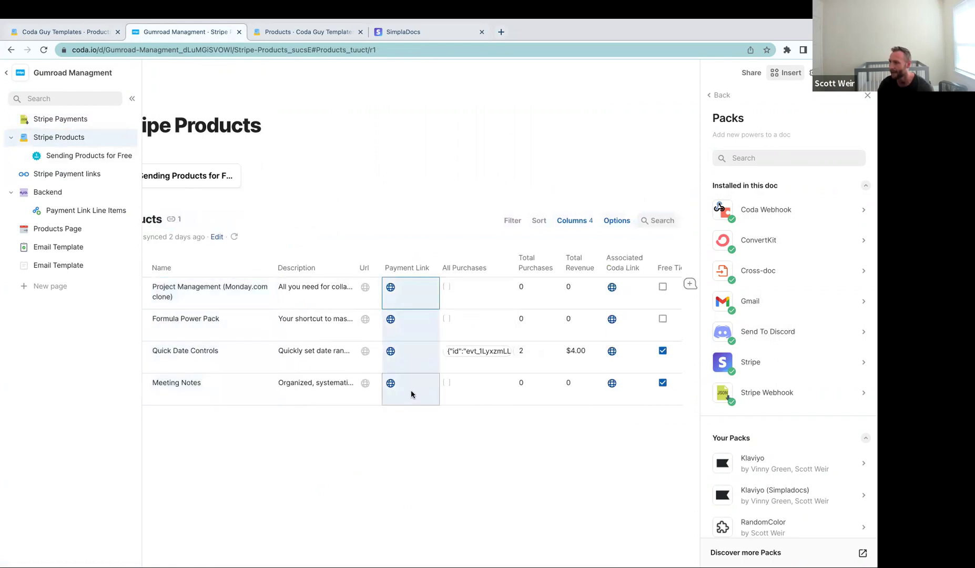
left_click(55, 209)
left_click_drag(325, 249, 441, 414)
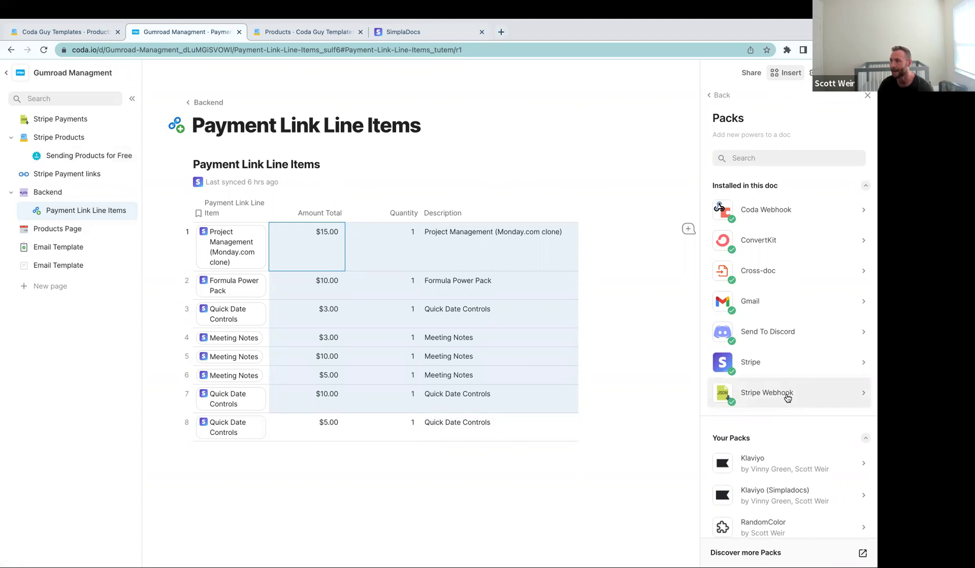
Step: Go back to the Stripe Payments page and inspect the formula behind the Coda Doc Link to Send column
left_click(58, 119)
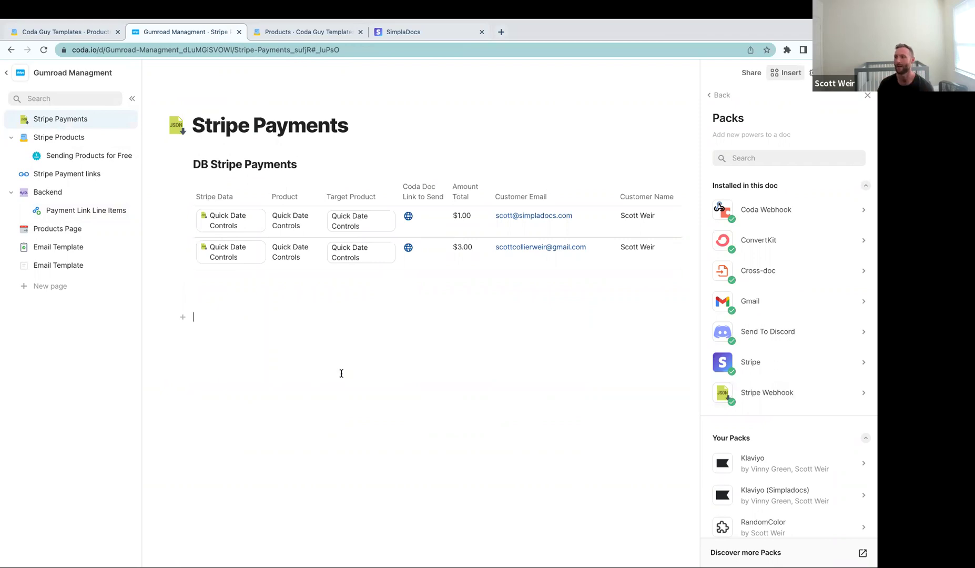
left_click(296, 229)
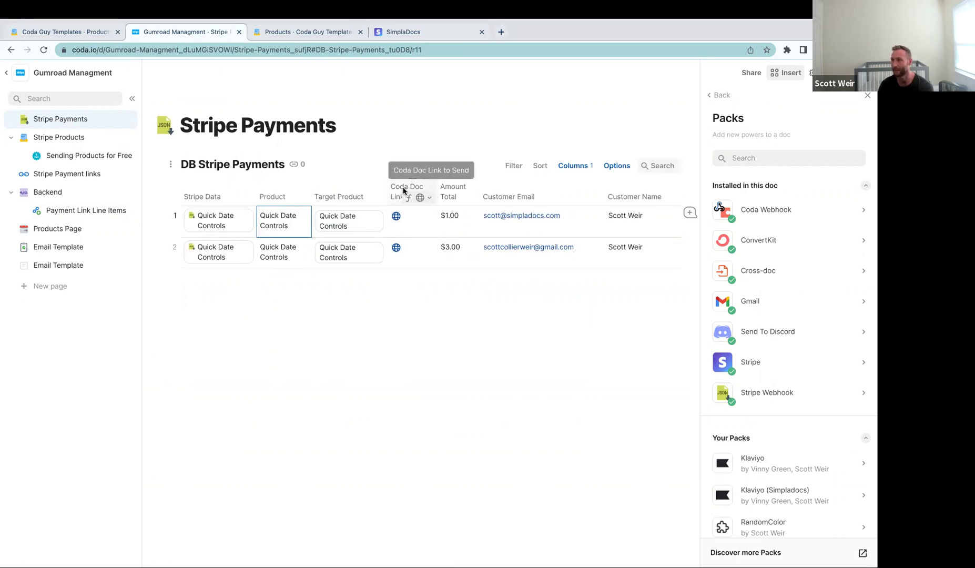
double_click(273, 232)
left_click(400, 186)
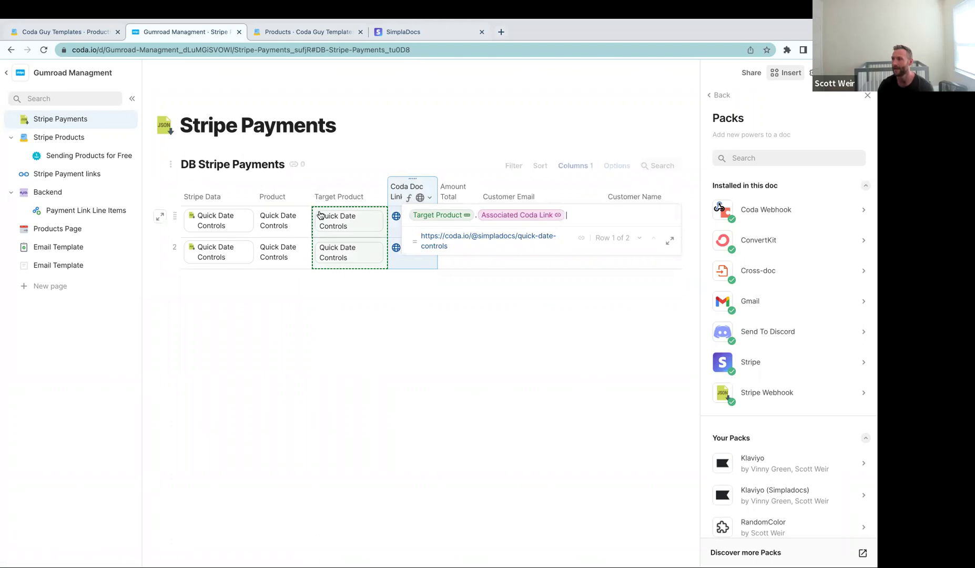
left_click(272, 193)
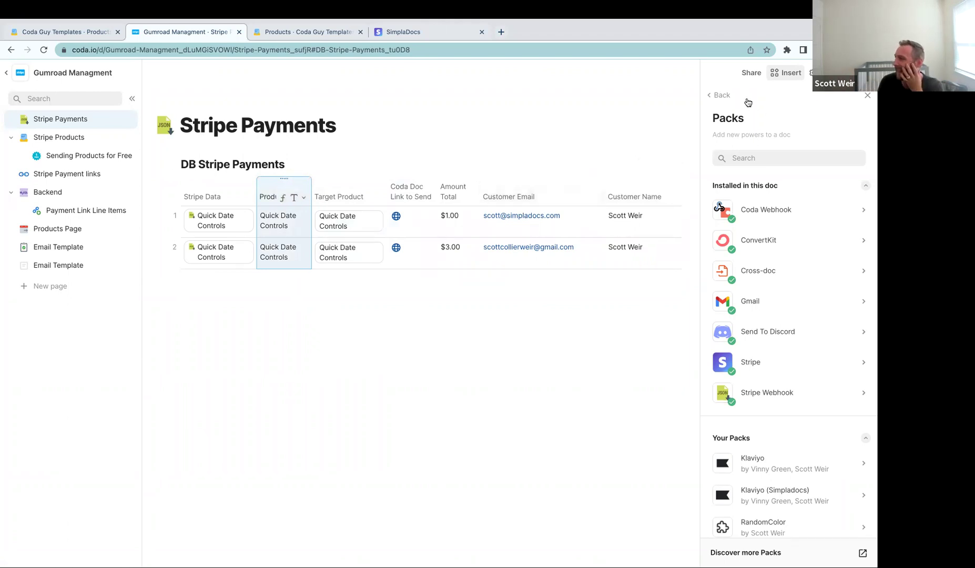
Step: Open the doc's automations, look at the Catch Webhook rule and return to the rule list
left_click(719, 95)
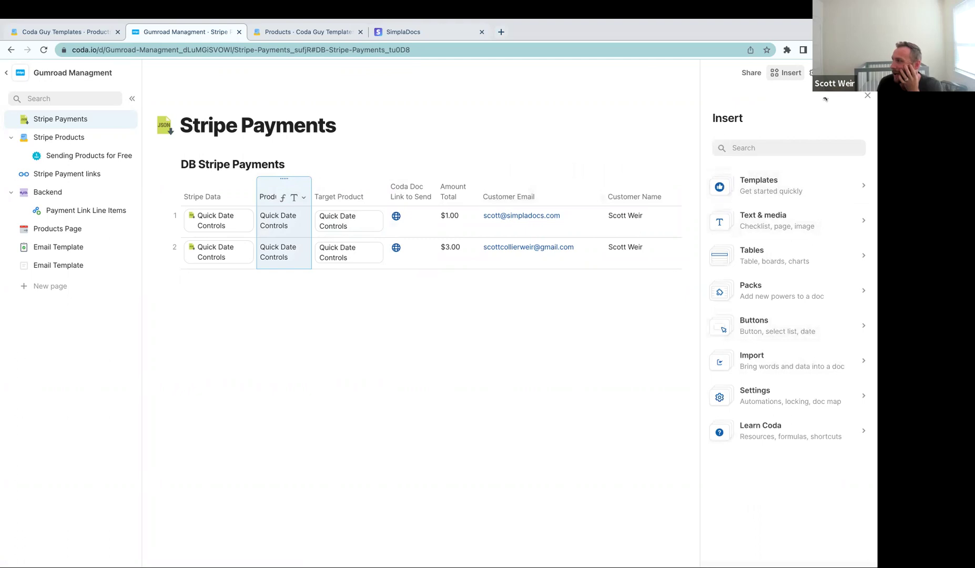
left_click(811, 73)
left_click(793, 180)
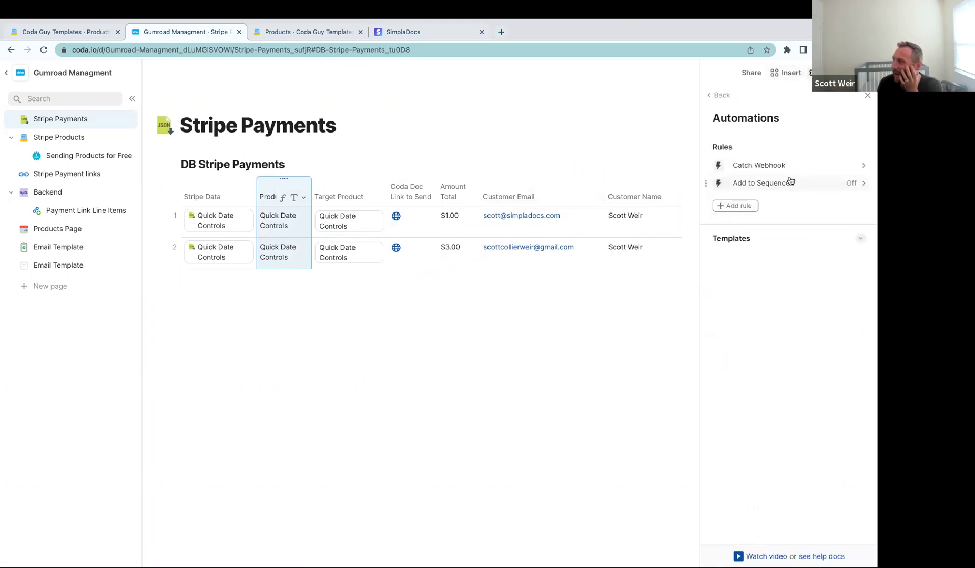
left_click(775, 167)
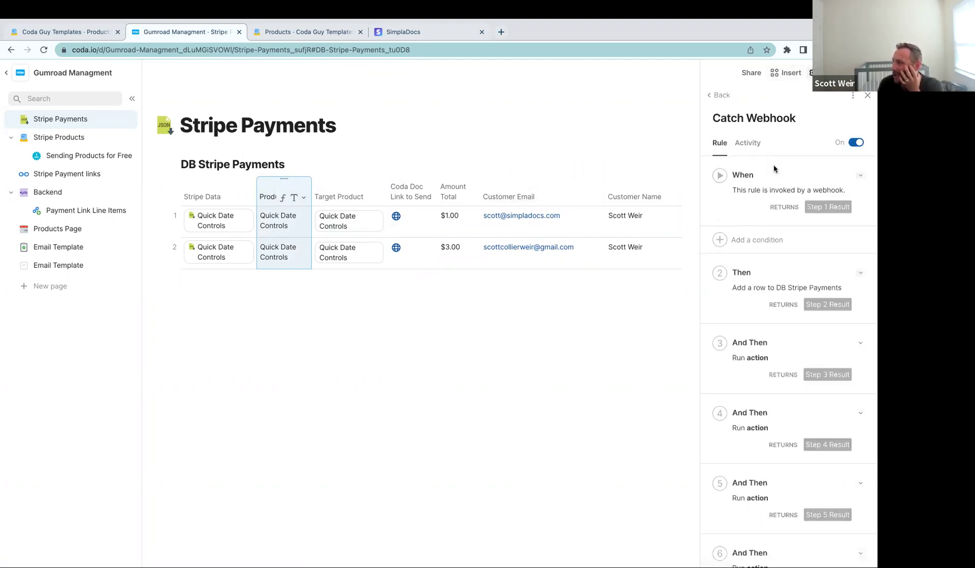
left_click(725, 96)
Step: Add a new automation rule, look through its available triggers without choosing one, and return to the rule list
left_click(751, 207)
left_click(779, 191)
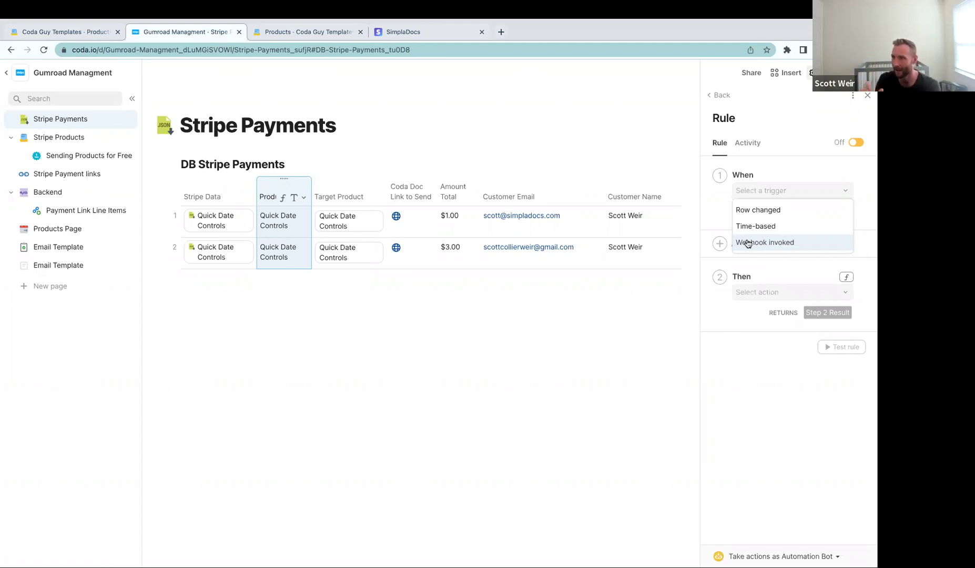
left_click(735, 312)
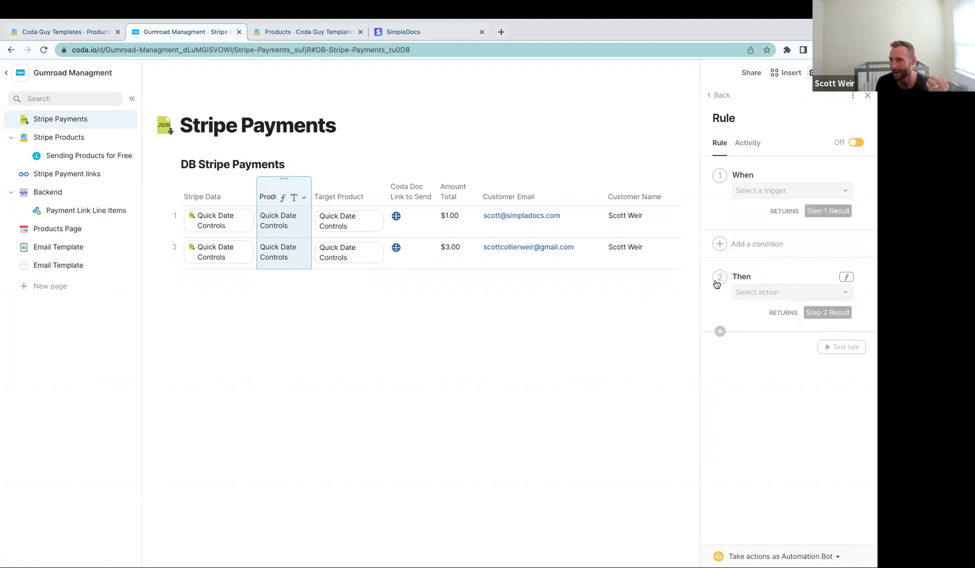
left_click(767, 191)
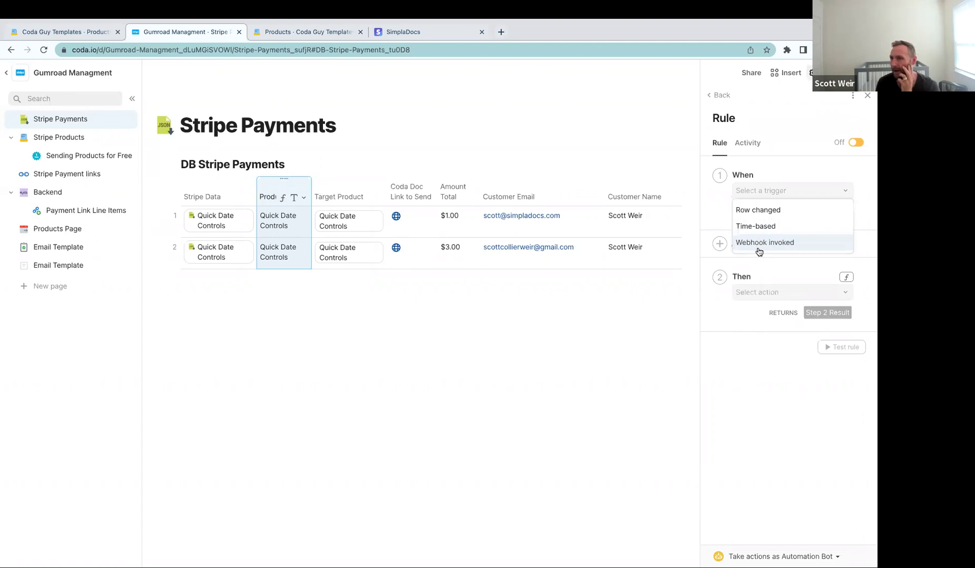
left_click(717, 97)
left_click(715, 99)
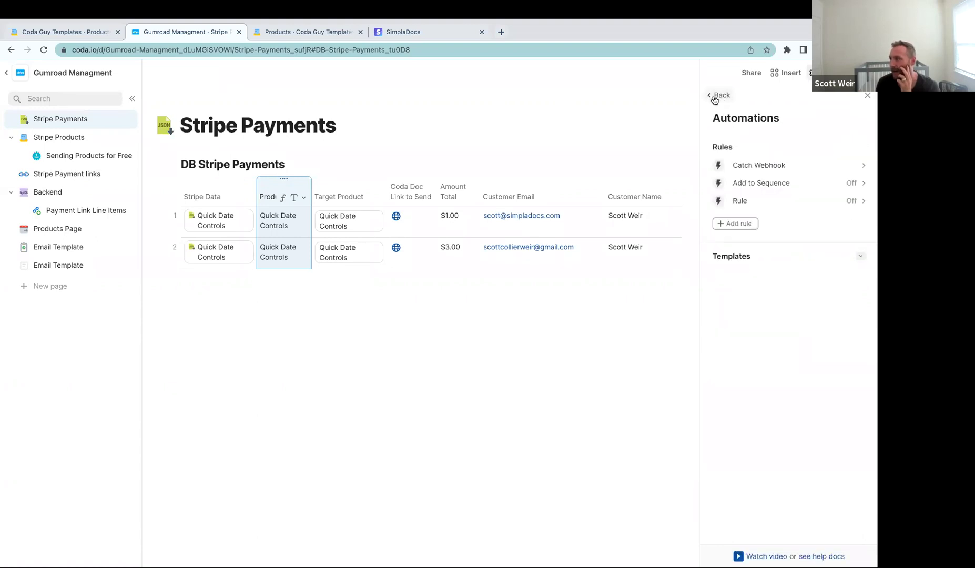
Step: Reopen the Catch Webhook rule, expand its webhook trigger and look through the actions that follow
left_click(768, 172)
left_click(859, 178)
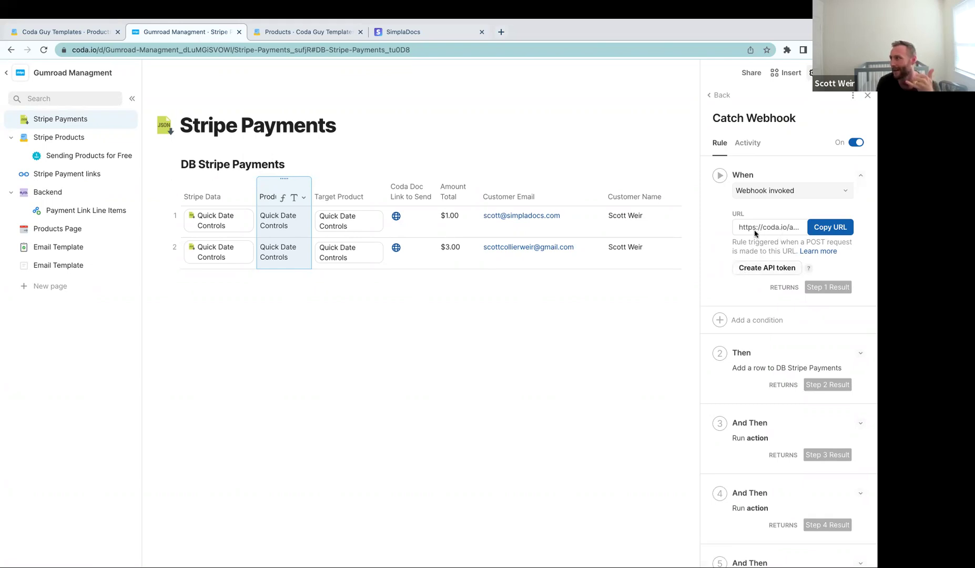
scroll(769, 234, "down", 2)
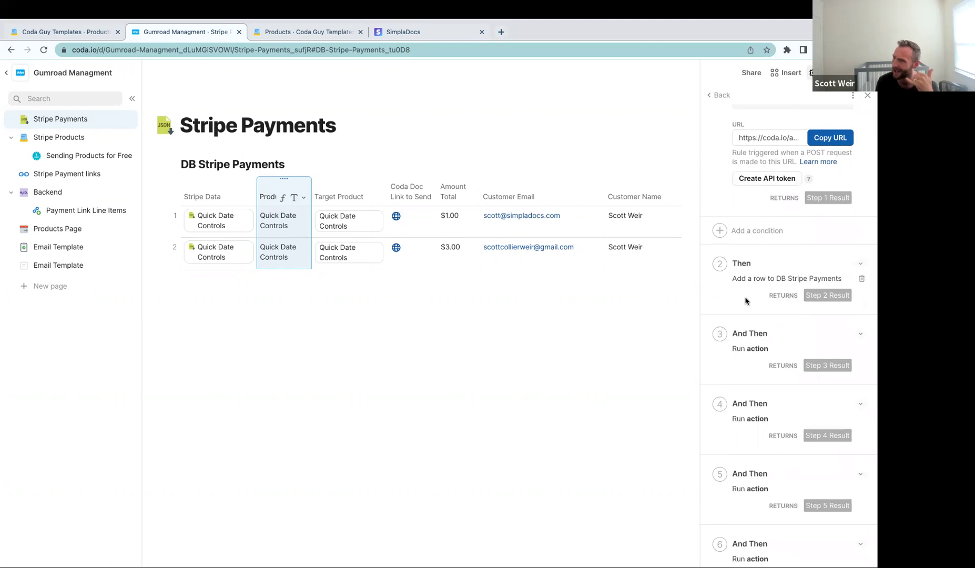
scroll(742, 298, "down", 1)
scroll(742, 298, "down", 2)
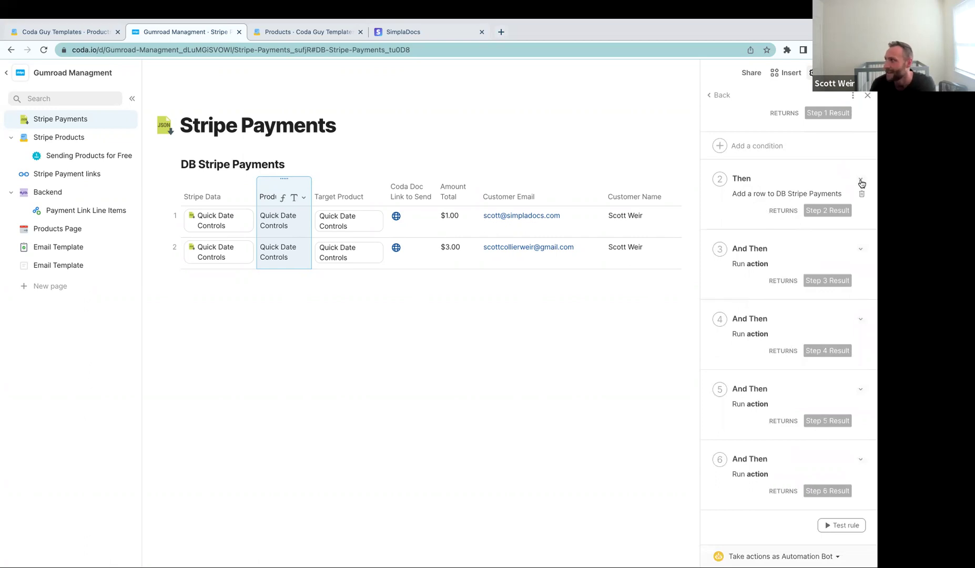
Step: Expand the third step of the Catch Webhook rule and inspect its delay formula
left_click(859, 253)
left_click(811, 269)
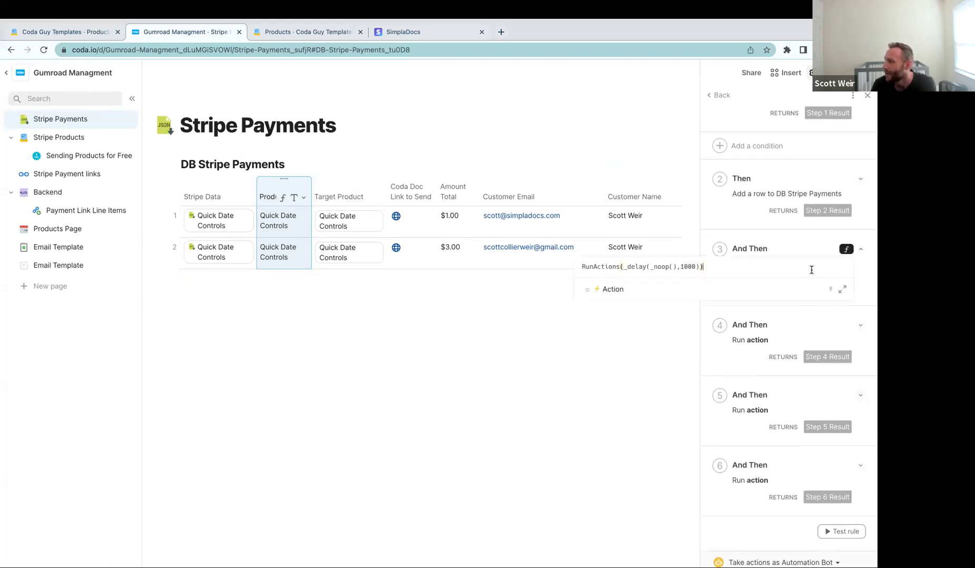
left_click(676, 267)
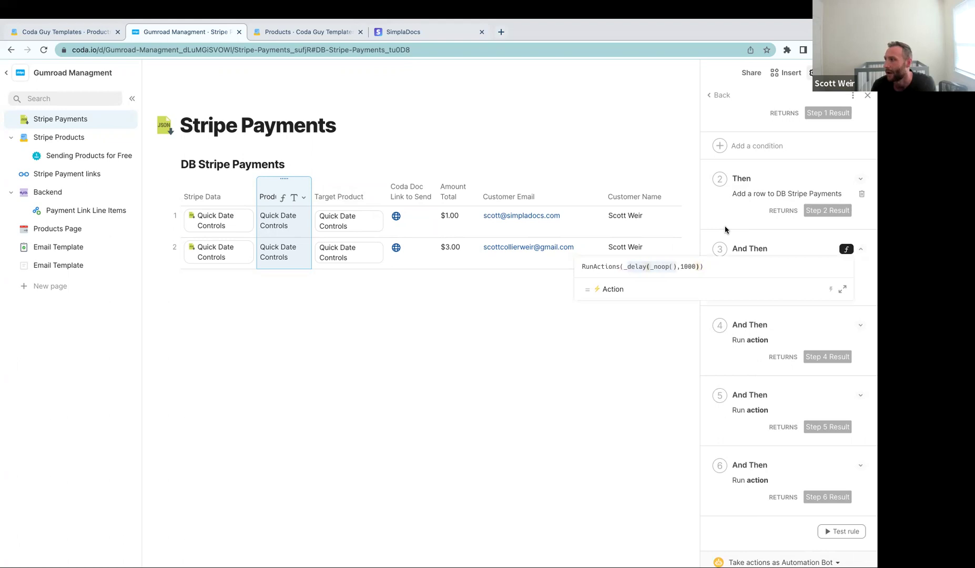
left_click(749, 225)
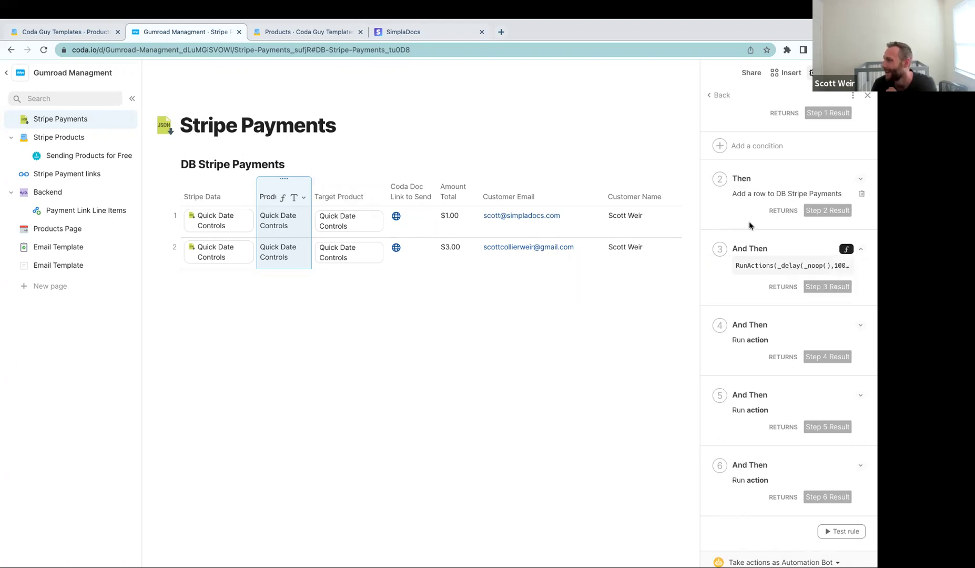
Step: Inspect the fourth step's formula and find the Add Tag and Trigger Automations column it refers to in DB Stripe Payments
left_click(861, 325)
left_click(758, 345)
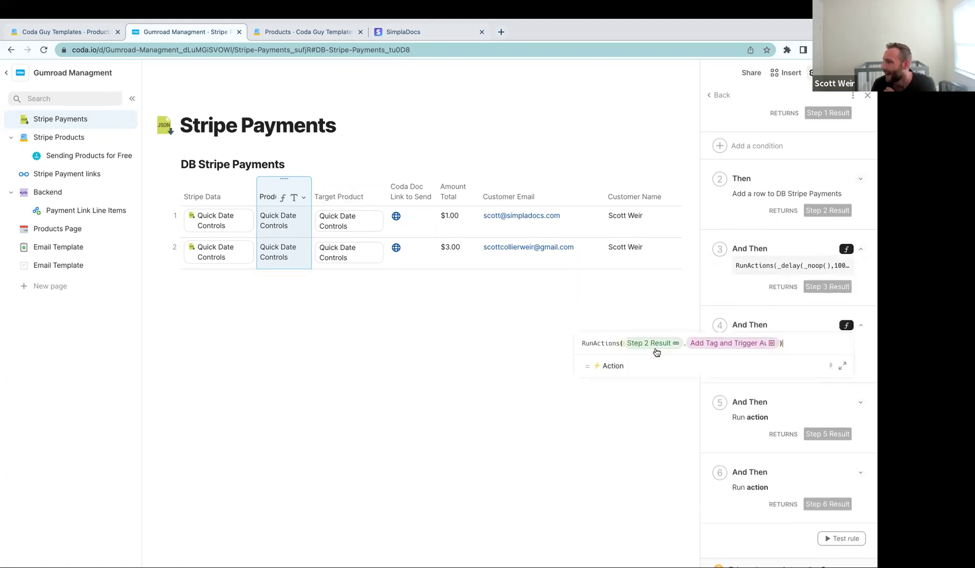
left_click(609, 257)
left_click(615, 224)
scroll(615, 231, "right", 6)
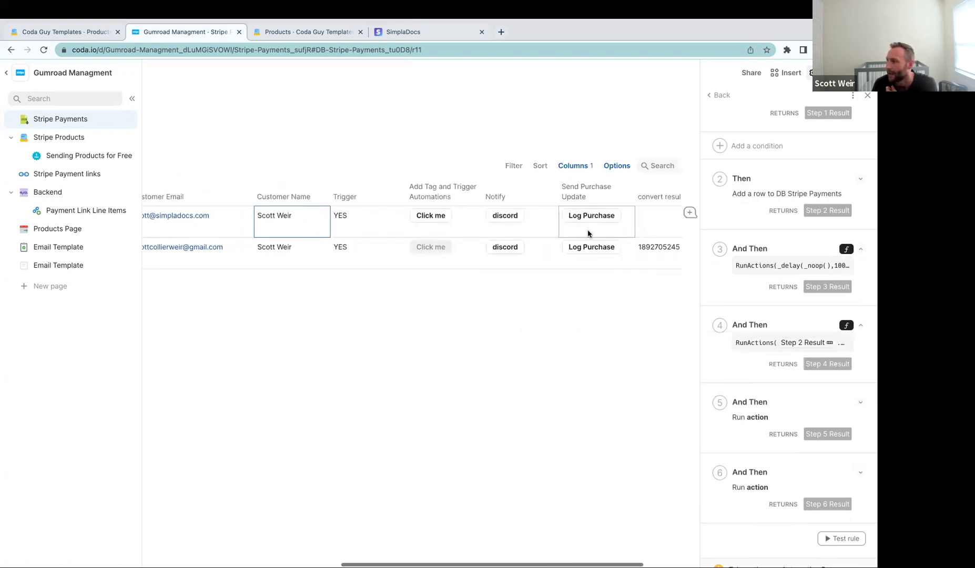
left_click_drag(429, 187, 438, 200)
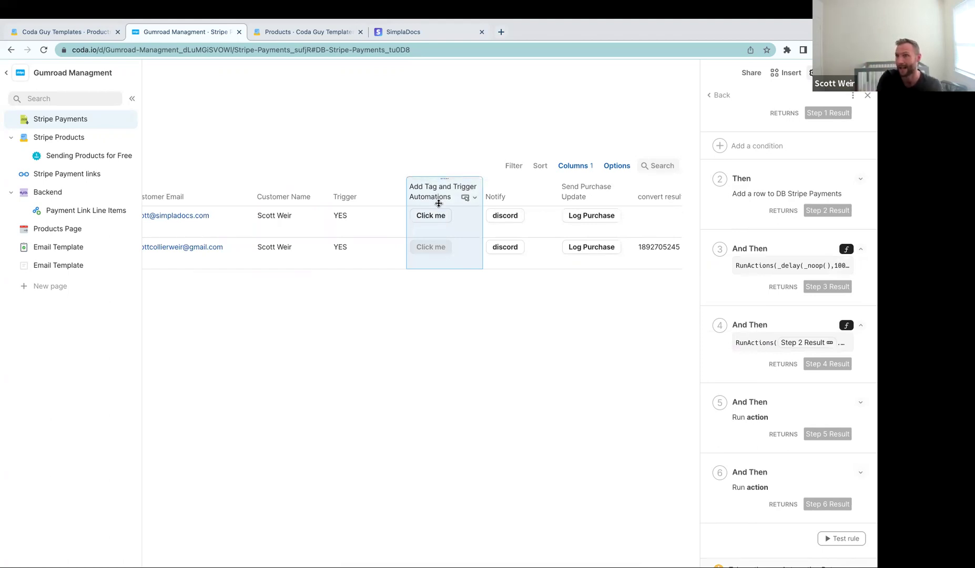
Step: Inspect the fifth step's formula with its Notify reference, and highlight the Send Purchase Update column
left_click(860, 403)
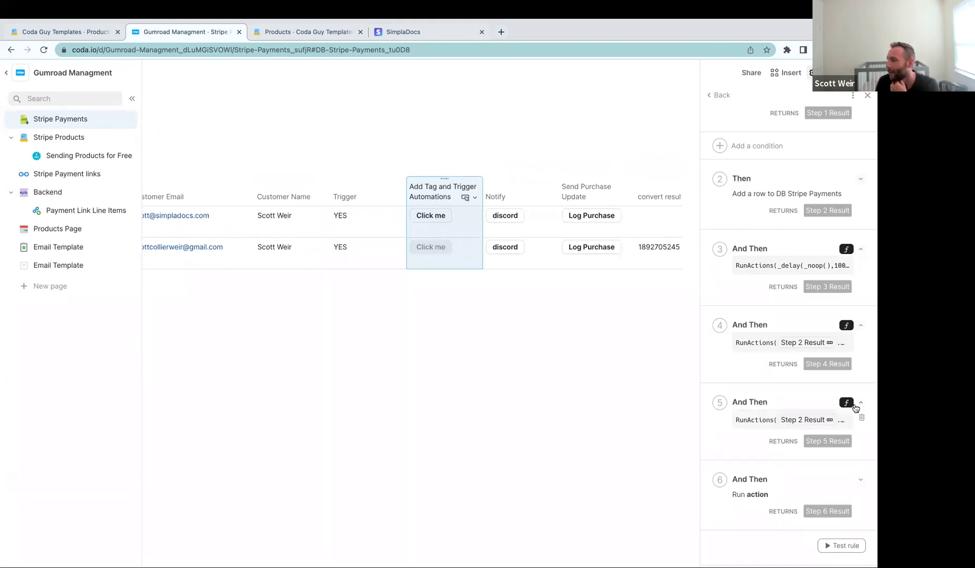
left_click(754, 426)
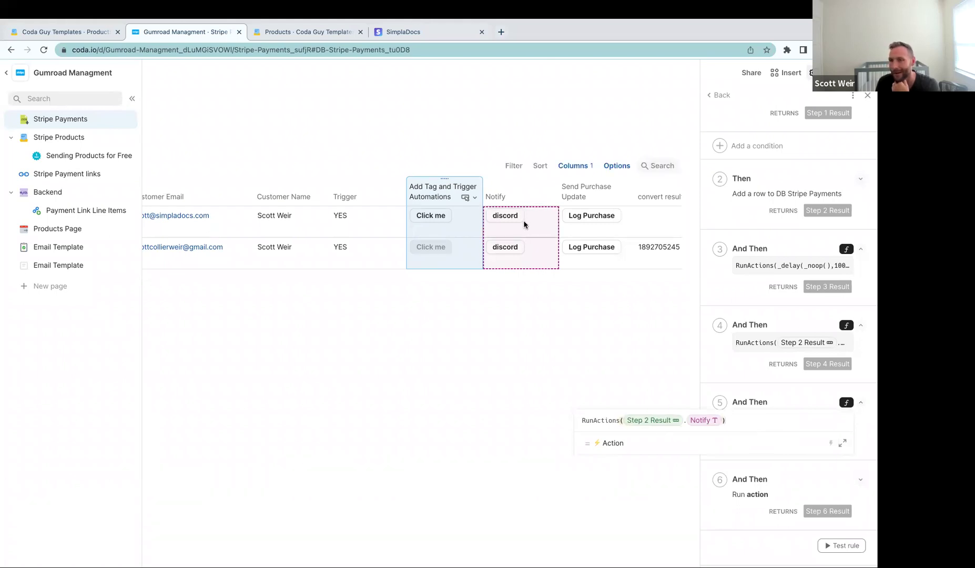
left_click(584, 187)
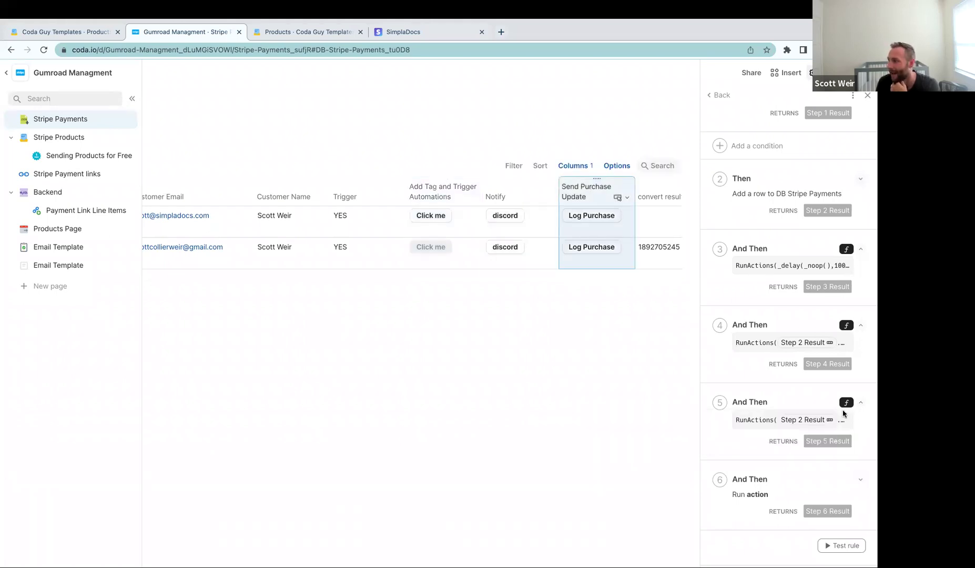
Step: Inspect the sixth step's formula with its Send Purchase Update reference, and return to the first columns of DB Stripe Payments
left_click(860, 479)
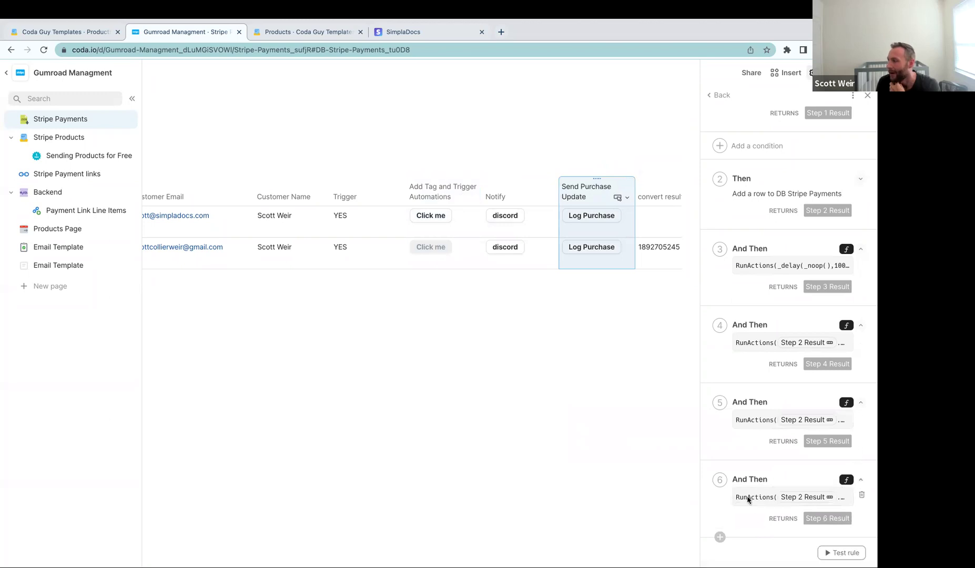
left_click(748, 498)
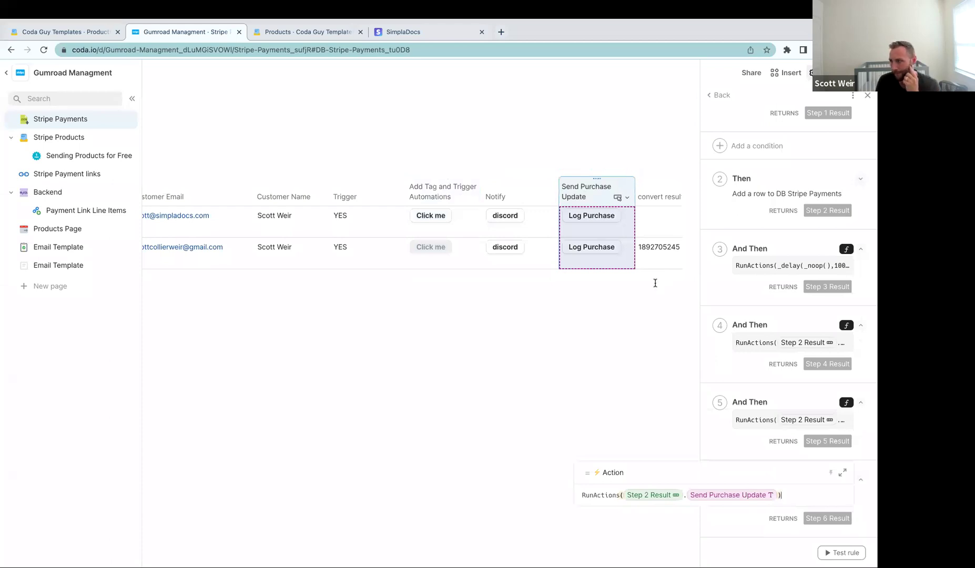
left_click(670, 261)
scroll(673, 261, "left", 10)
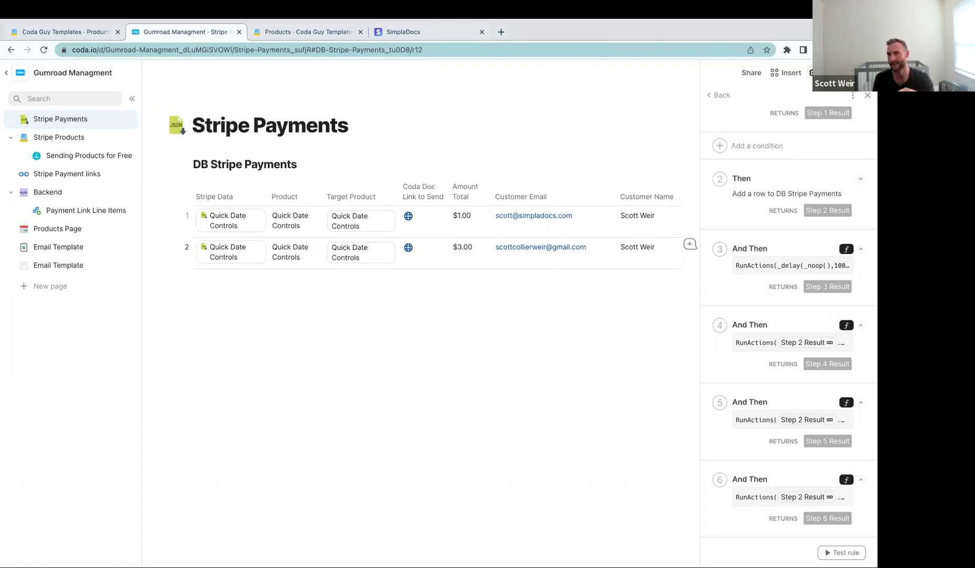
Step: Add the text "Have a whole paragraph of information" on the canvas below DB Stripe Payments
left_click(320, 331)
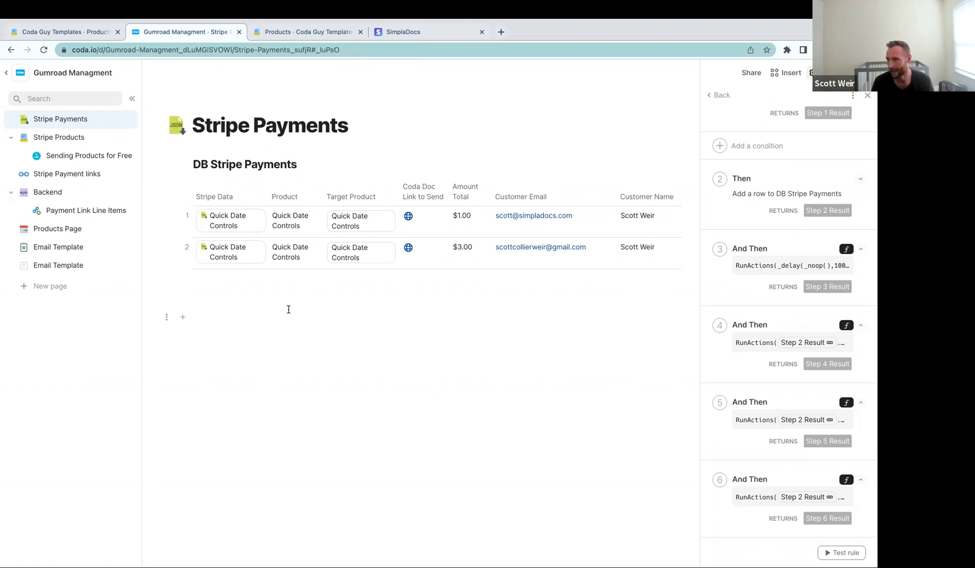
type("Have a")
type("e para")
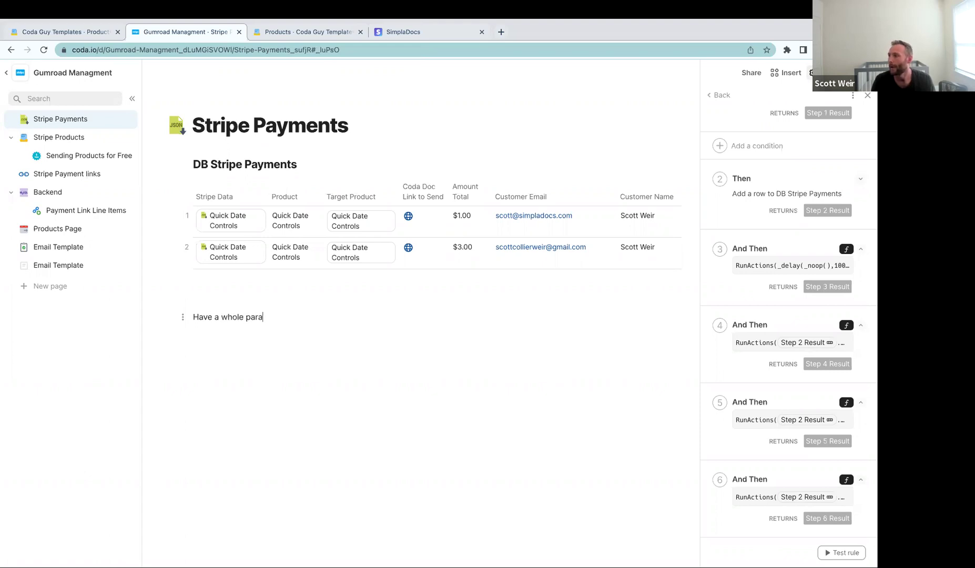
type("graph of informatio")
key("BackSpace")
key("BackSpace")
type("formation")
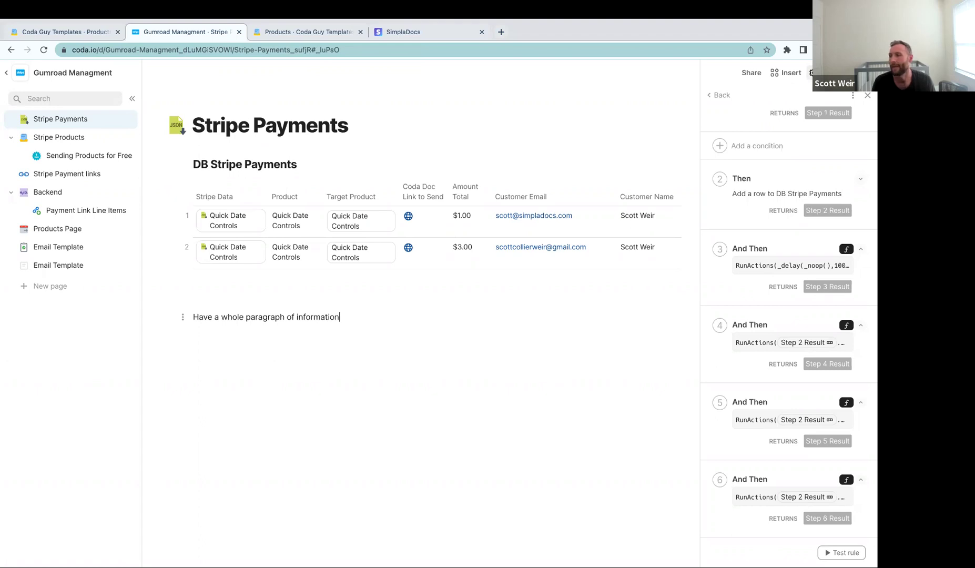
Step: Draft a comment on the word "paragraph" that mentions the doc's owner and says "this is great!"
double_click(253, 317)
scroll(692, 324, "right", 2)
left_click(690, 319)
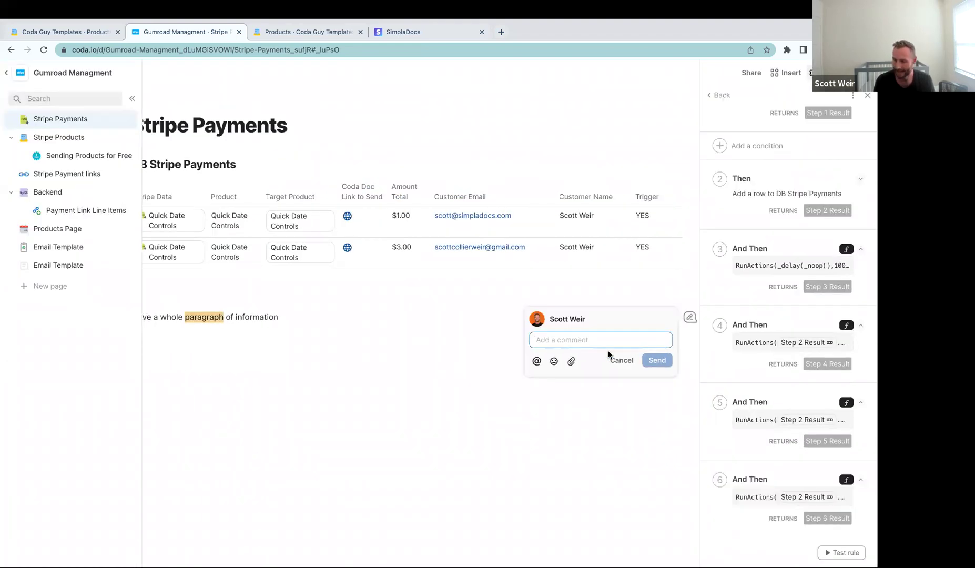
type("@")
key("Return")
type("this is great!")
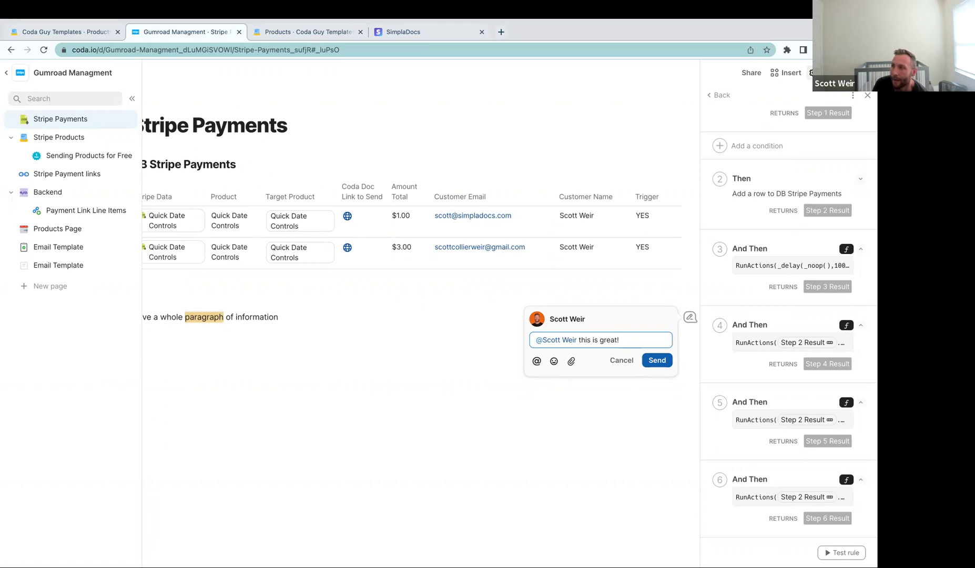
Step: Switch to the Coda Guy Templates doc, view its Free Products page and highlight the Images cells of both rows
left_click(60, 31)
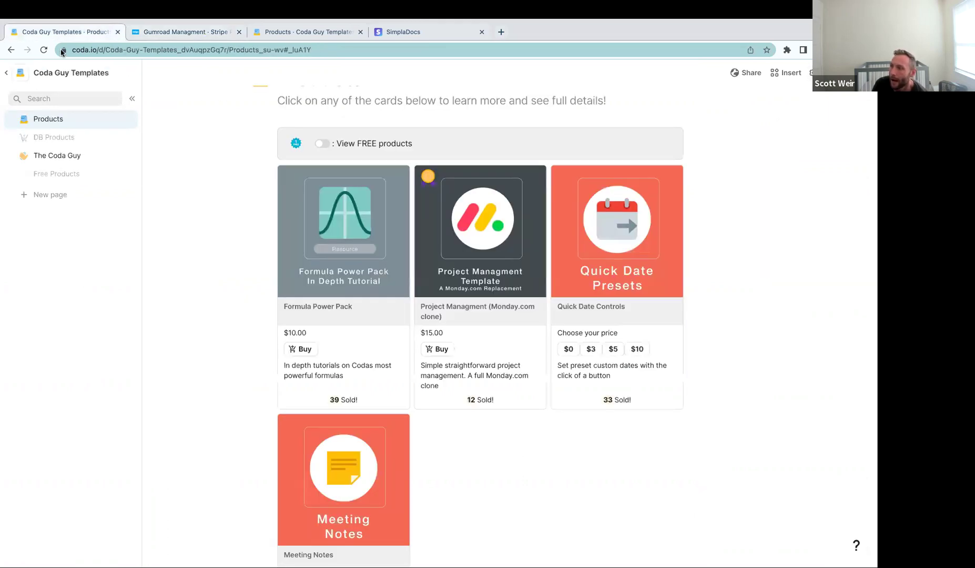
left_click(57, 174)
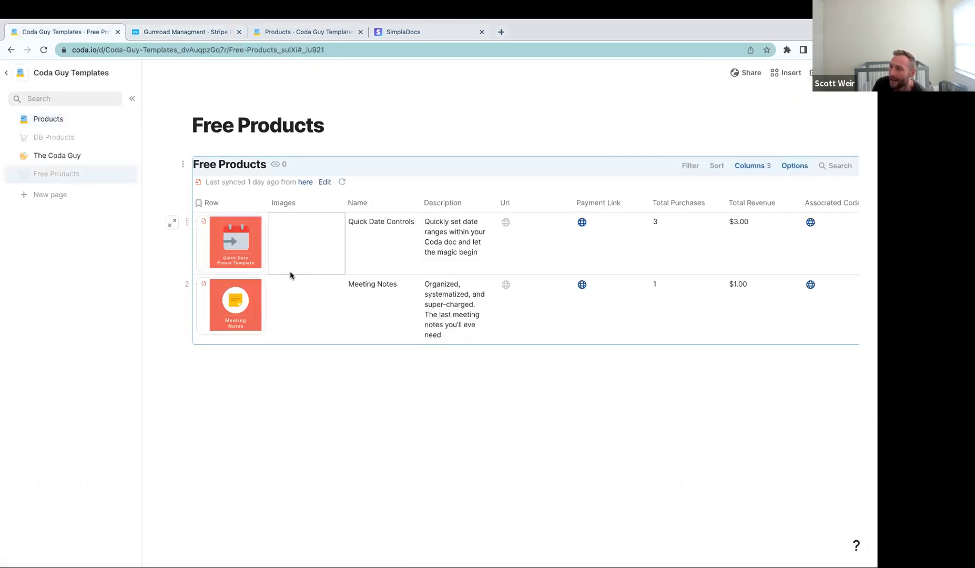
left_click_drag(289, 257, 293, 311)
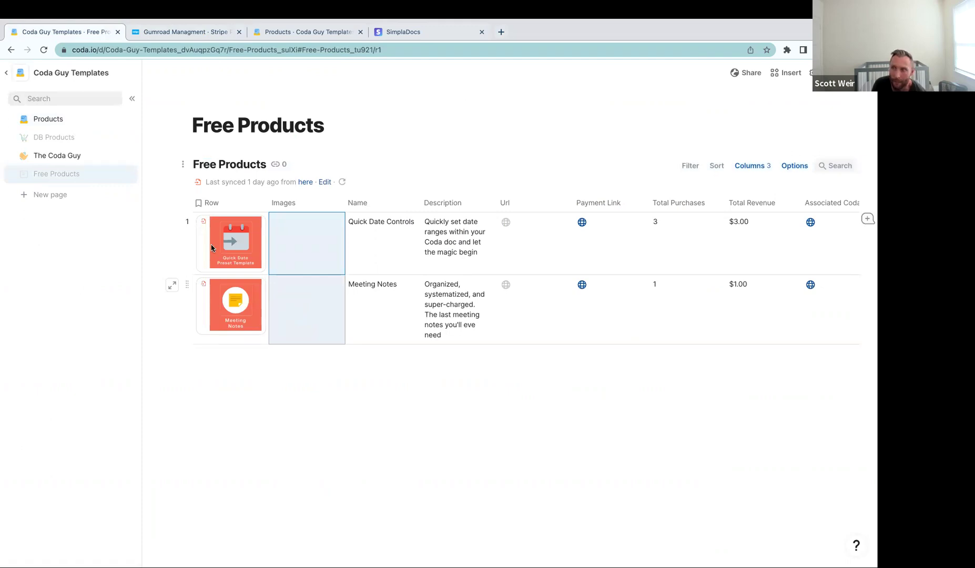
Step: On the Products page, choose the $0 price for Quick Date Controls to open its published doc
left_click(54, 119)
scroll(398, 439, "down", 3)
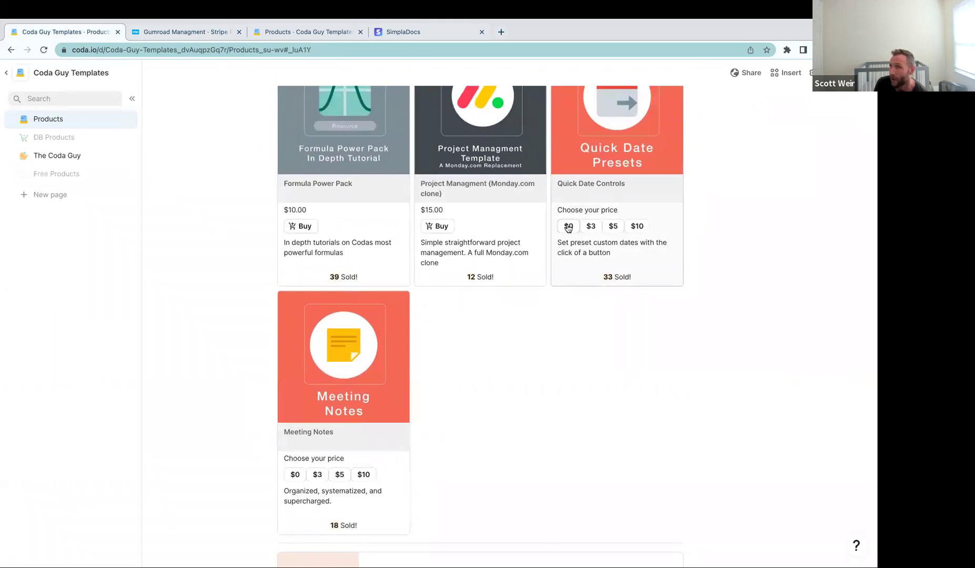
left_click(568, 227)
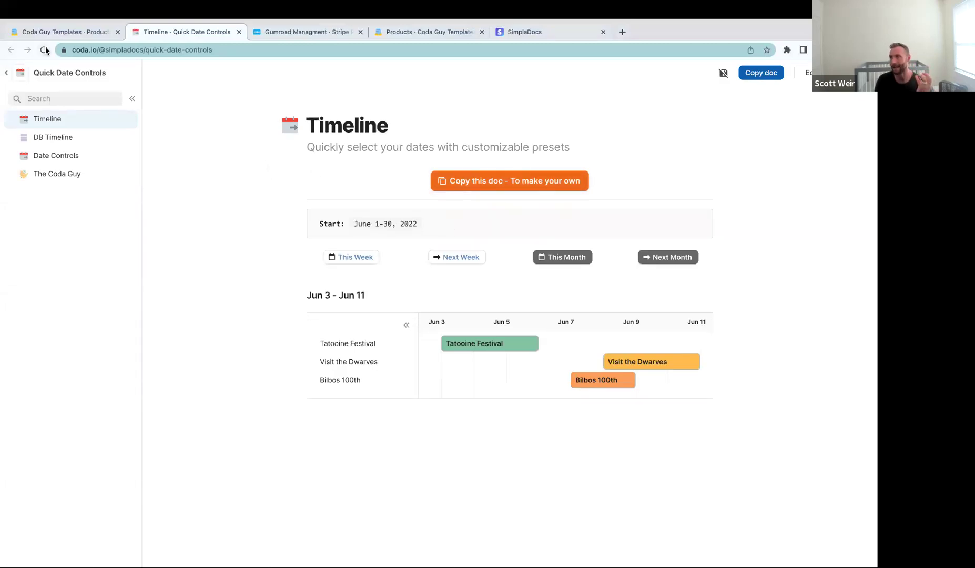
Step: Return to the Gumroad Managment doc, view Stripe Products and highlight all Products rows from Name to Payment Link
left_click(265, 33)
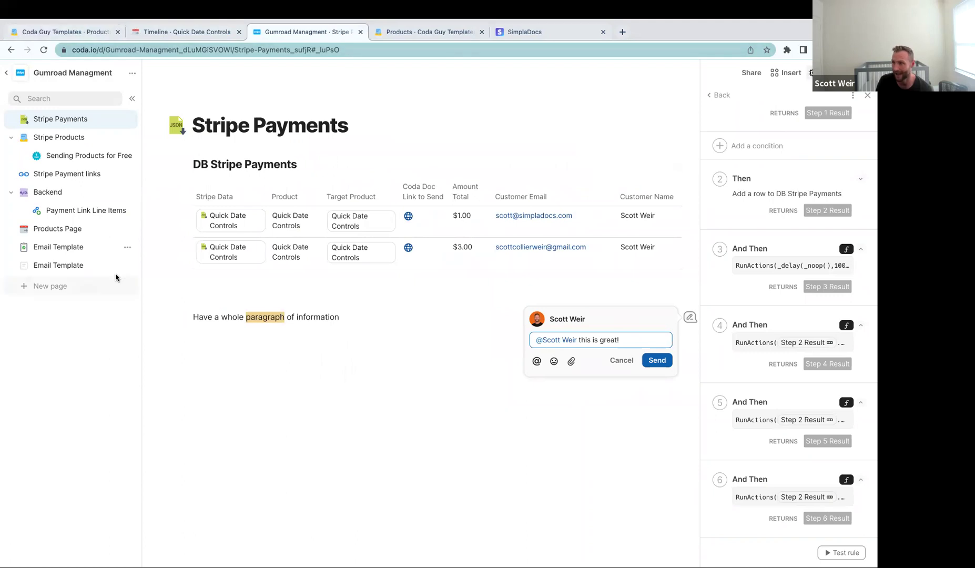
left_click(84, 140)
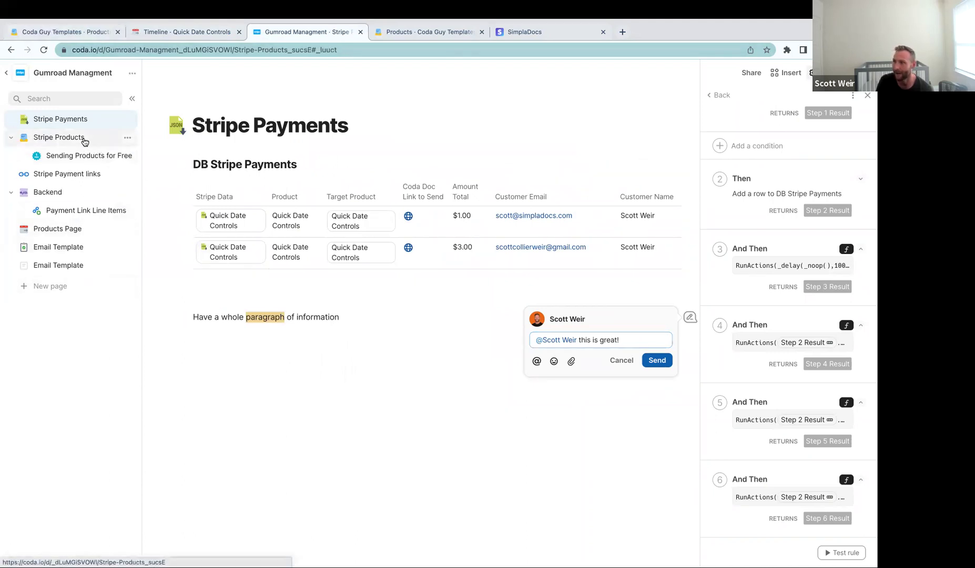
left_click_drag(270, 300, 462, 388)
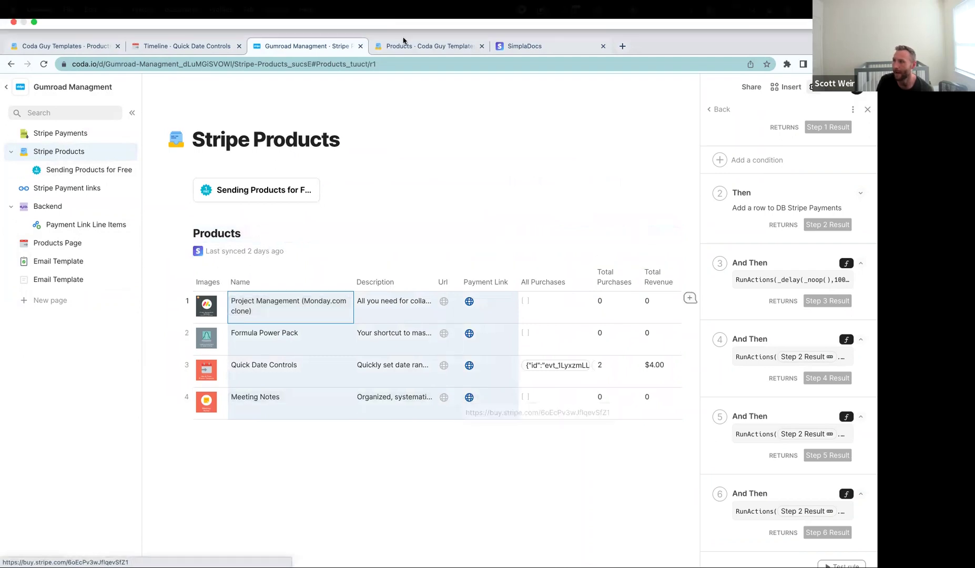
Step: Go back to Free Products in Coda Guy Templates and highlight the Images and Name cells of both rows
left_click(35, 46)
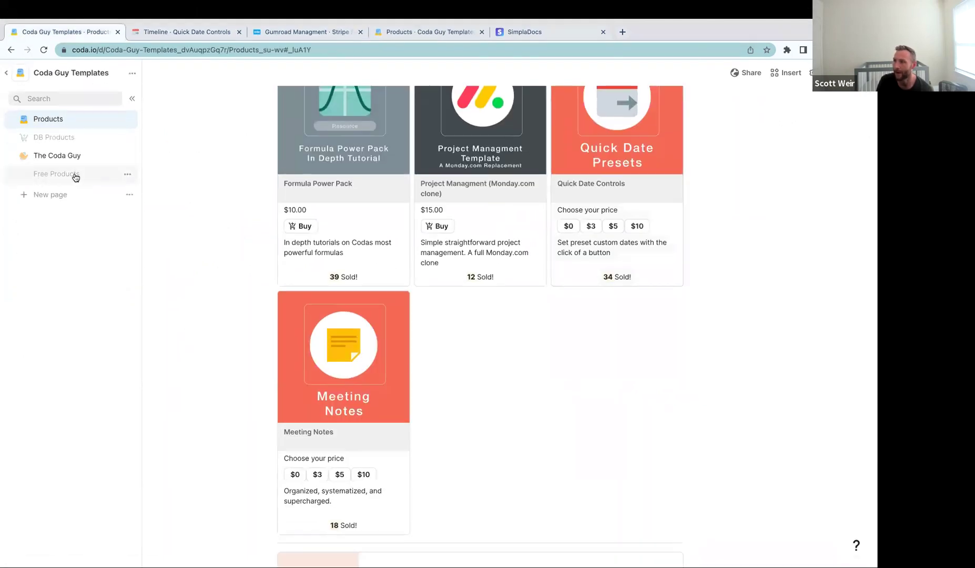
left_click(75, 176)
left_click_drag(294, 263, 377, 317)
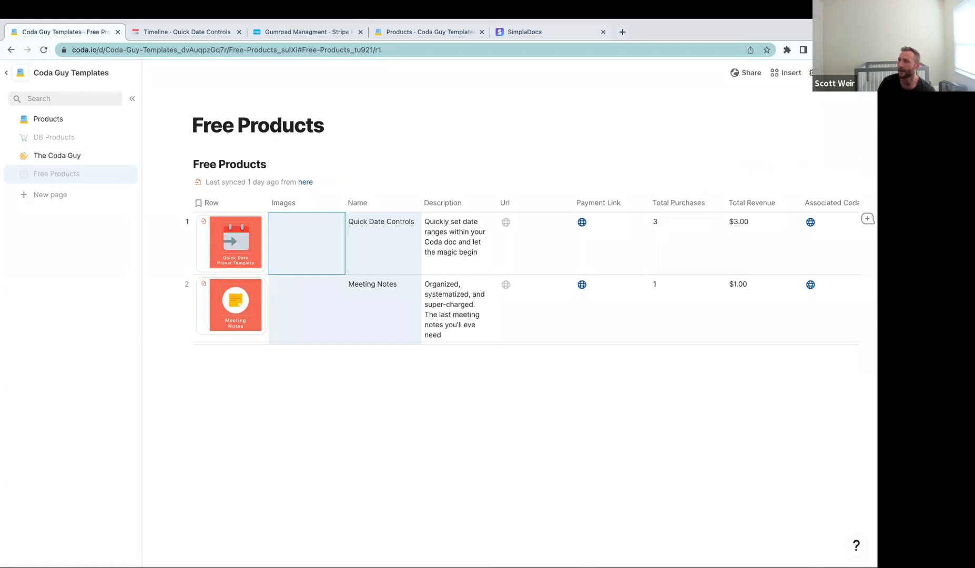
Step: Inspect the automations of Coda Guy Templates and view the activity log of its only rule
left_click(813, 72)
left_click(802, 183)
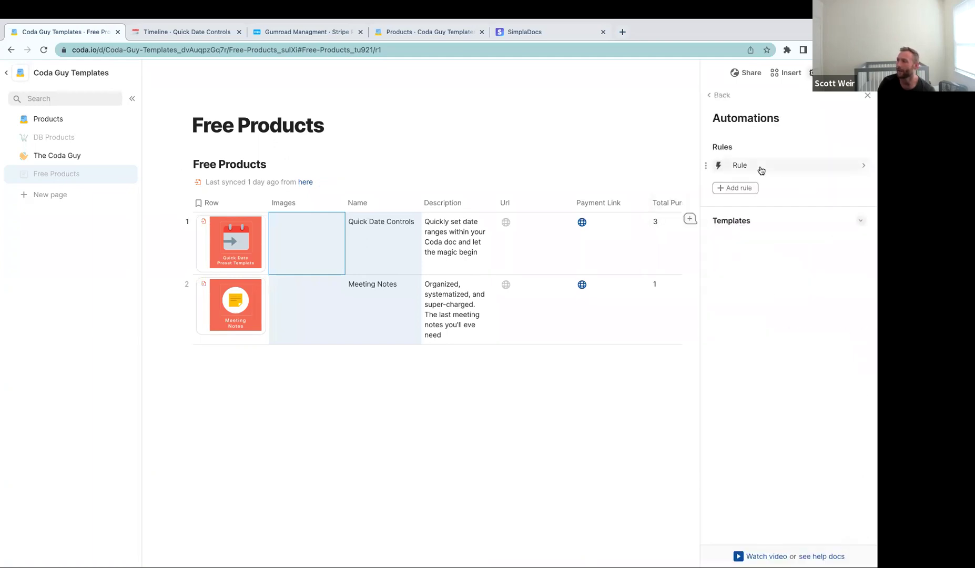
left_click(761, 169)
left_click(757, 149)
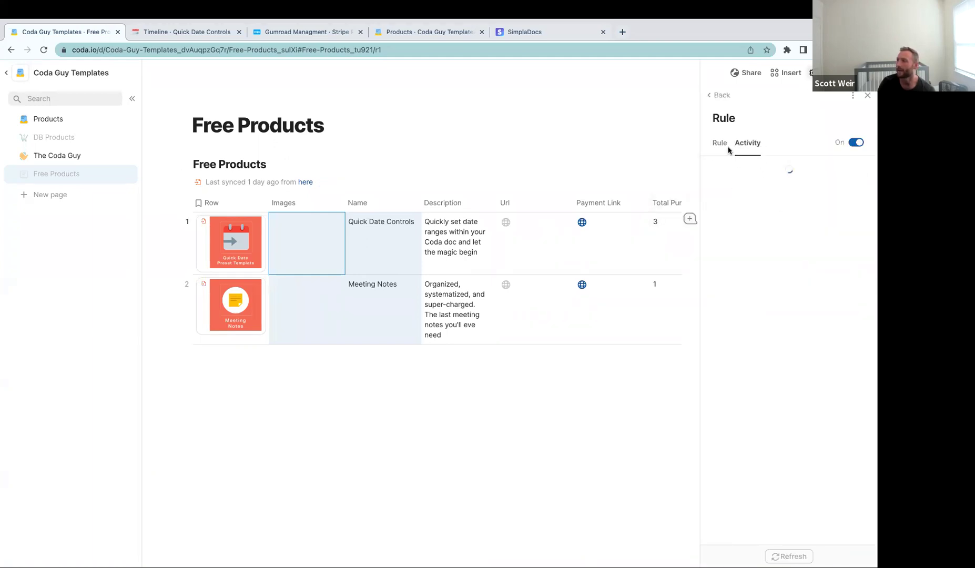
Step: Review Catch Webhook's activity in Gumroad Managment, expanding Oct 31st with its 6:25 AM and 6:01 AM runs and Oct 30th, and return to the rule steps
left_click(287, 33)
scroll(740, 262, "up", 3)
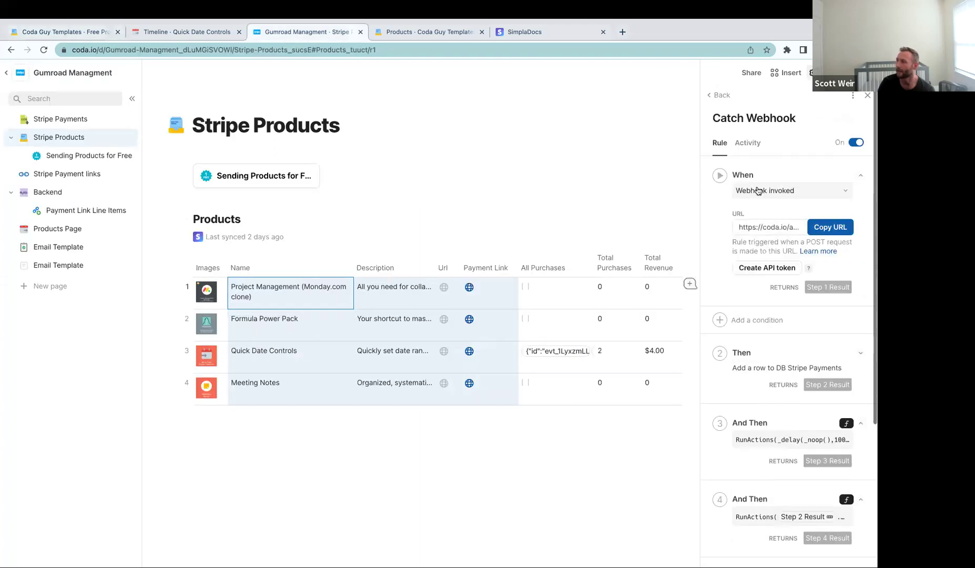
left_click(748, 148)
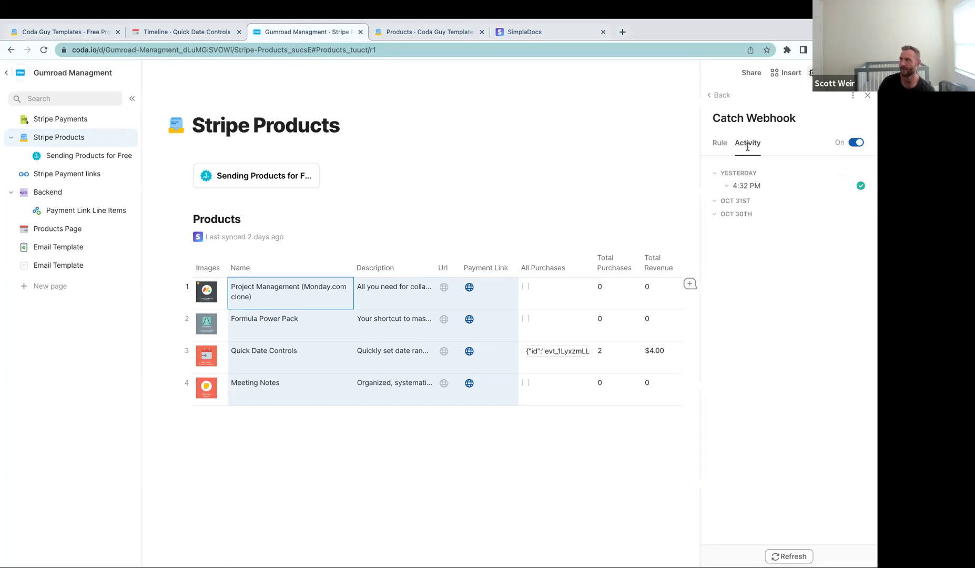
left_click(714, 202)
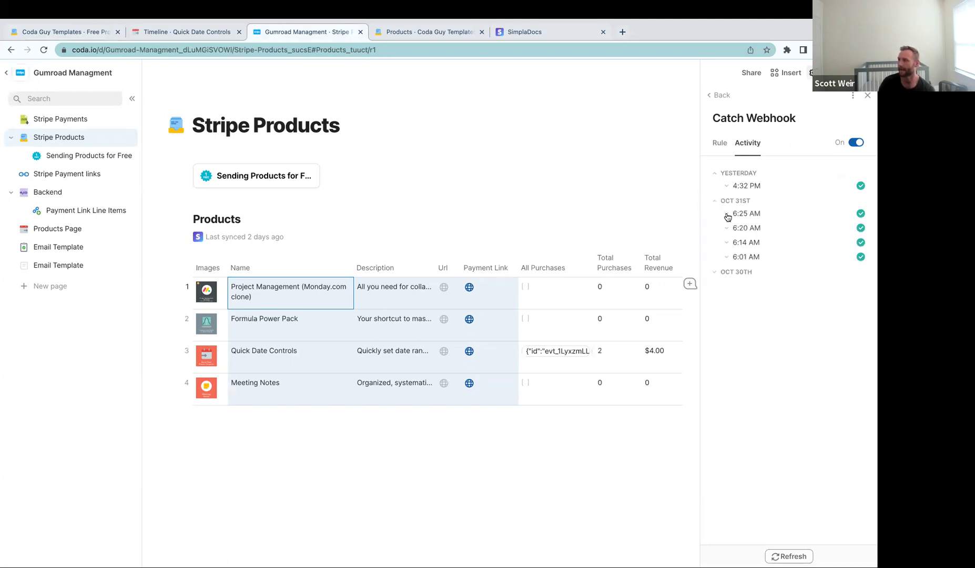
left_click(727, 214)
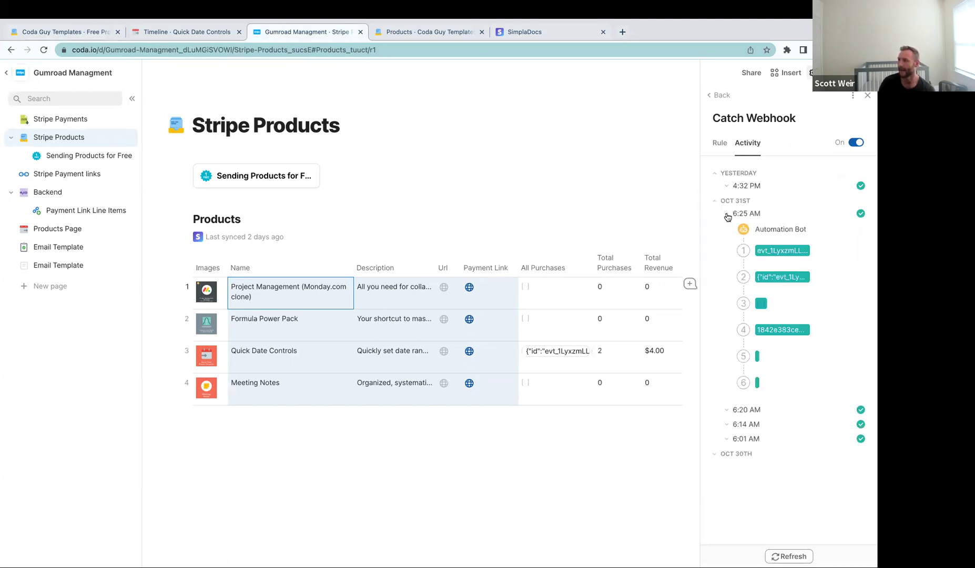
left_click(726, 440)
scroll(724, 441, "down", 3)
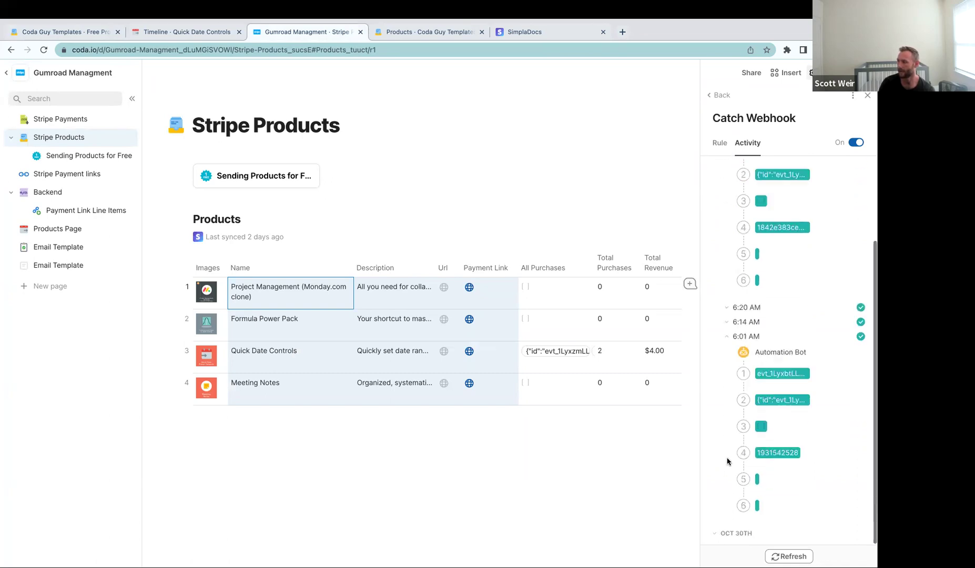
left_click(714, 533)
scroll(740, 497, "down", 1)
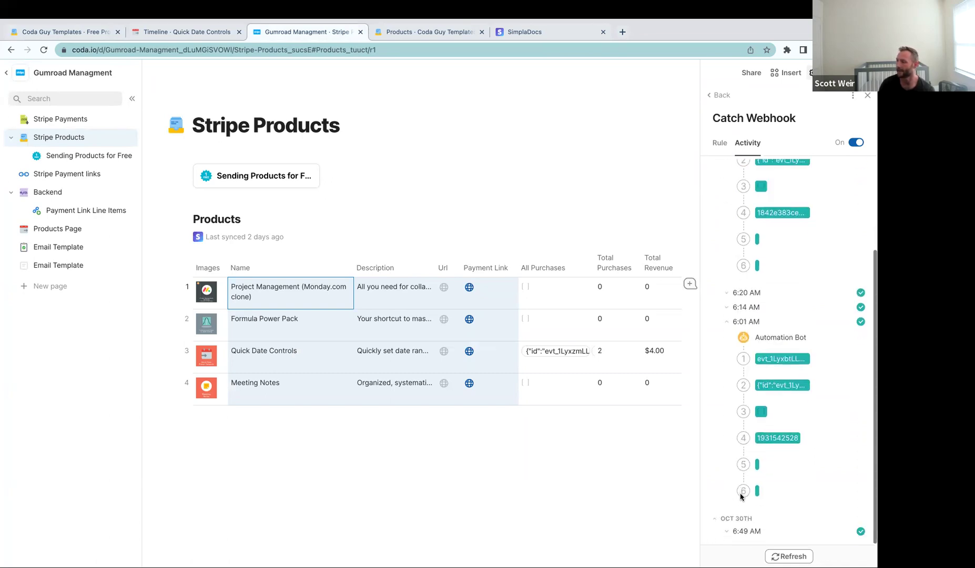
scroll(739, 492, "up", 3)
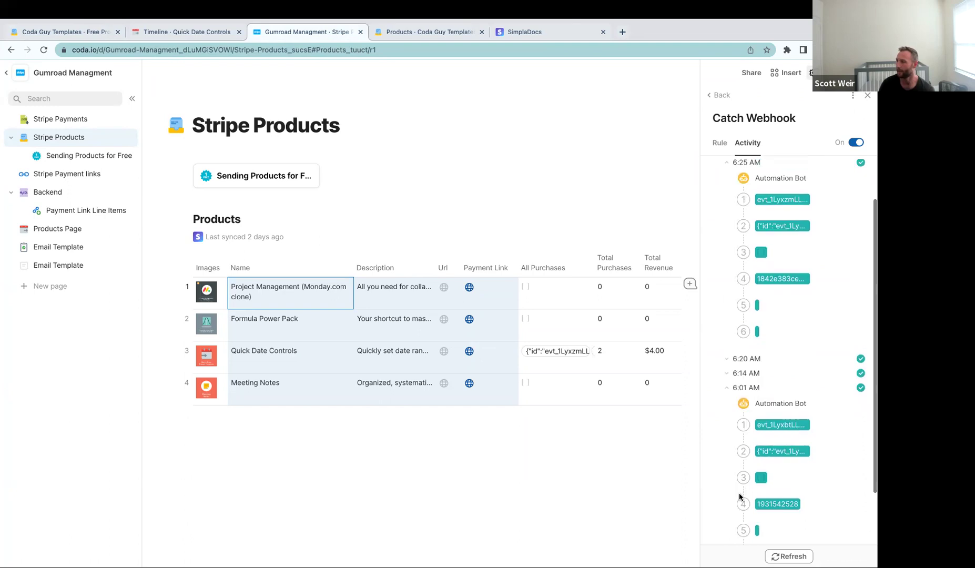
left_click(720, 143)
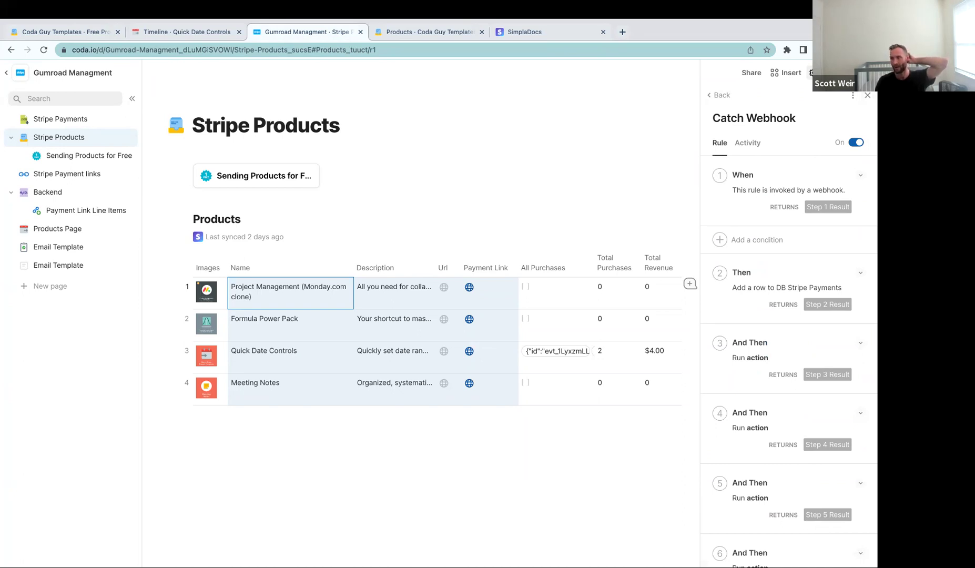
Step: Insert a blank table on the canvas below the Products table on the Stripe Products page
left_click(479, 459)
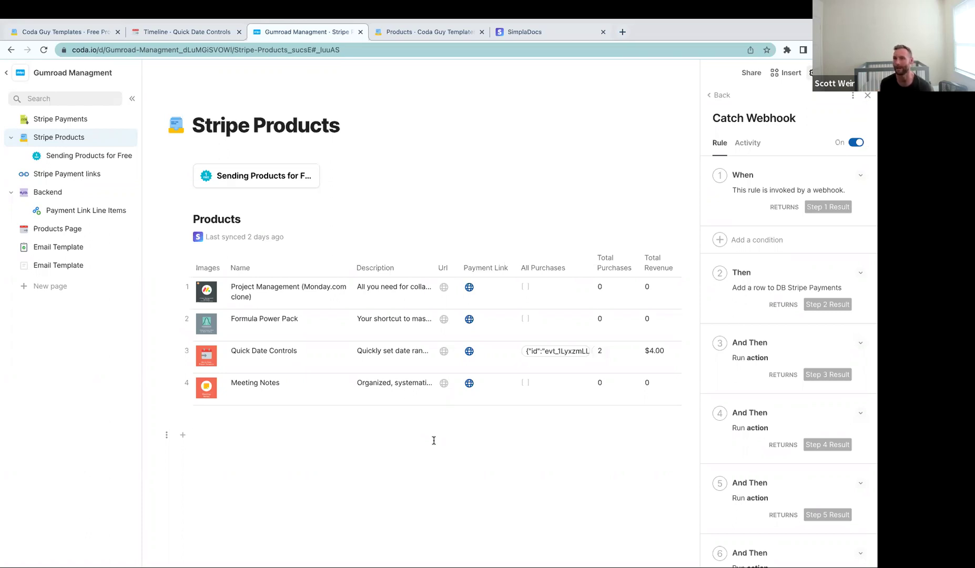
left_click(193, 434)
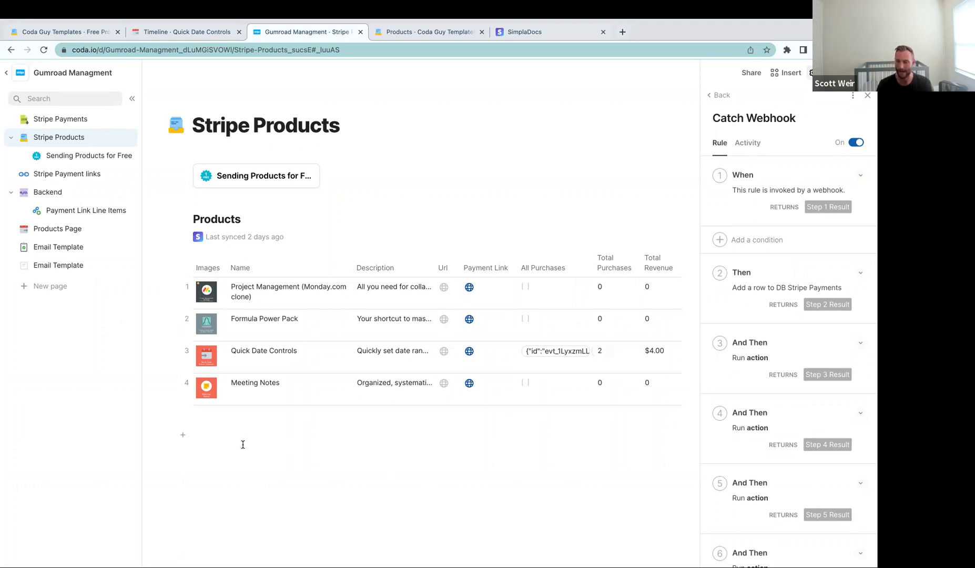
type("/table")
key("Return")
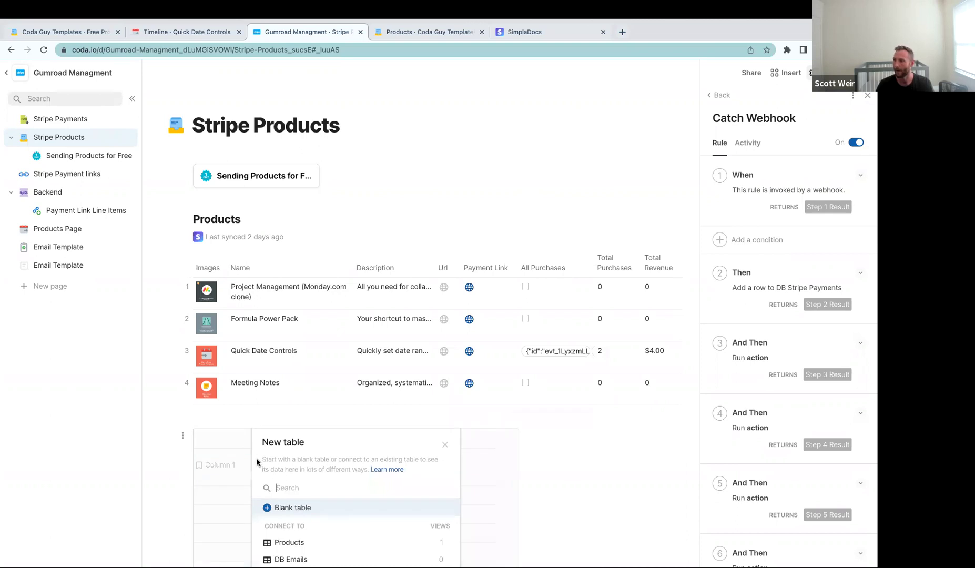
left_click(286, 507)
Step: Fill the new table's first Name cell with "Monday: 7pm-8pm" and, on a second line, "Tuesday: 5pm-10pm"
double_click(205, 398)
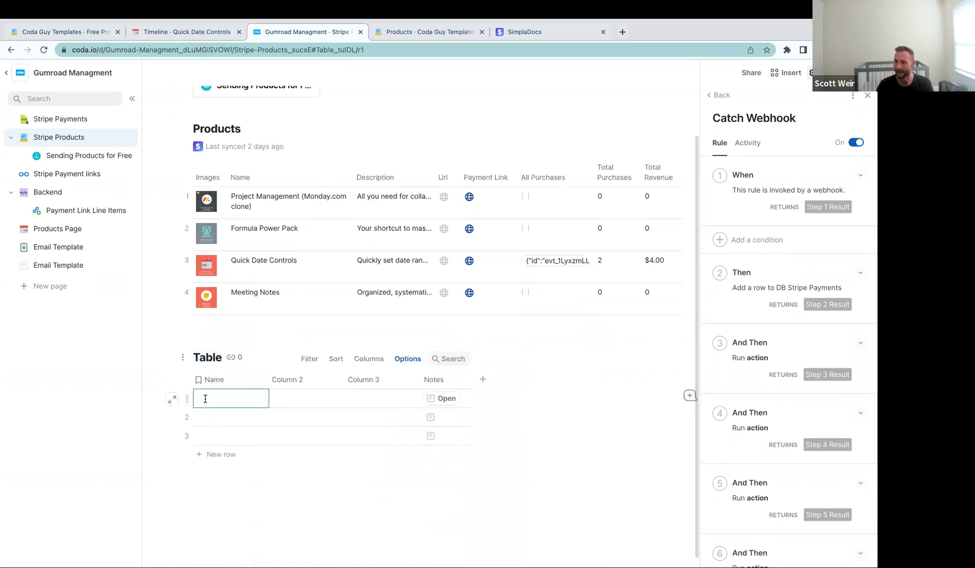
type("Monday: 7pm-8-pm")
key("shift+Return")
type("Tuesday")
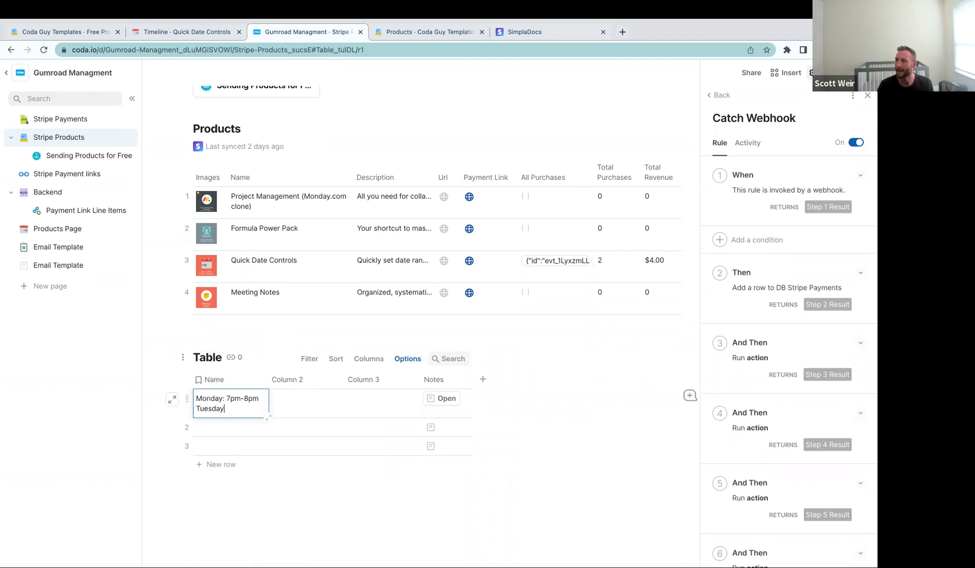
type(": ")
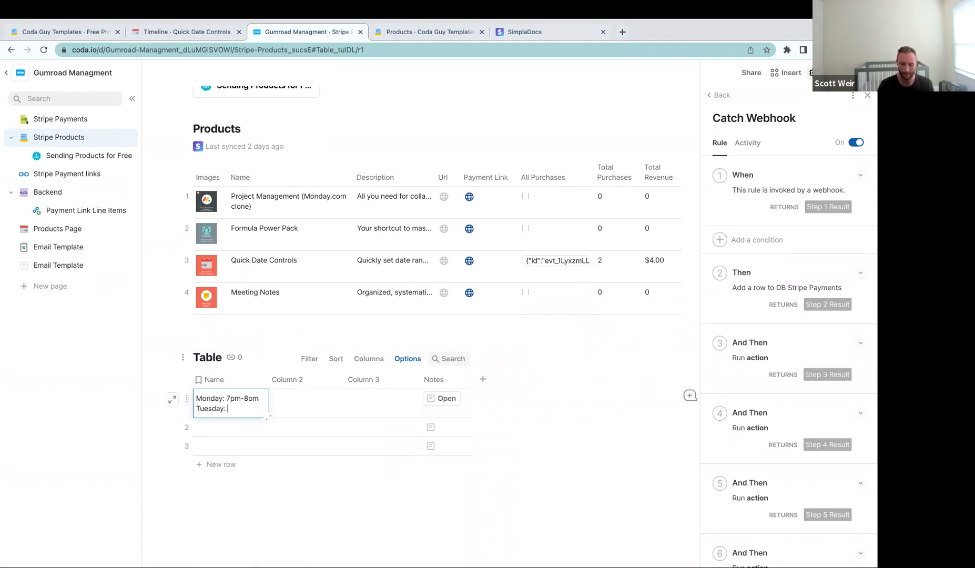
type("5pm-10pm")
left_click(233, 419)
double_click(239, 410)
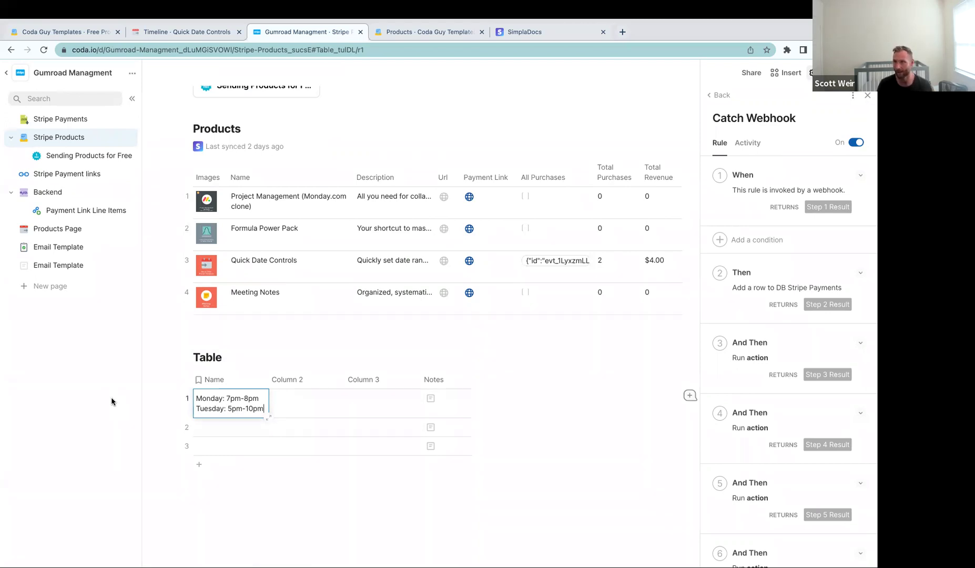
Step: Begin a column formula for Column 2 that applies Split to Name, and close the Catch Webhook rule details
left_click(300, 427)
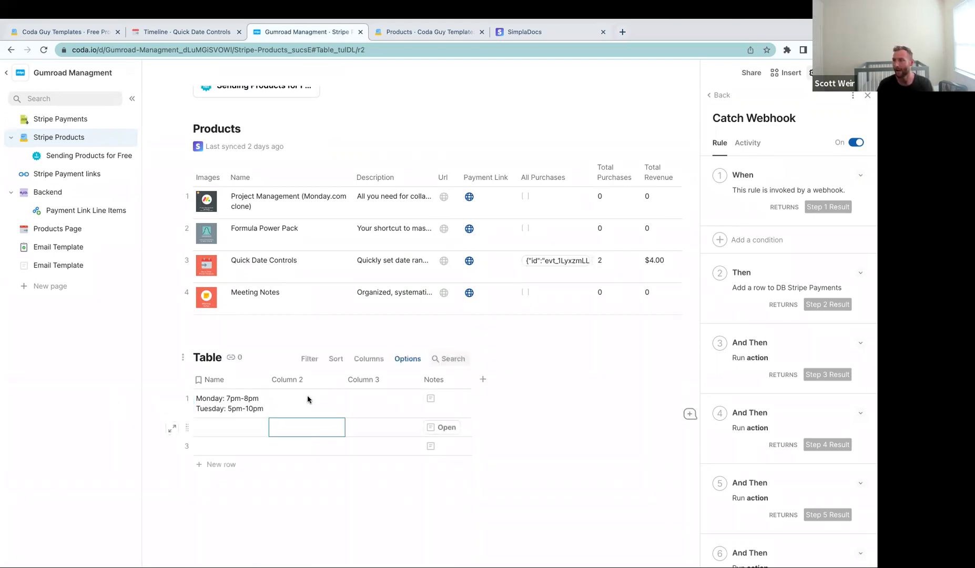
left_click(302, 385)
key("=")
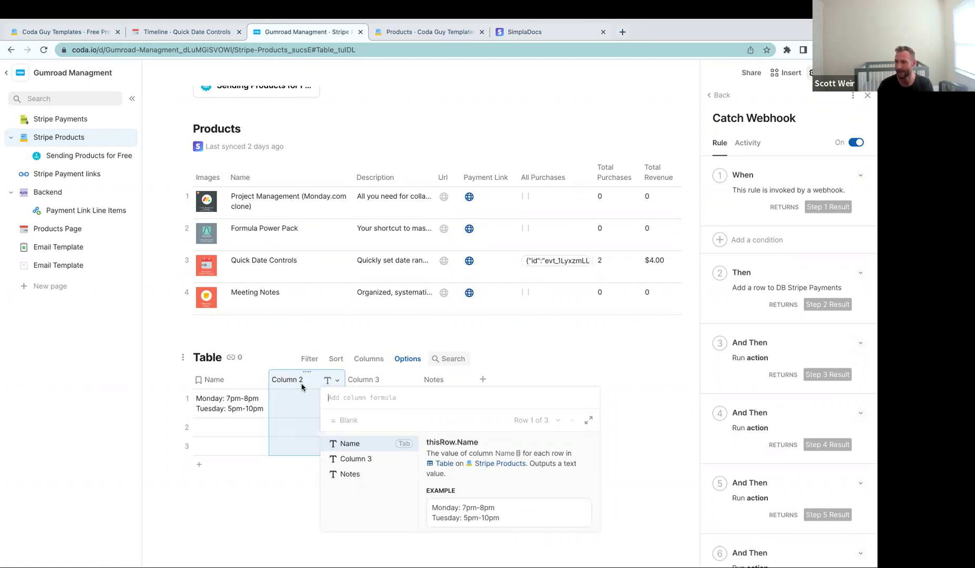
key("Tab")
type(".sp")
key("Down")
key("Tab")
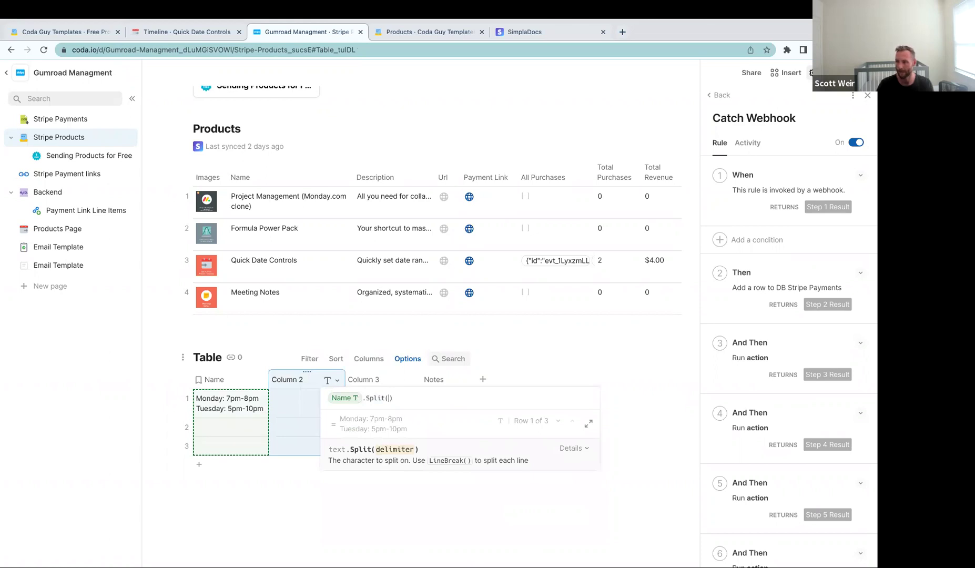
key("ctrl+plus")
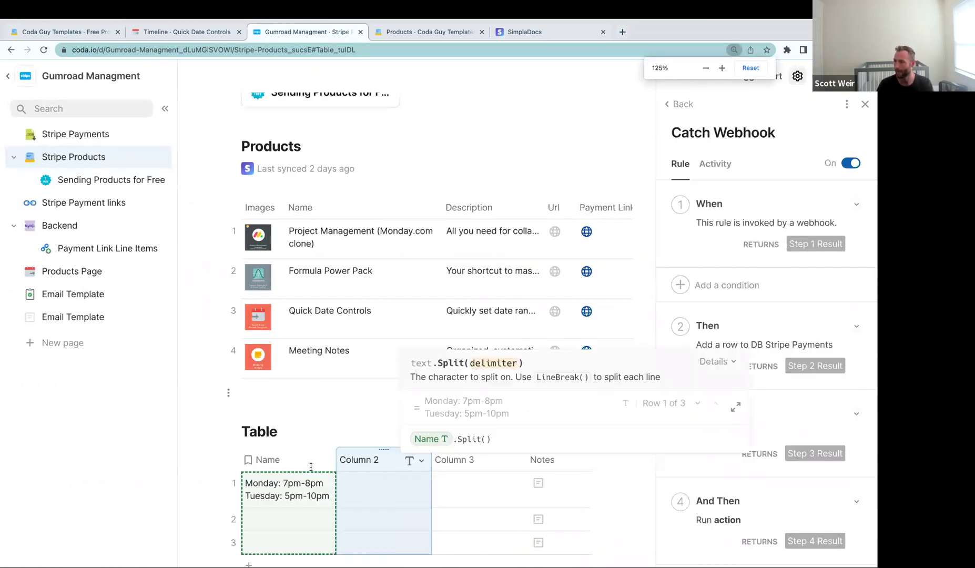
left_click(865, 104)
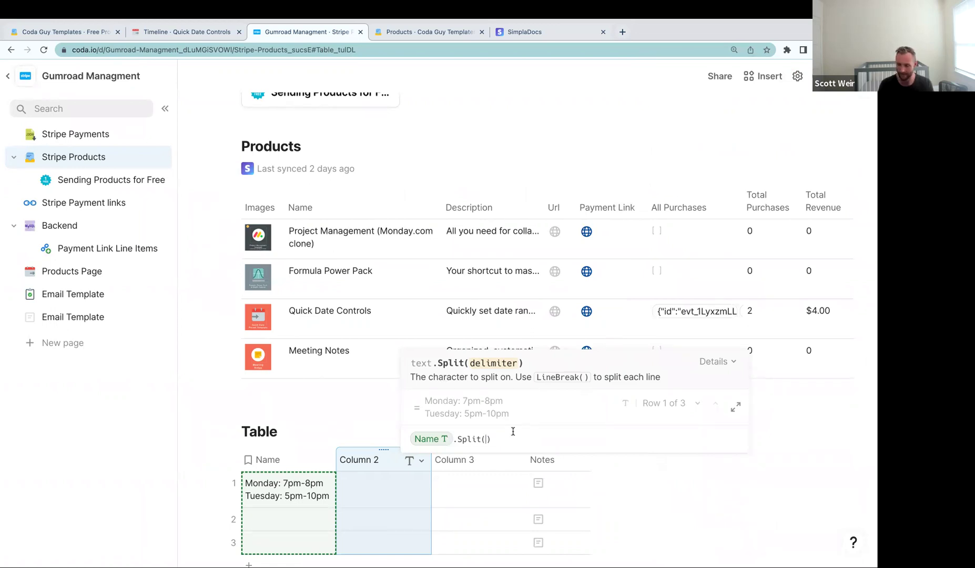
Step: Complete Column 2's formula with a space as the delimiter and BulletedList(), giving Name.Split(" ").BulletedList()
type("\" \")")
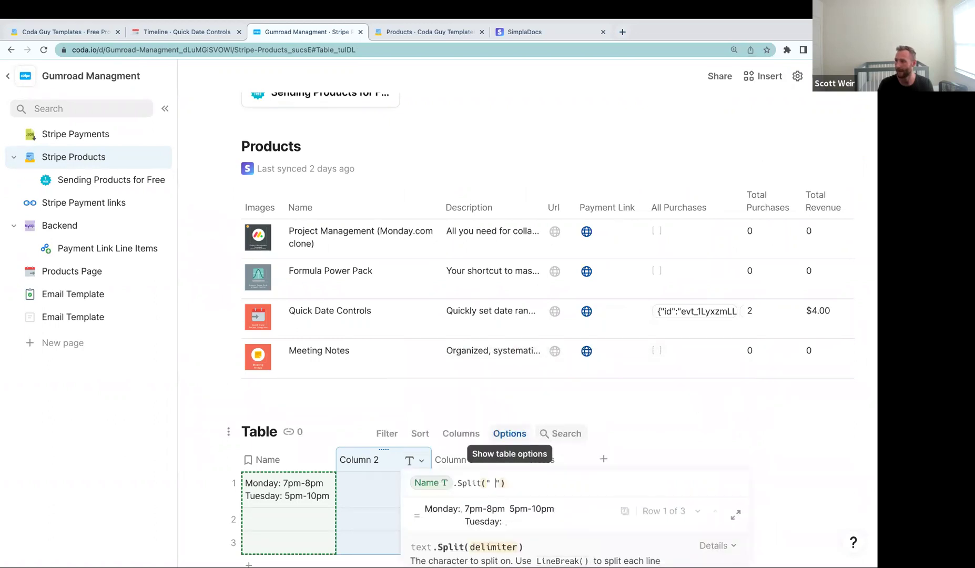
type(".b")
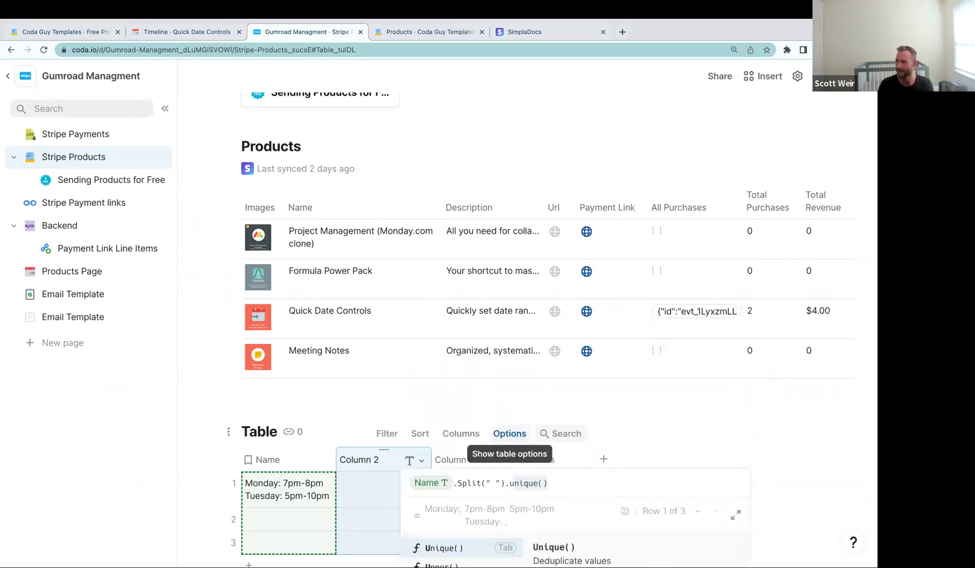
key("Tab")
key("Return")
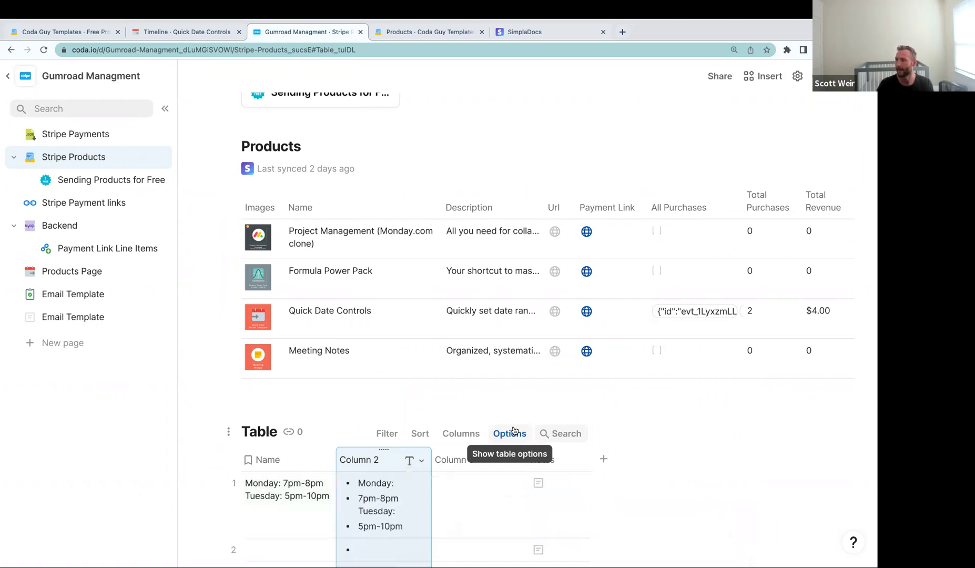
Step: Delete the two empty rows of the new table, keeping only the row with the Monday and Tuesday hours
scroll(465, 406, "down", 2)
scroll(465, 407, "down", 2)
left_click(271, 391)
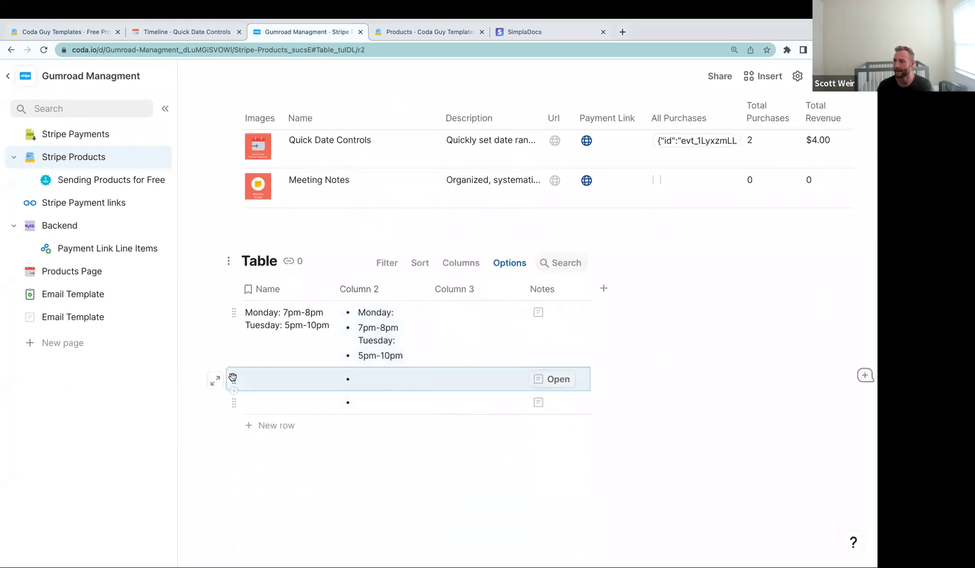
key("BackSpace")
key("BackSpace")
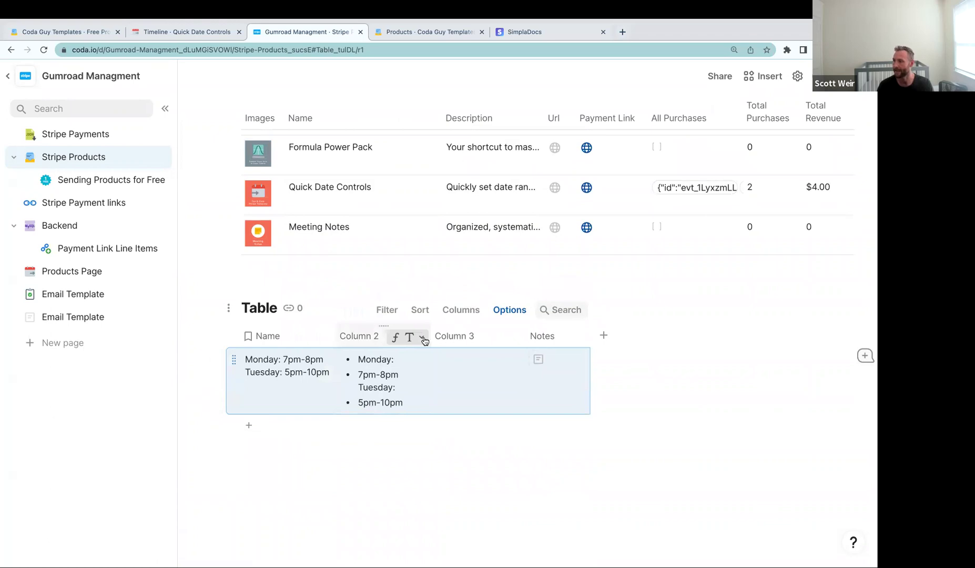
Step: Remove the BulletedList() part from Column 2's formula
left_click(388, 337)
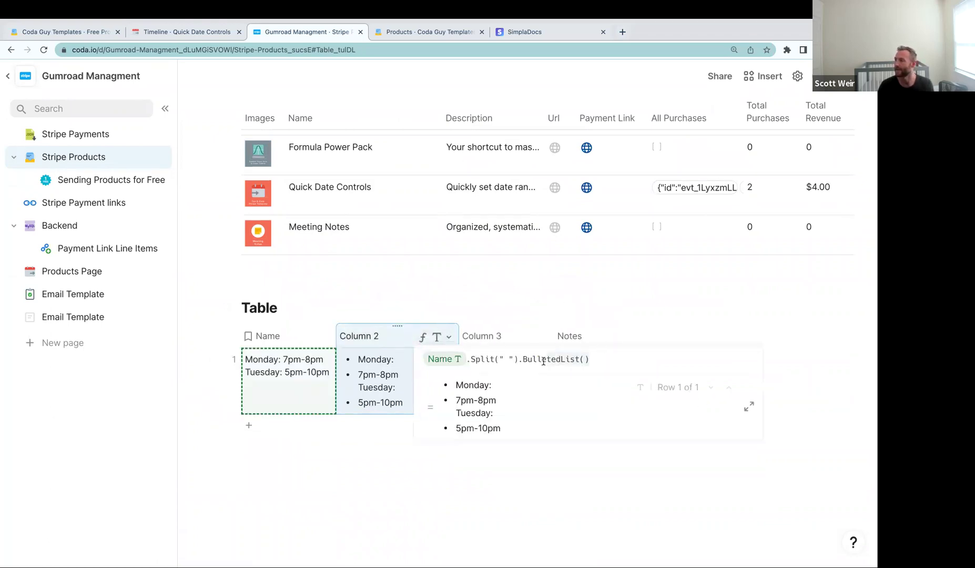
left_click(523, 362)
key("shift+End")
key("BackSpace")
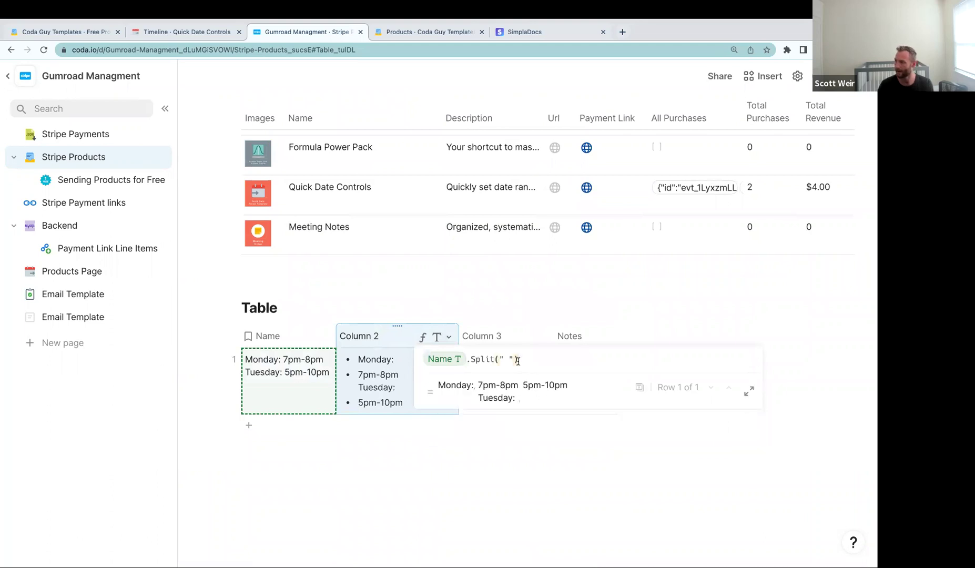
Step: Replace the space delimiter in Column 2's formula with LineBreak(), so that it reads Name.Split(LineBreak())
left_click(514, 359)
key("BackSpace")
key("BackSpace")
key("BackSpace")
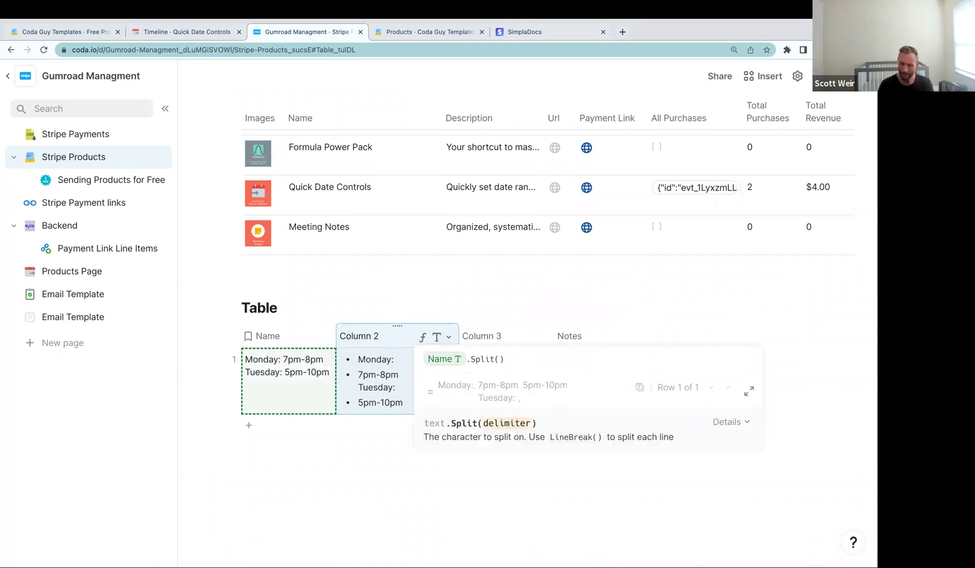
type("lin")
key("Down")
key("Tab")
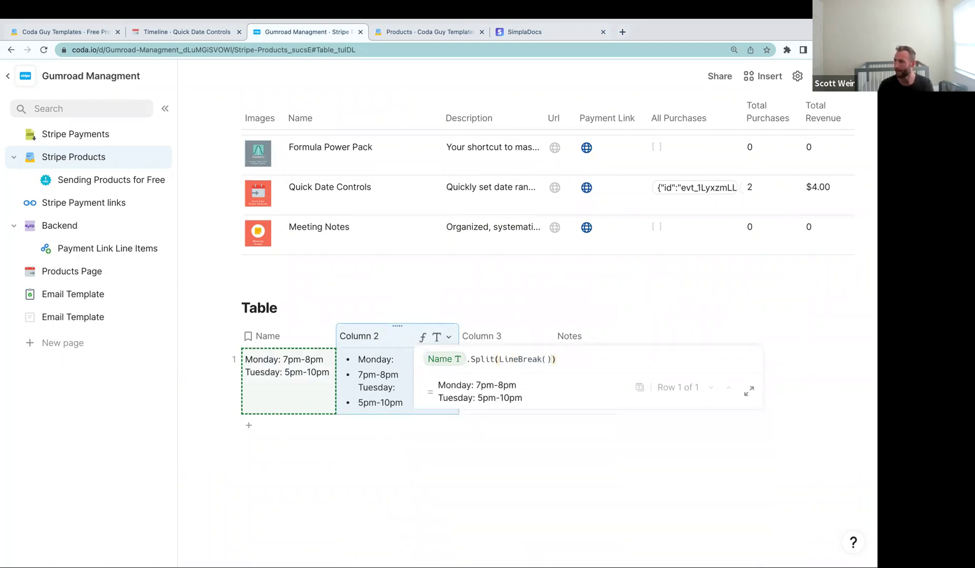
key("Return")
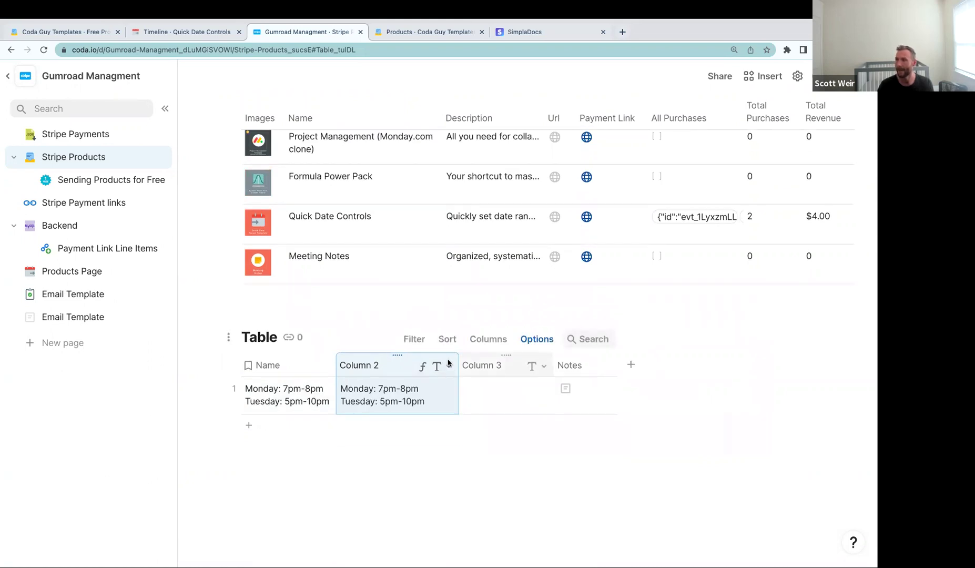
Step: Try to extend Column 2's formula with .ForEach() after Split(LineBreak())
mouse_move(399, 370)
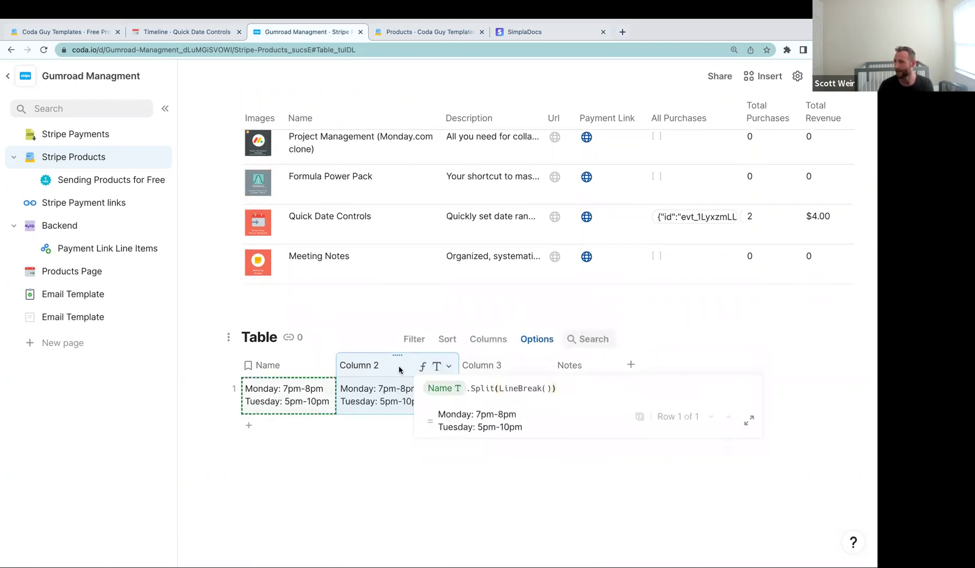
type(".ForEach(")
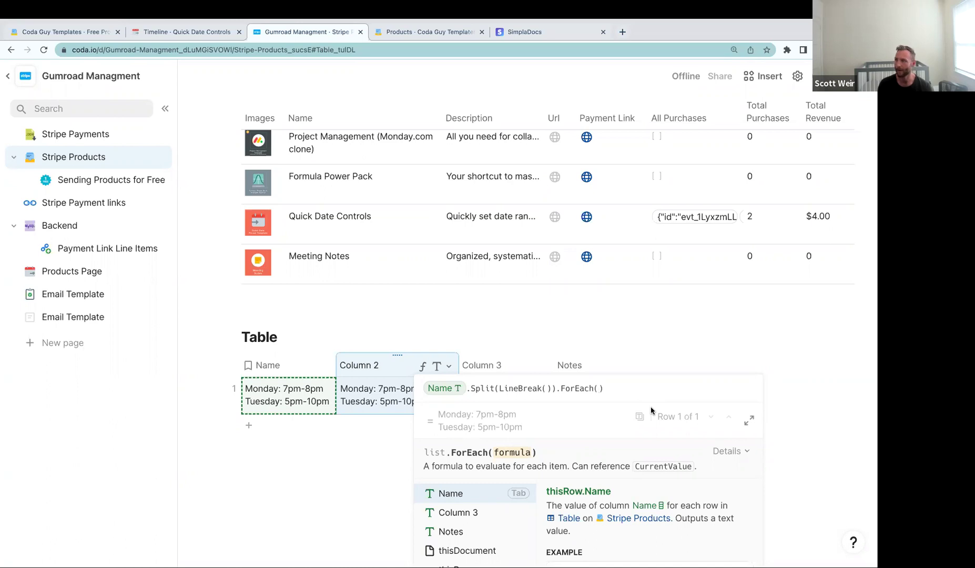
left_click(390, 372)
Step: Delete the whole example table below the Products table on the Stripe Products page
left_click(298, 389)
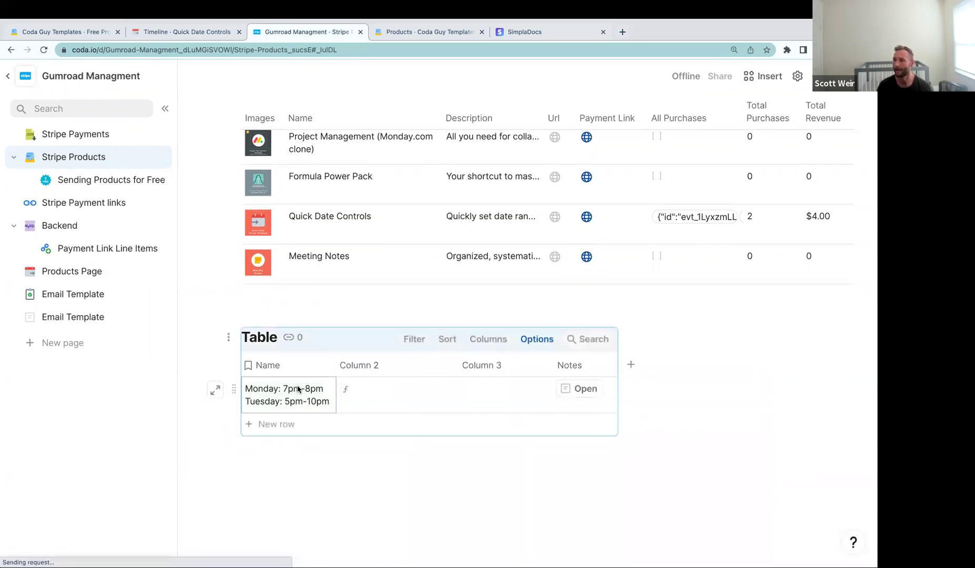
key("BackSpace")
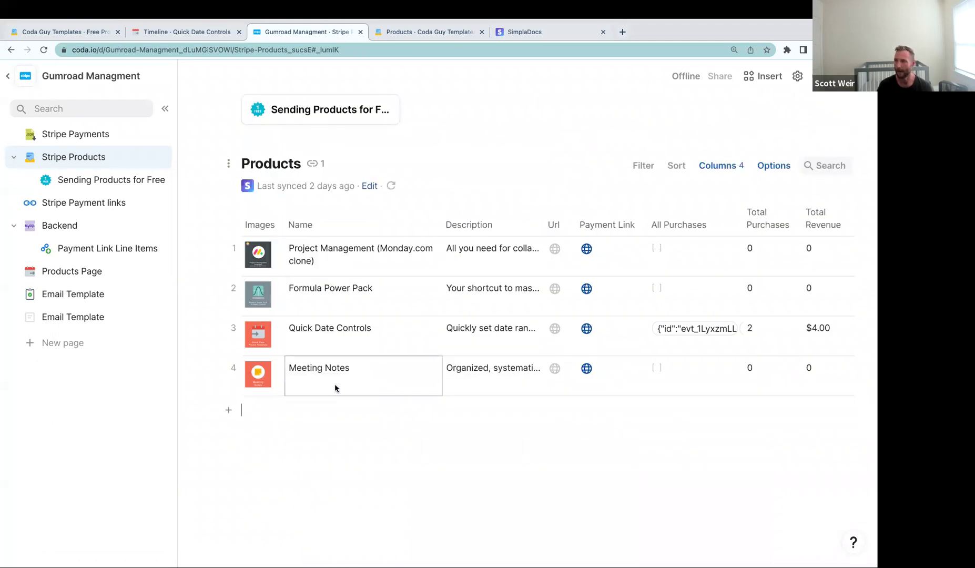
scroll(337, 389, "up", 3)
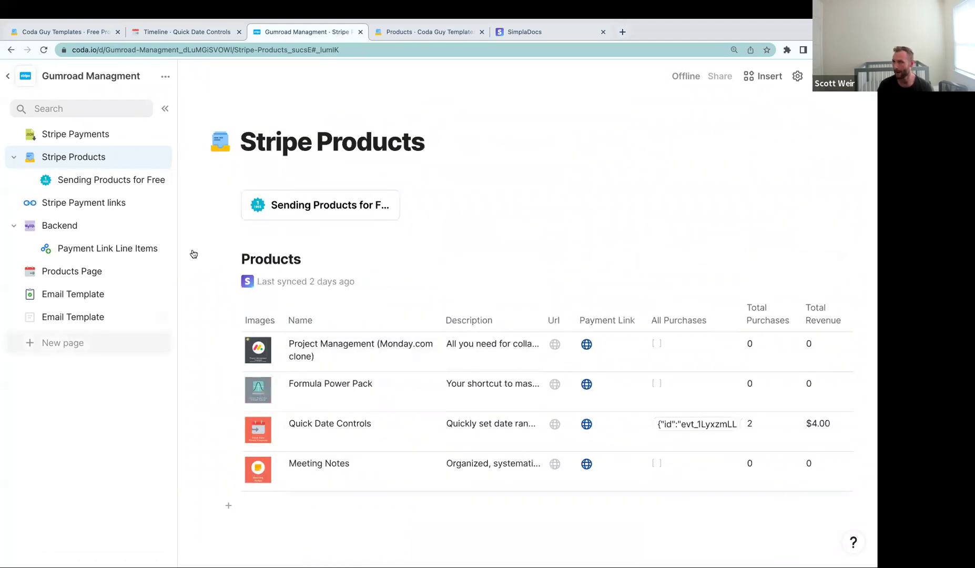
Step: Add a new page to the doc and insert a blank table titled "Projects" on it
left_click(62, 343)
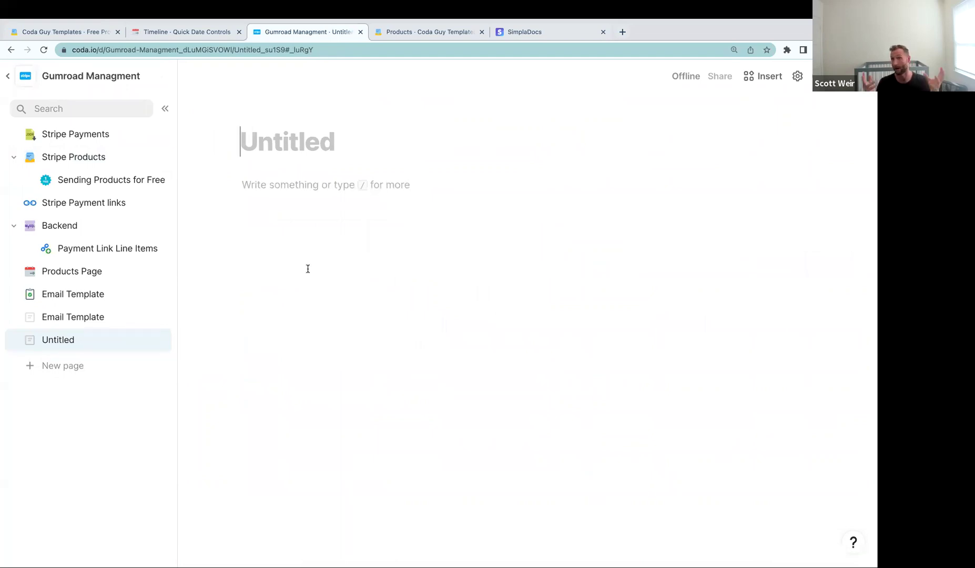
left_click(306, 191)
key("ctrl+minus")
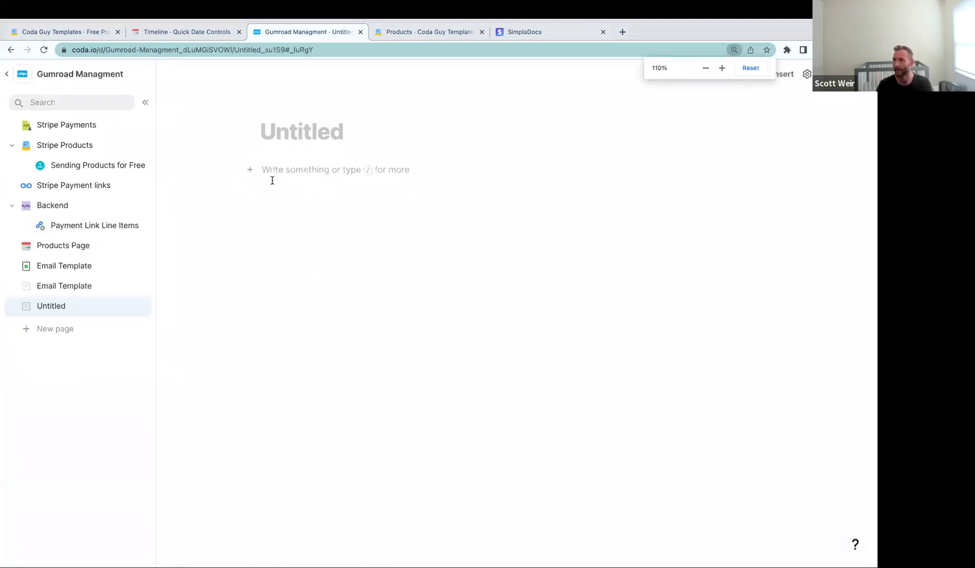
type("/")
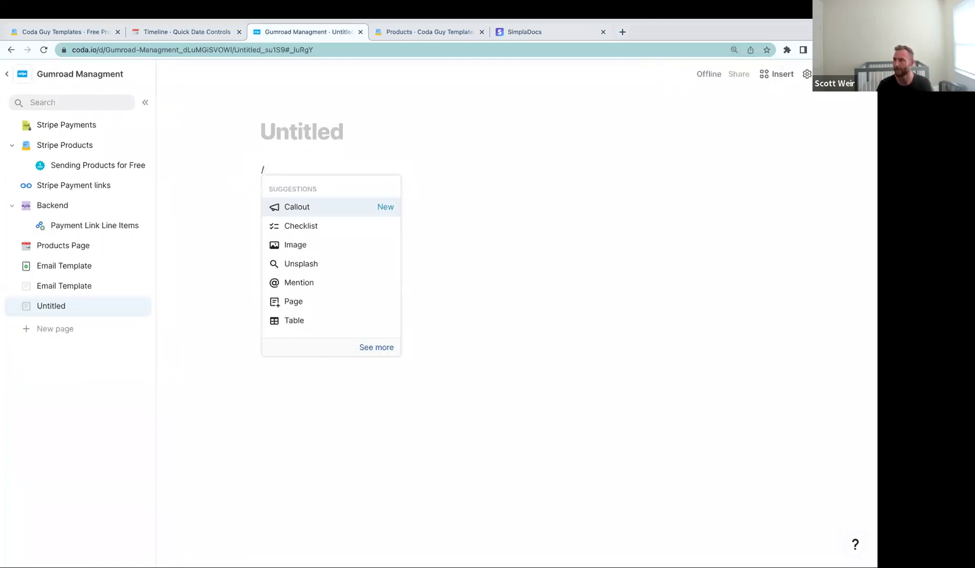
left_click(294, 320)
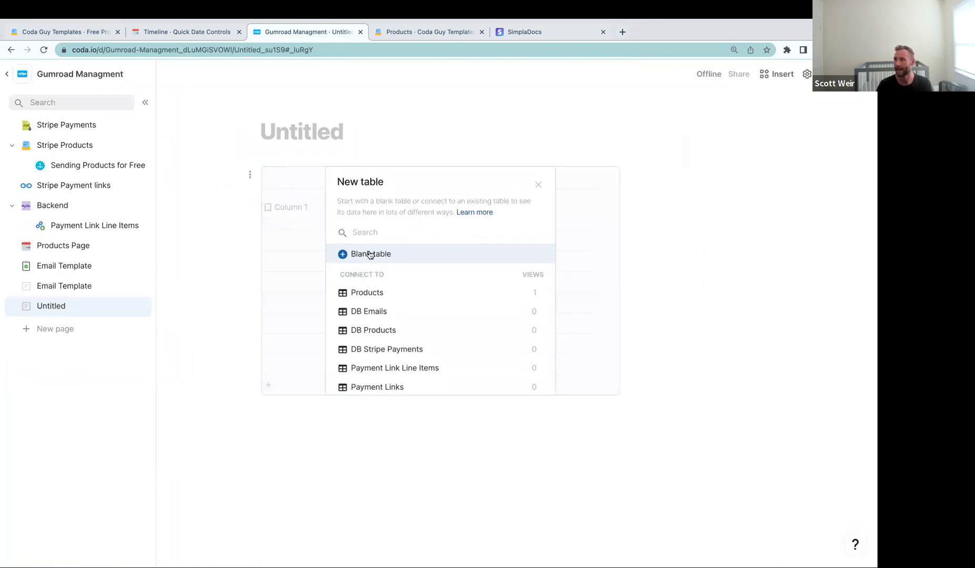
left_click(370, 255)
type("Projects")
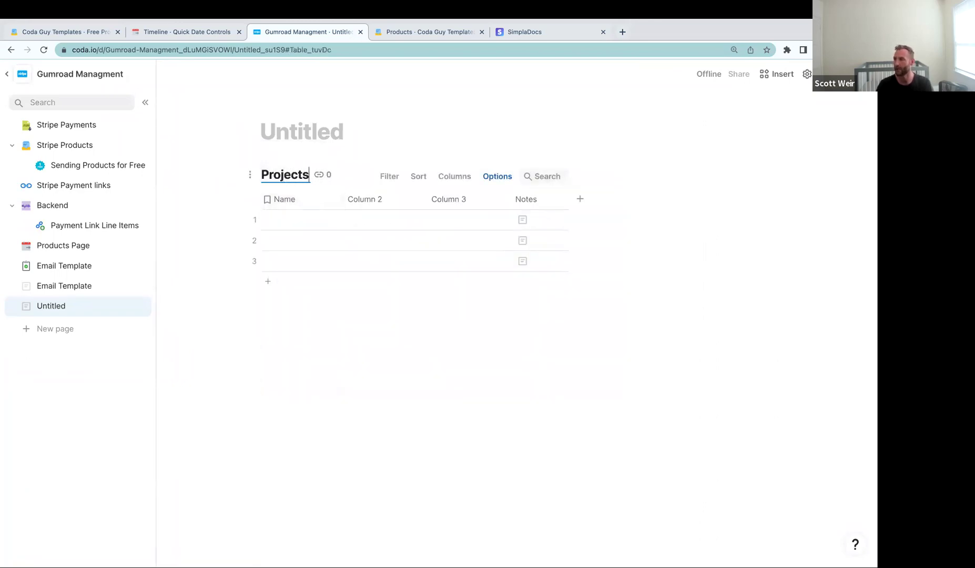
Step: Rename the first two columns of the Projects table to "Project" and "All Tasks"
left_click(290, 209)
type("Project")
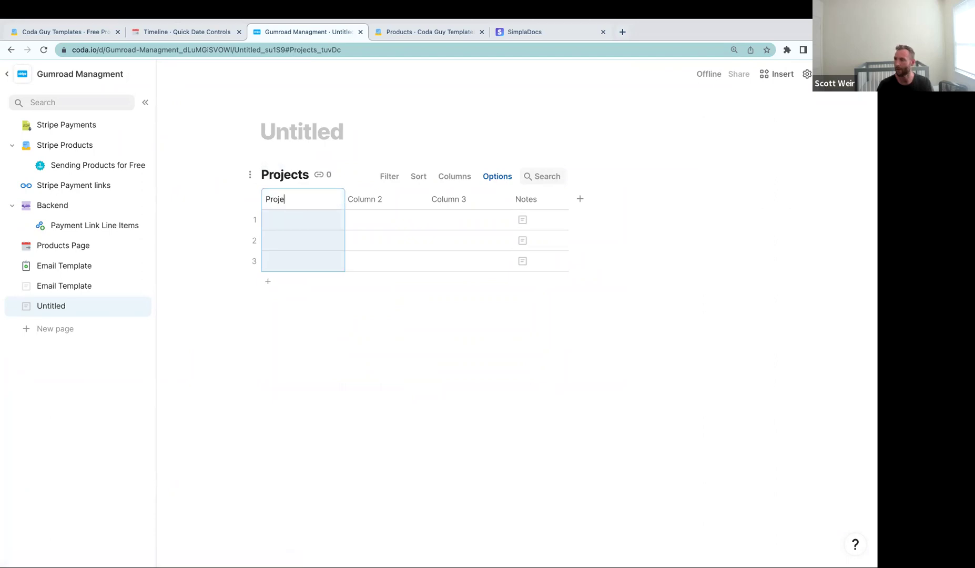
left_click(367, 198)
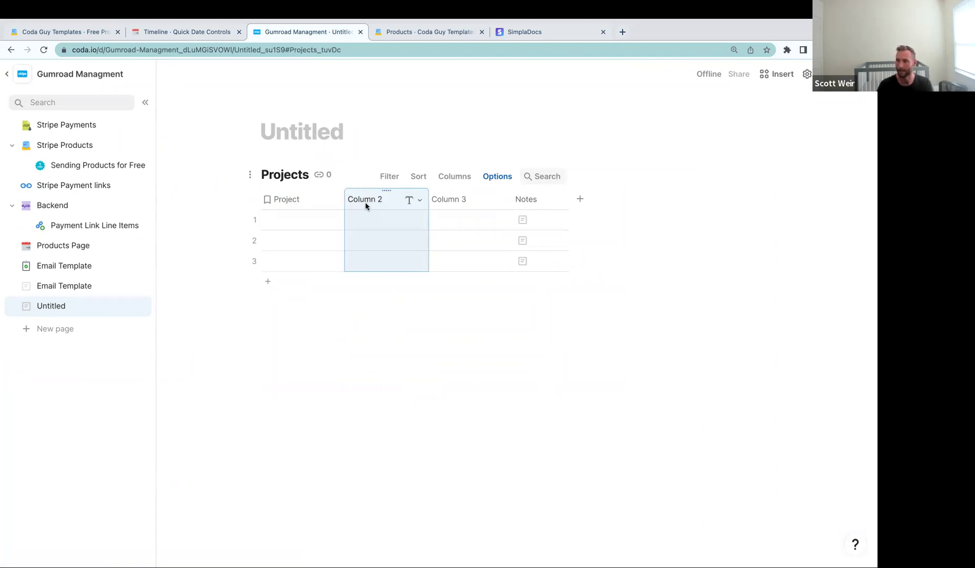
type("All Tasks")
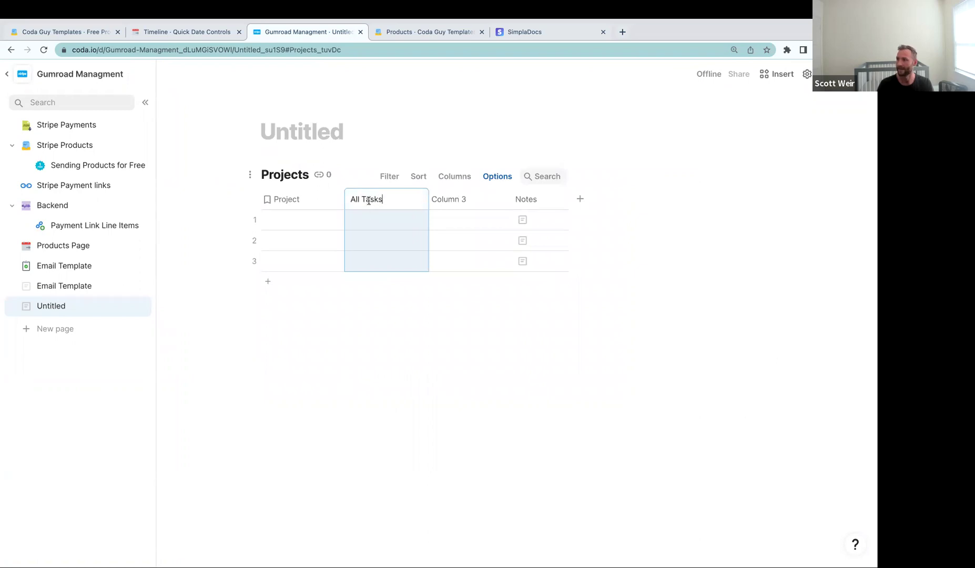
Step: Insert a second blank table titled "Tasks" below the Projects table
left_click(352, 341)
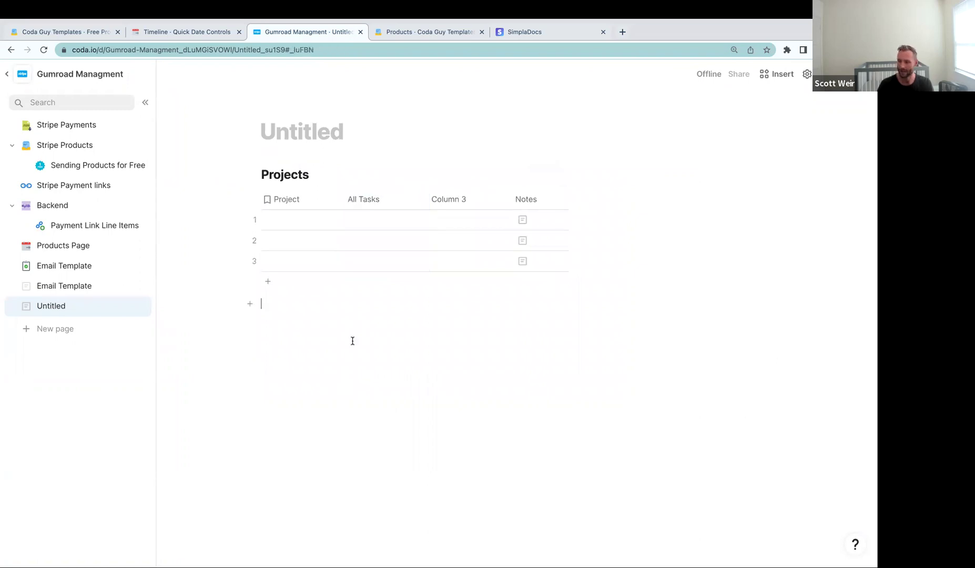
type("/table")
key("Return")
key("Return")
type("Tasks")
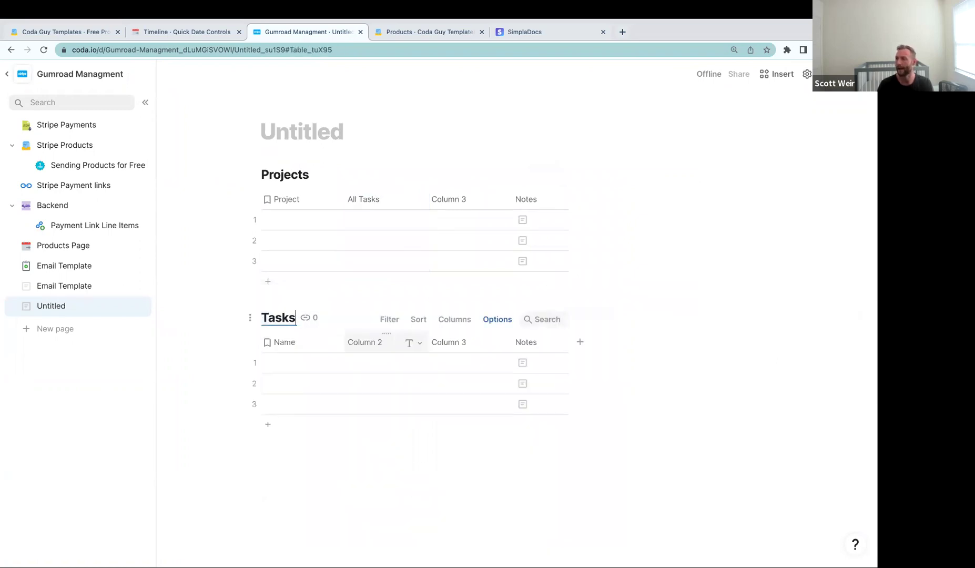
Step: Rename the first two columns of the Tasks table to "Task" and "Project"
left_click(307, 343)
type("Task")
key("Tab")
type("Project")
left_click(310, 363)
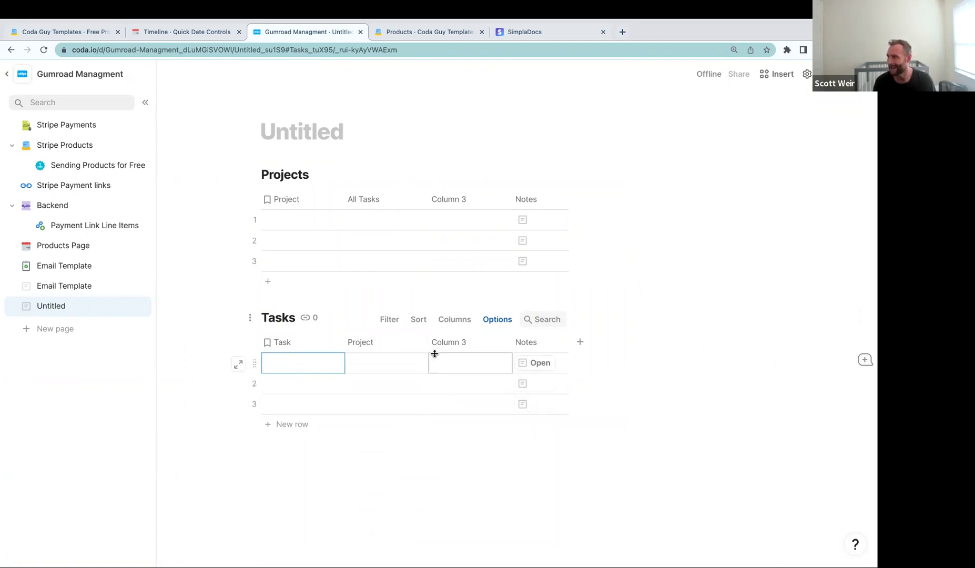
Step: Change the Project column of the Tasks table to a Lookup on the Projects table
left_click(419, 344)
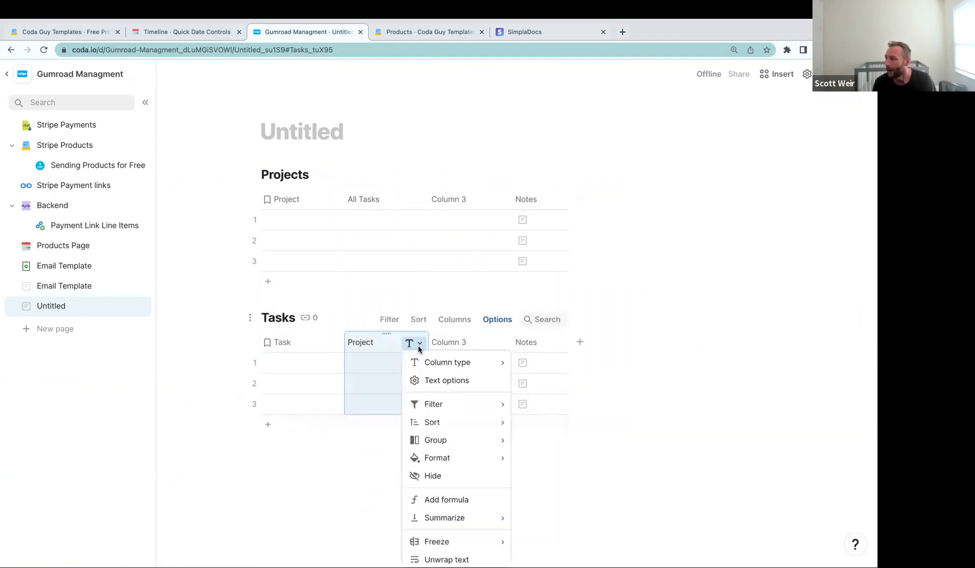
mouse_move(479, 362)
mouse_move(582, 307)
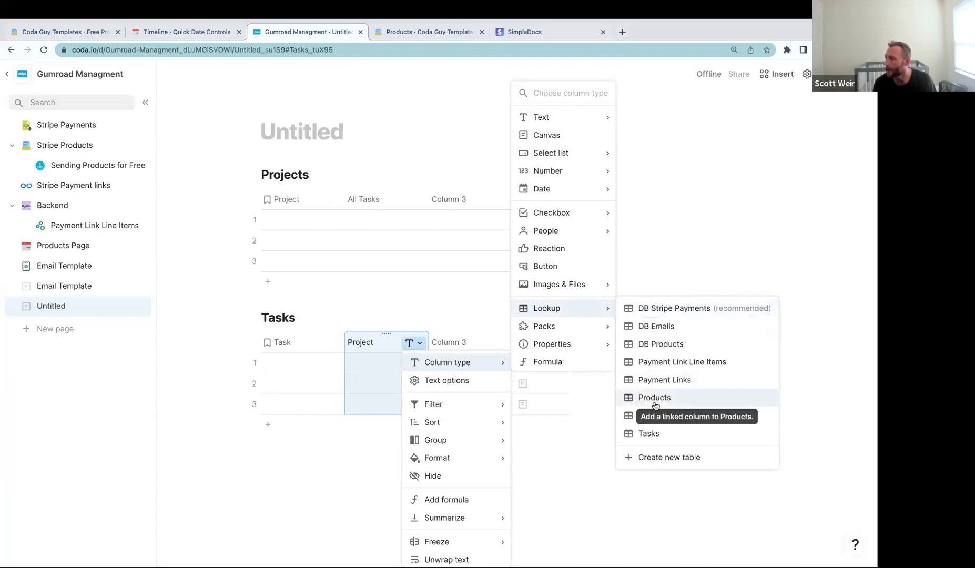
left_click(660, 419)
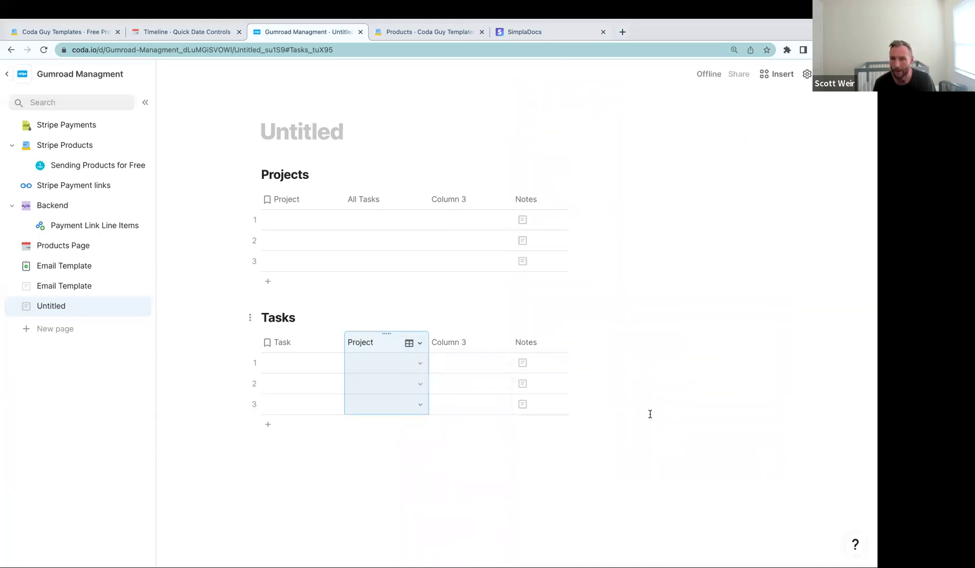
left_click(442, 387)
left_click(296, 364)
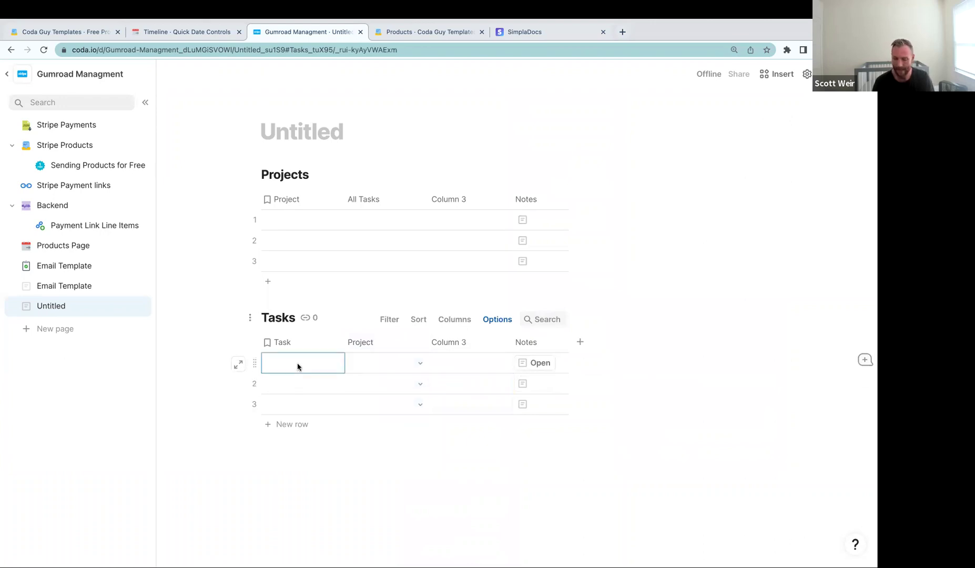
Step: Enter "Build a bike" and "Clean the Kitchen" as the first two projects in the Projects table
left_click(313, 214)
type("Build a bike")
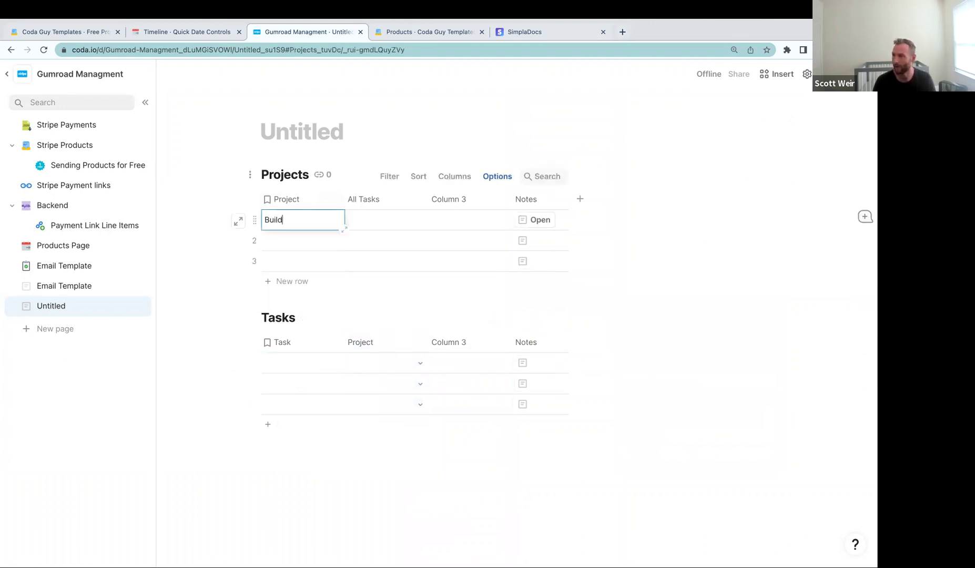
key("Return")
type("Clean the Ktich")
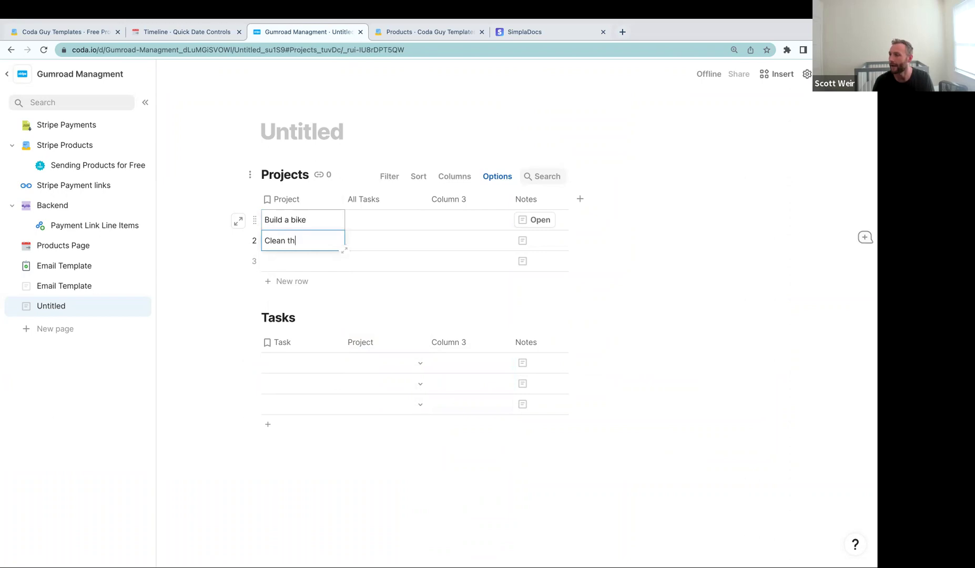
key("BackSpace")
key("BackSpace")
key("BackSpace")
key("BackSpace")
type("itchen")
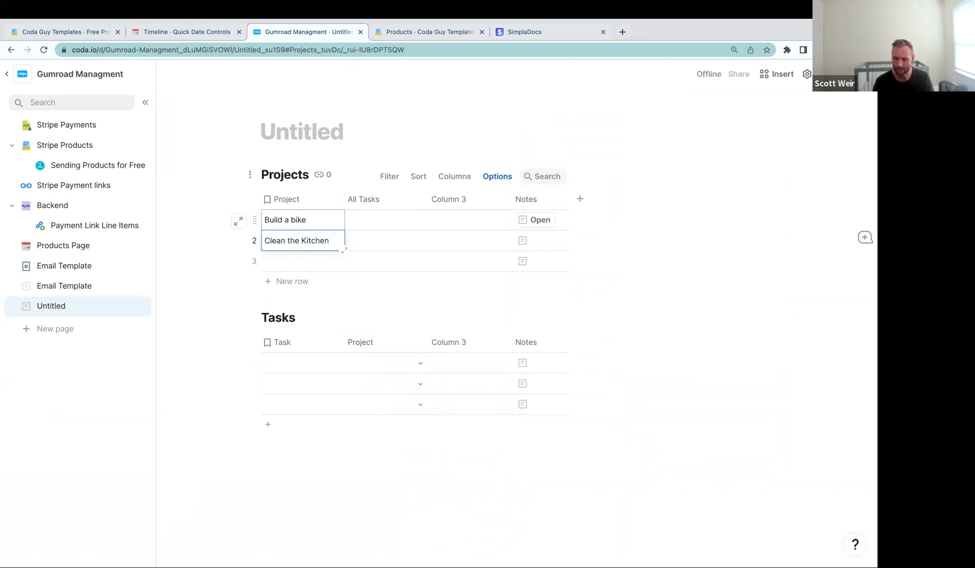
Step: Delete the empty third row from the Projects table
key("ctrl+plus")
left_click(310, 292)
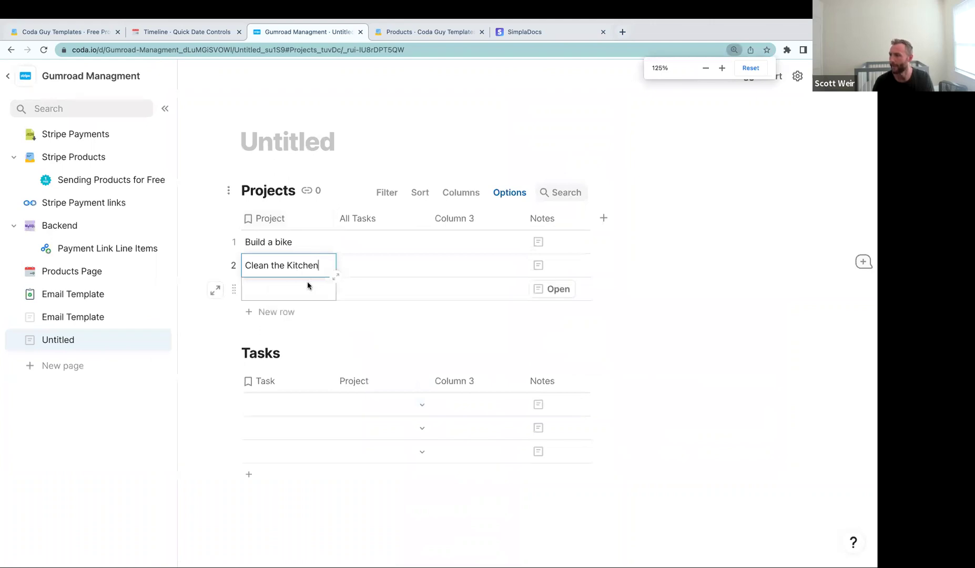
left_click(235, 290)
key("Delete")
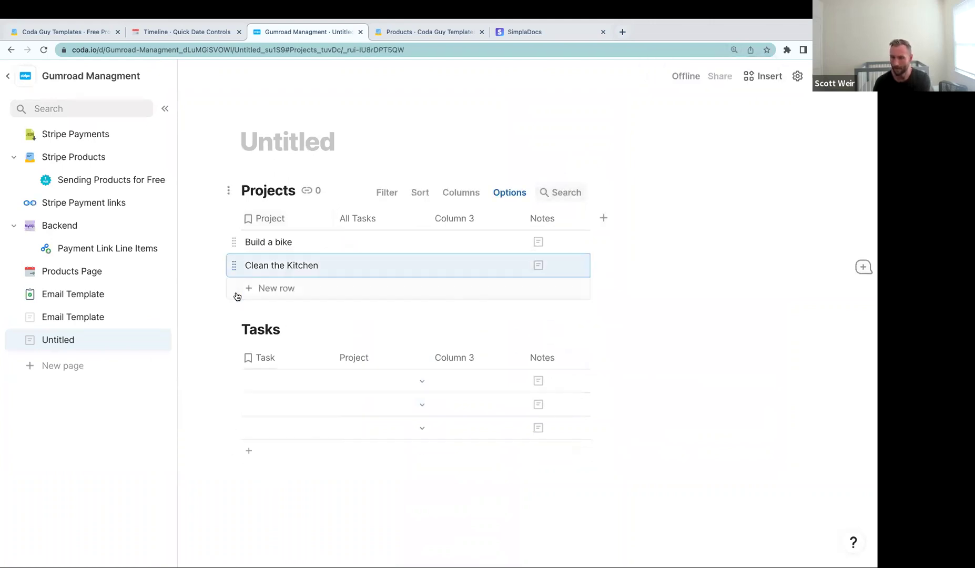
Step: Widen the Task column of the Tasks table and enter "Mop the floors" as the first task
left_click(312, 387)
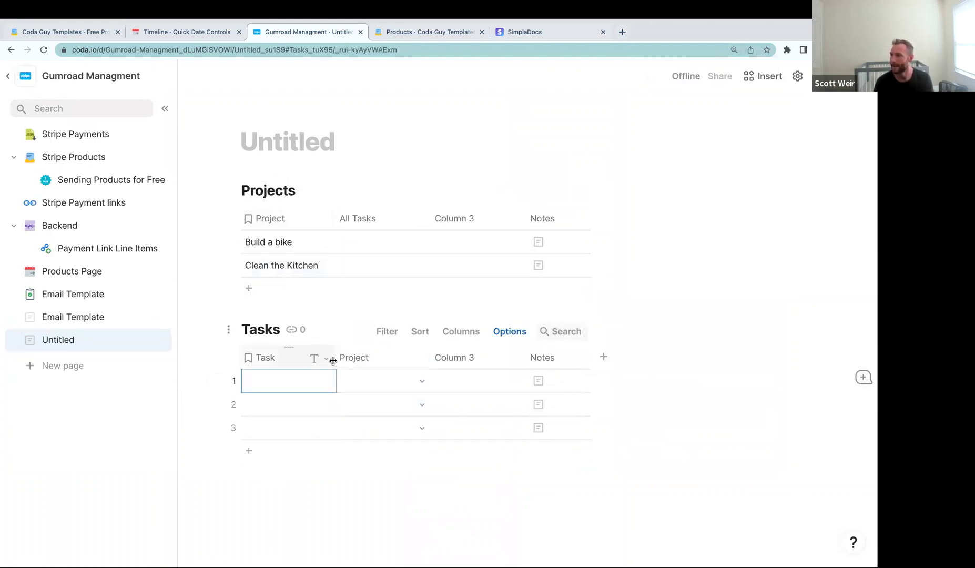
left_click_drag(336, 361, 362, 363)
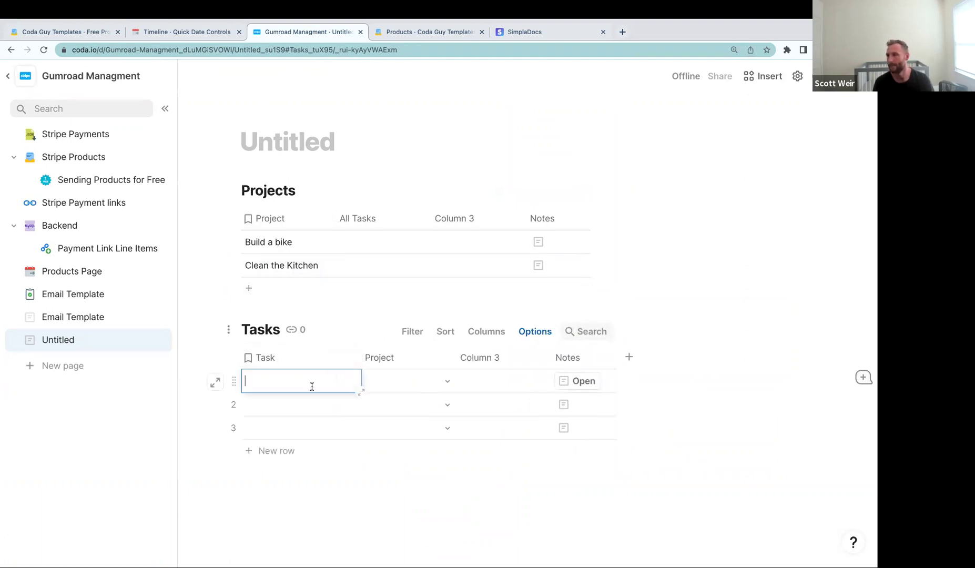
type("Mop the f")
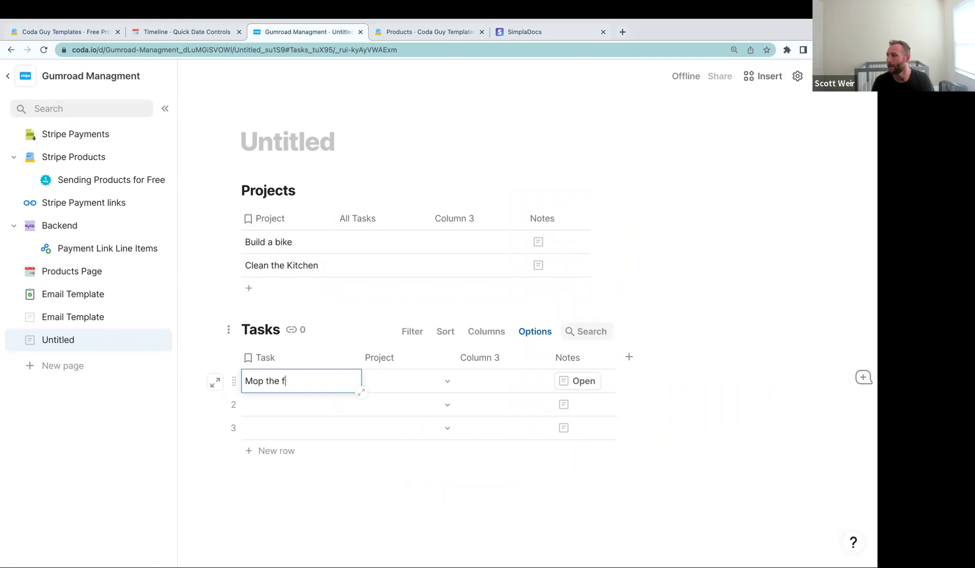
type("loors")
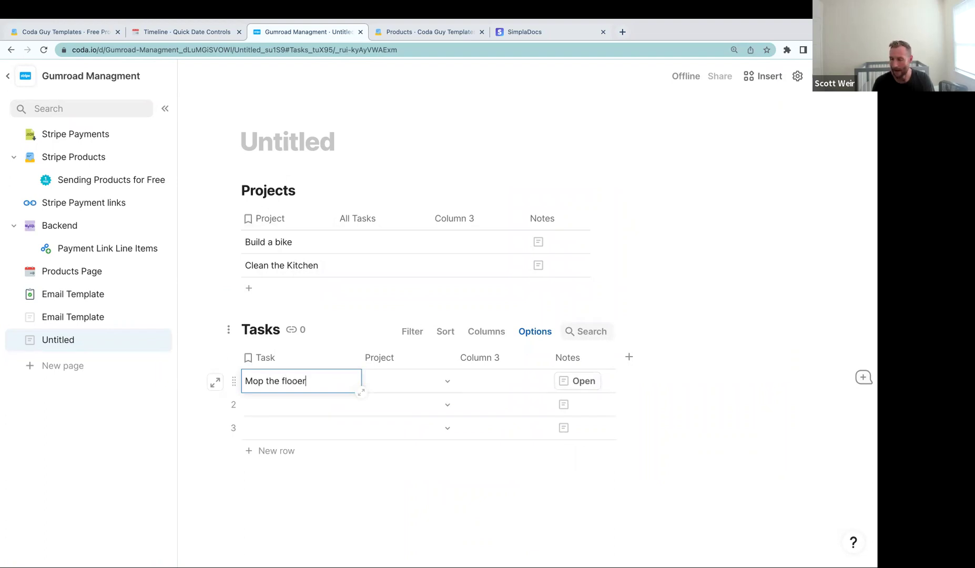
Step: Enter "Get materials" as the second task in the Tasks table
left_click(311, 402)
type("Eat")
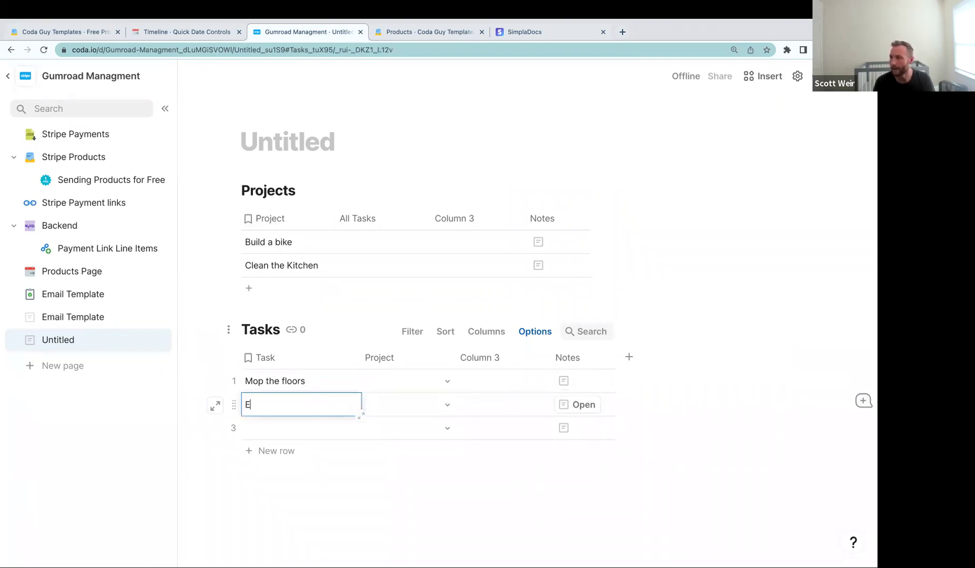
key("BackSpace")
key("BackSpace")
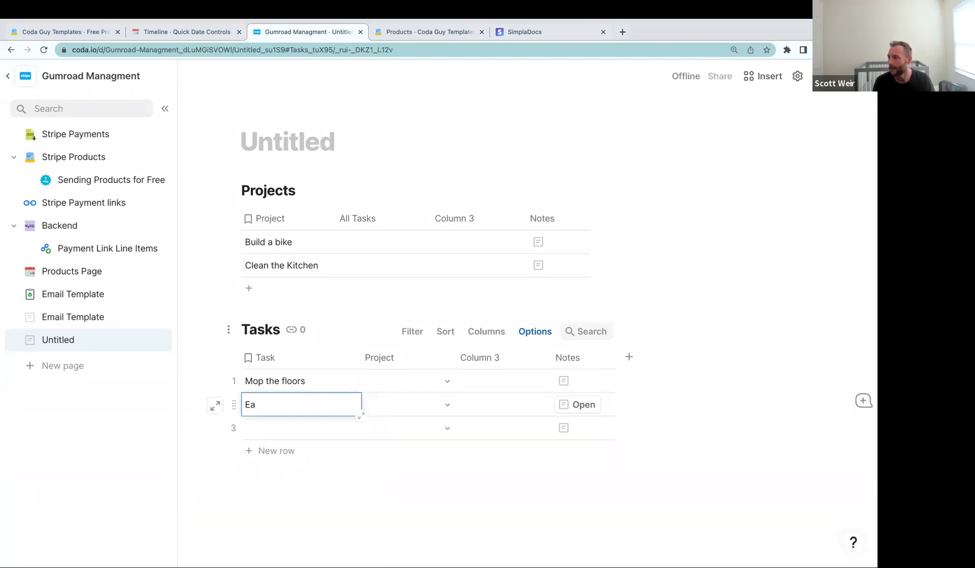
key("BackSpace")
key("BackSpace")
type("Get materials")
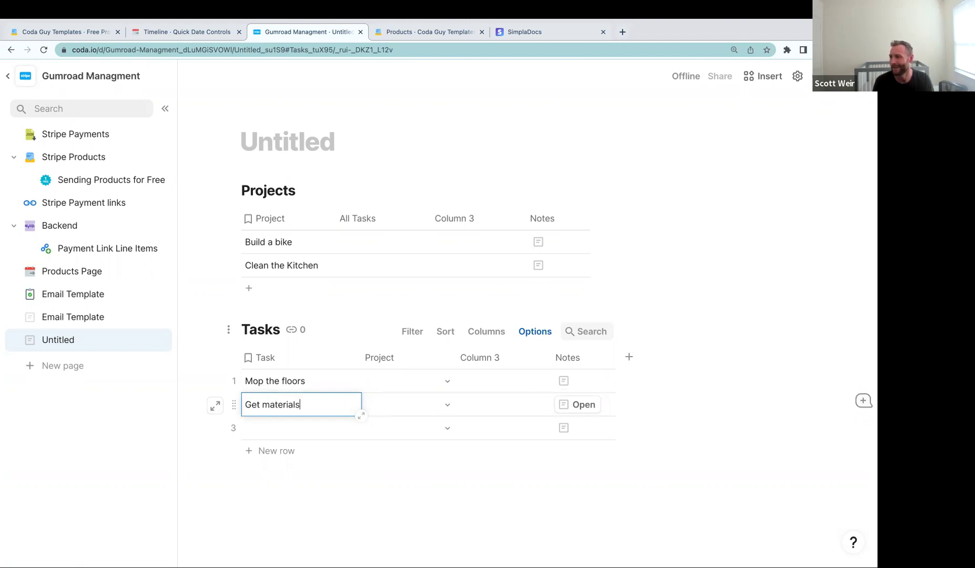
key("Return")
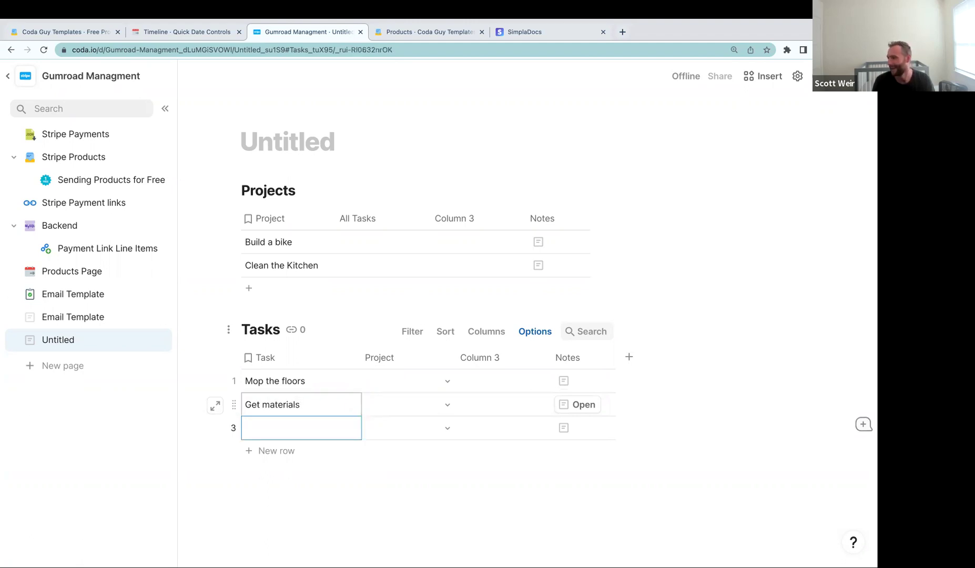
Step: Enter "Get wheels" as the third task in the Tasks table
type("Buy")
key("BackSpace")
key("BackSpace")
key("BackSpace")
key("BackSpace")
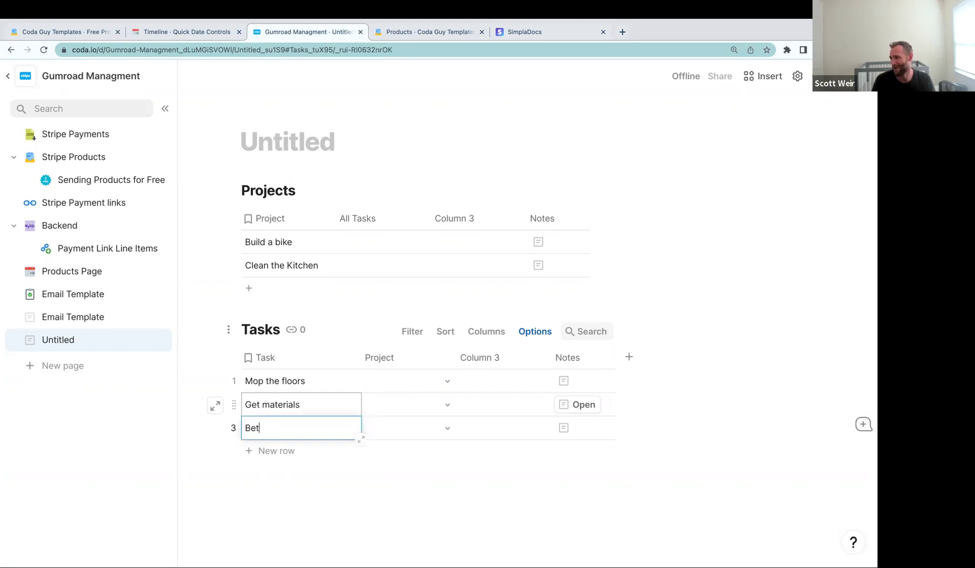
type("Get wheel")
key("BackSpace")
type("ls")
Step: Assign "Mop the floors" to the Clean the Kitchen project, and "Get materials" and "Get wheels" to Build a bike
left_click(447, 382)
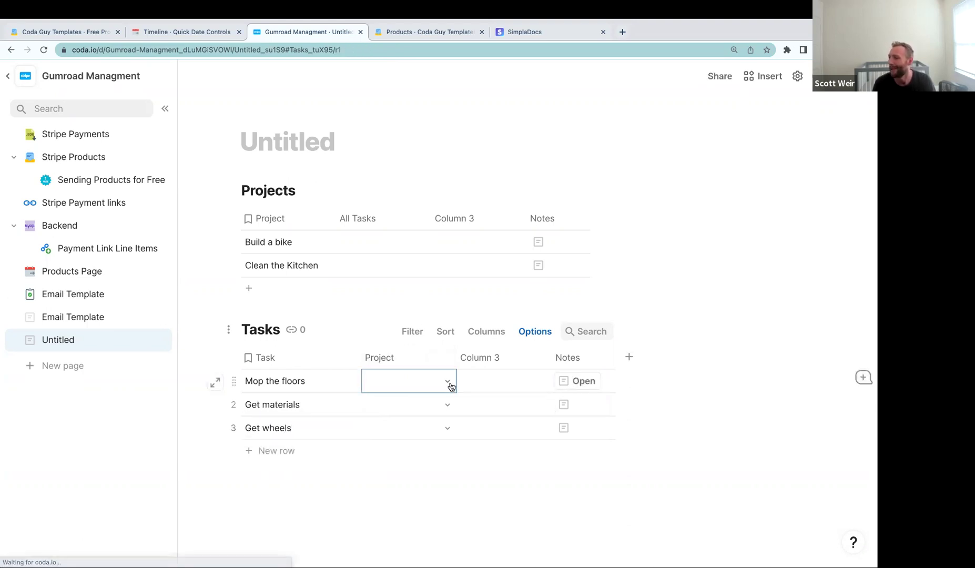
left_click(447, 382)
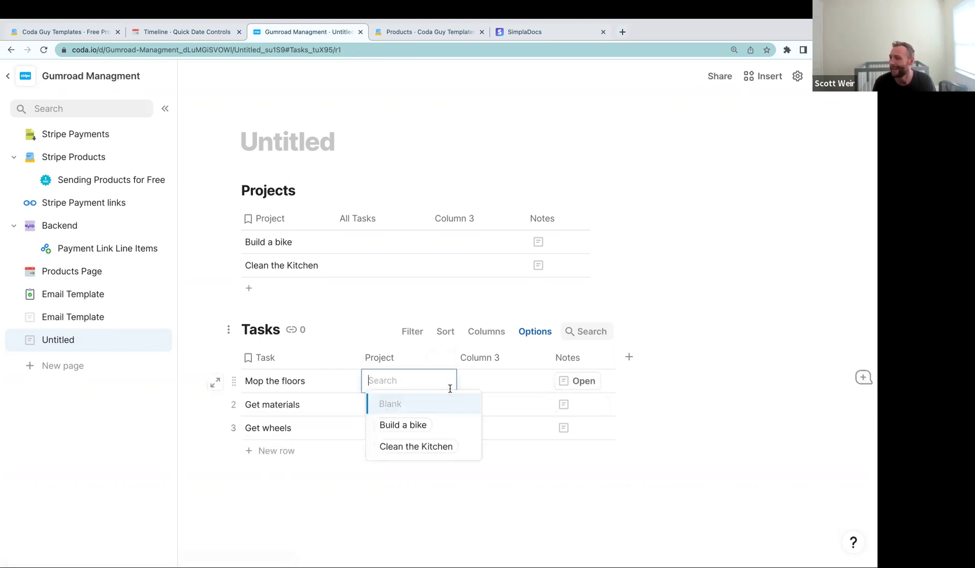
left_click(462, 452)
left_click(446, 417)
left_click(446, 417)
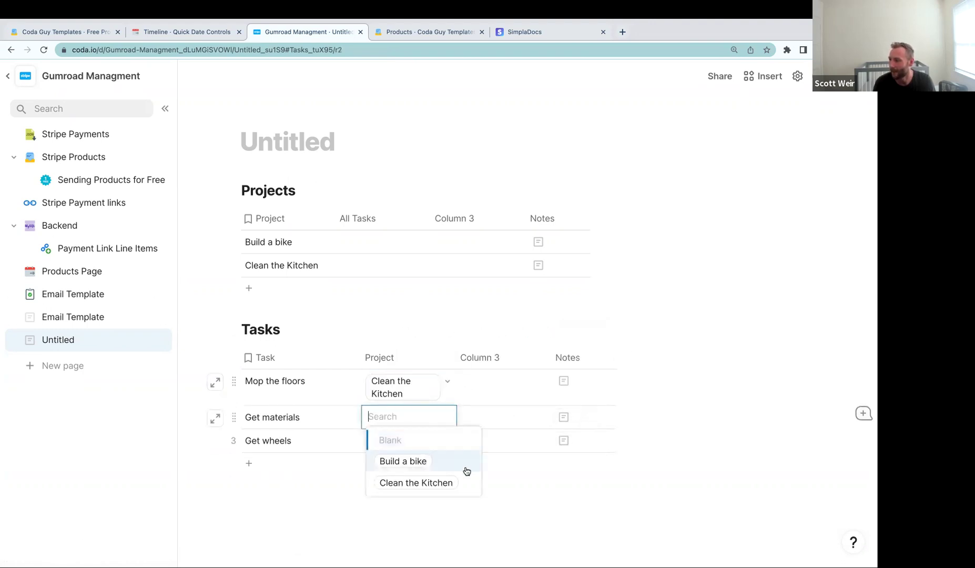
left_click(464, 463)
left_click(446, 442)
left_click(447, 442)
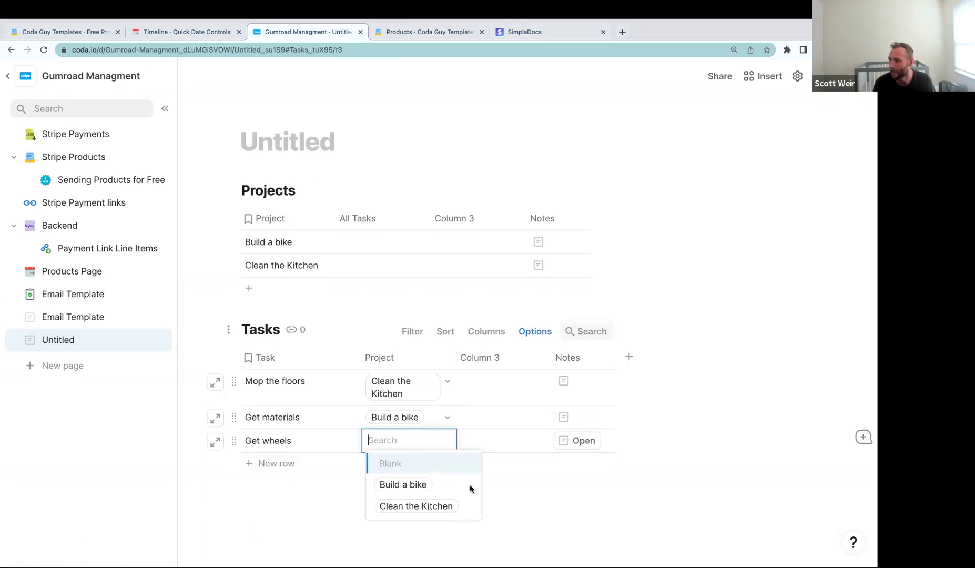
left_click(462, 484)
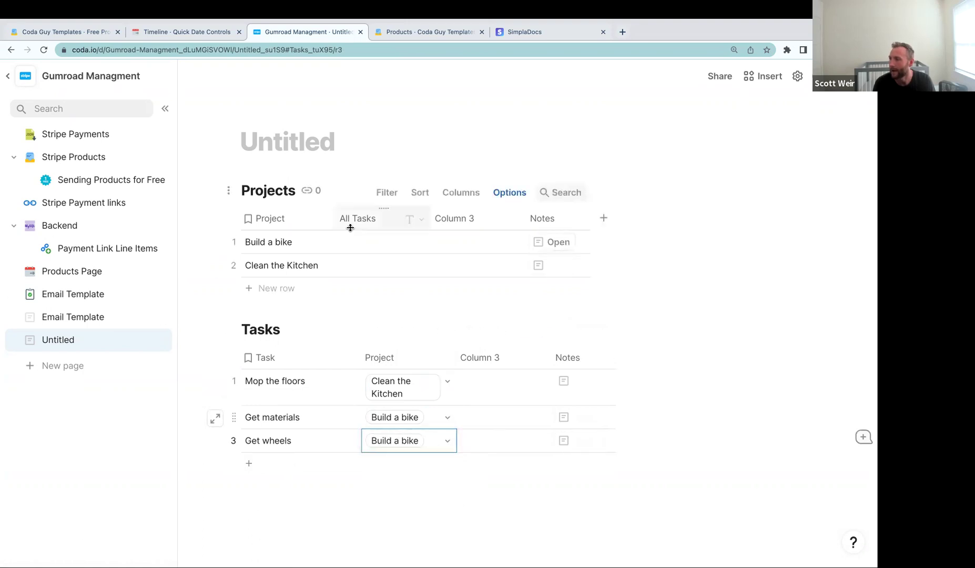
Step: Give the All Tasks column of the Projects table the formula Tasks.Filter(Project=thisRow)
left_click(368, 224)
key("equal")
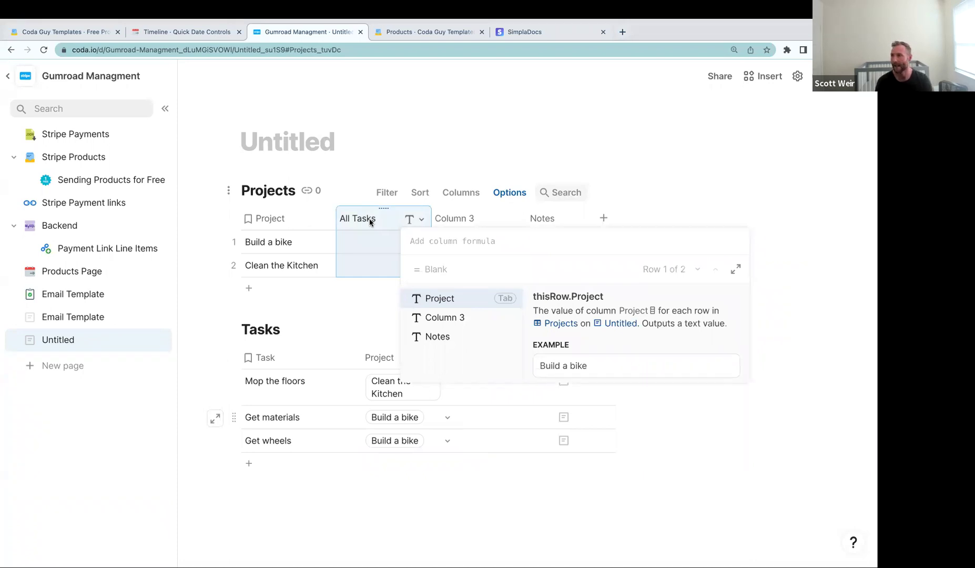
type("Tasks.Filter(")
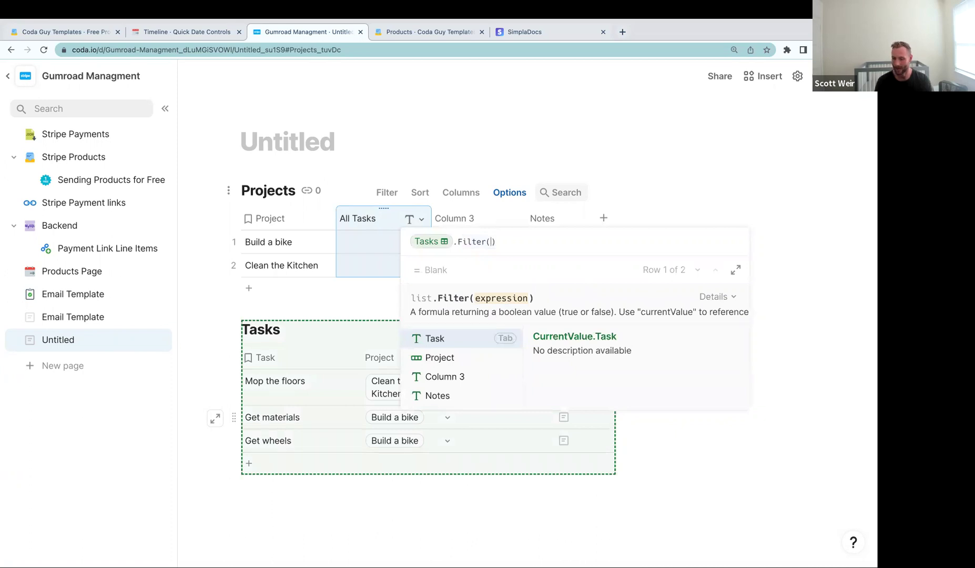
type("Project=thisRow")
key("Return")
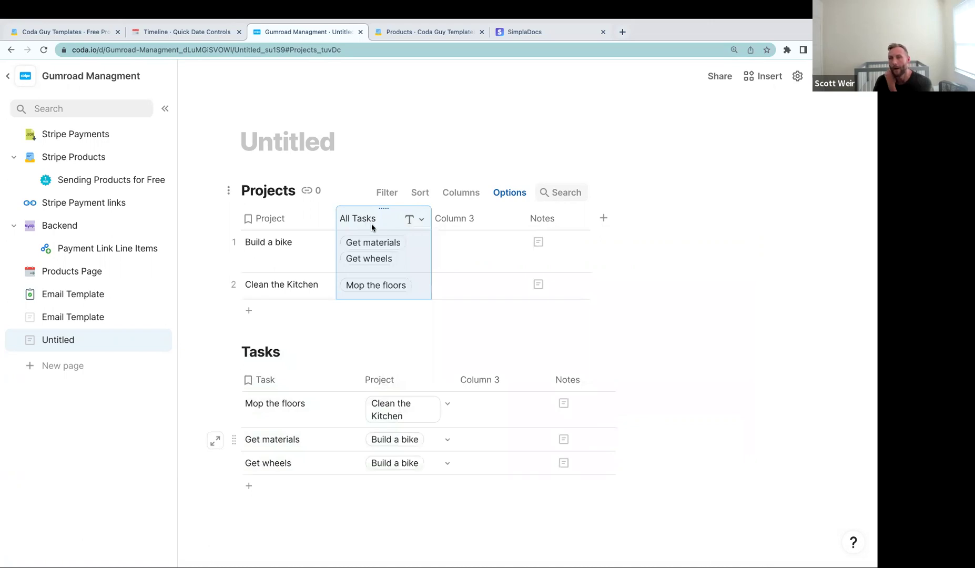
Step: Add a fourth row without a task name to the Tasks table and assign it to Build a bike
left_click(267, 485)
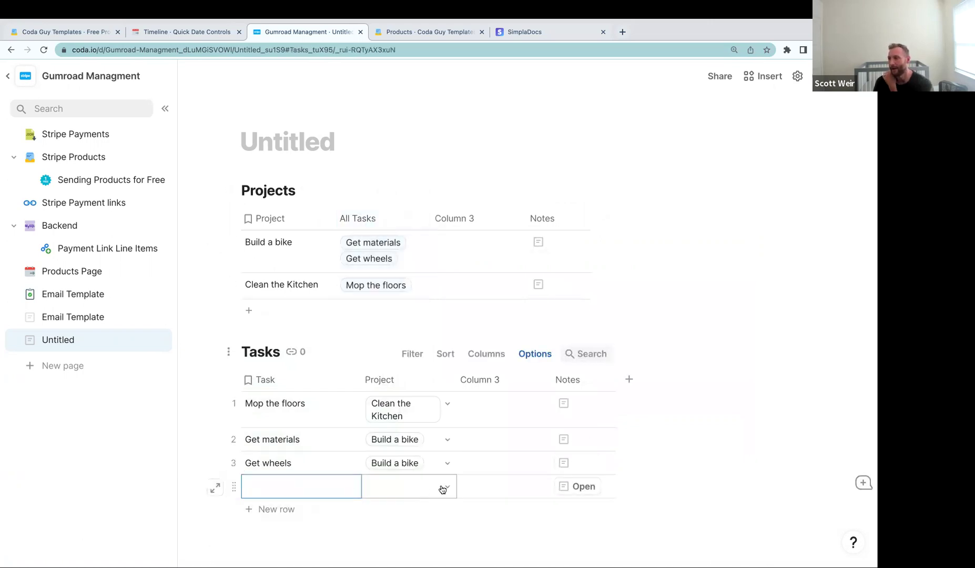
left_click(443, 486)
left_click(452, 530)
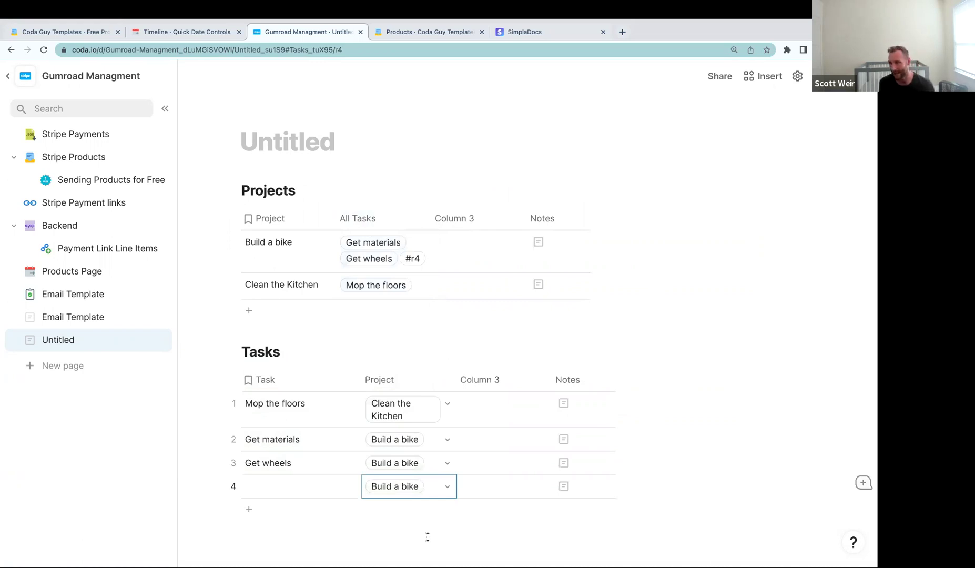
Step: Extend the All Tasks filter formula with a second condition: and Task.StartsWith("G")
left_click(478, 285)
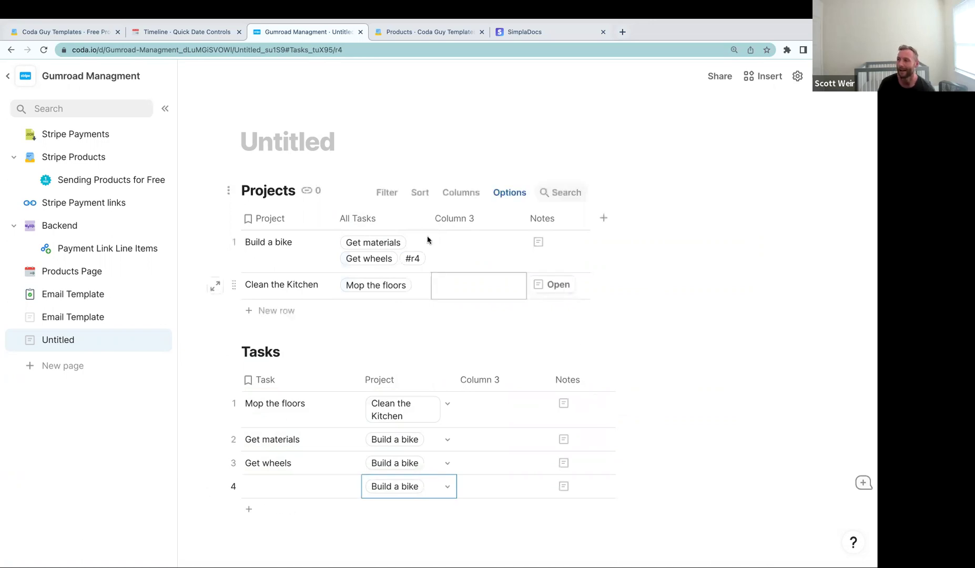
left_click(453, 218)
left_click(356, 218)
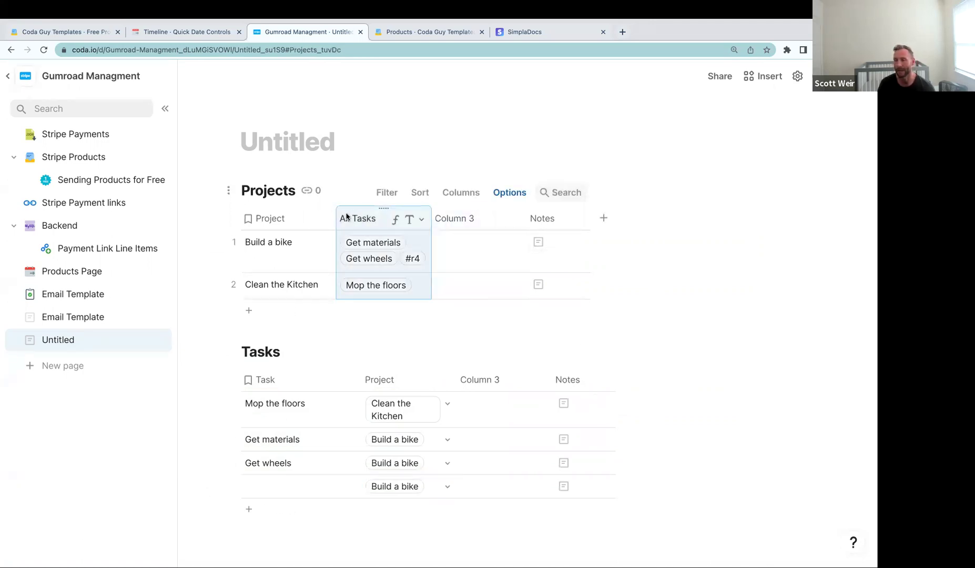
left_click(341, 434)
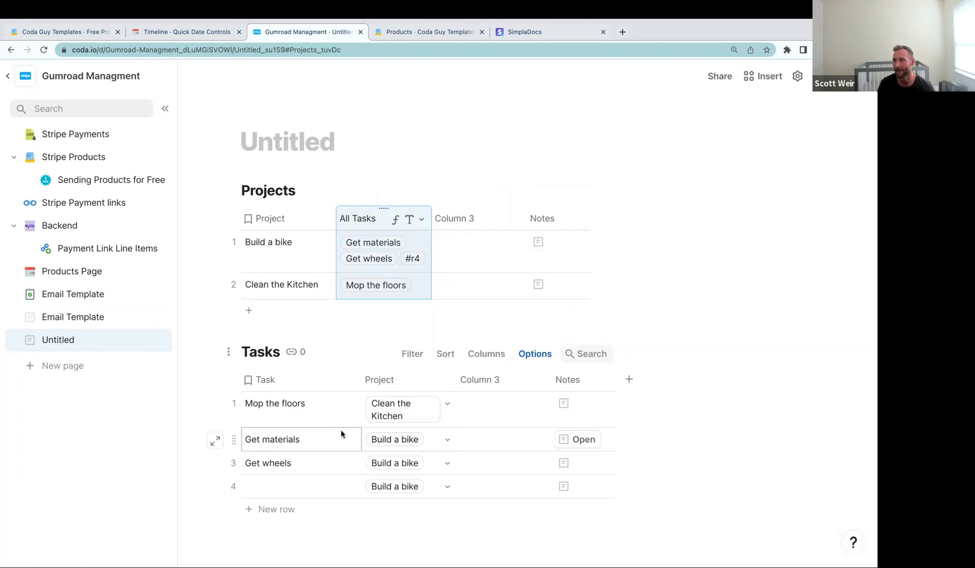
left_click(282, 256)
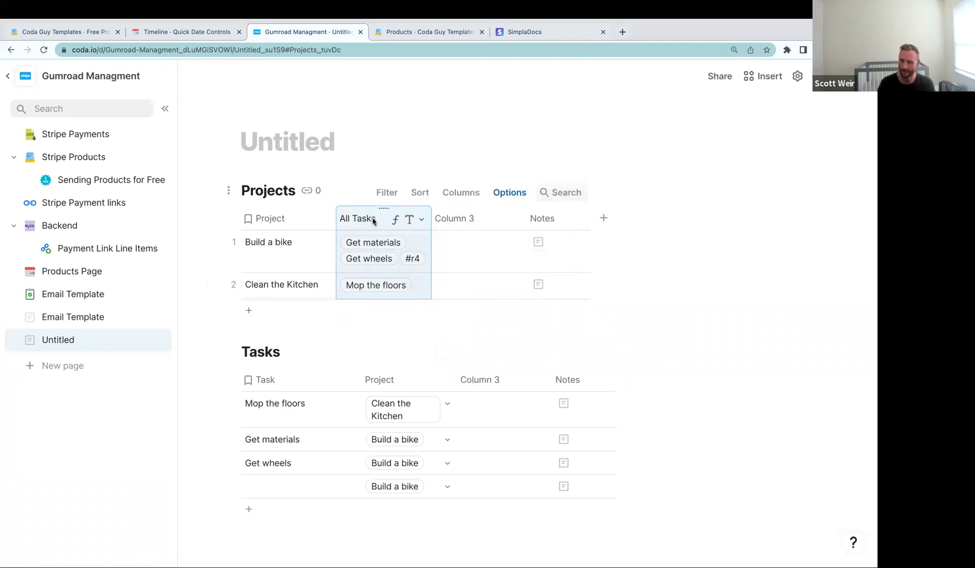
mouse_move(373, 221)
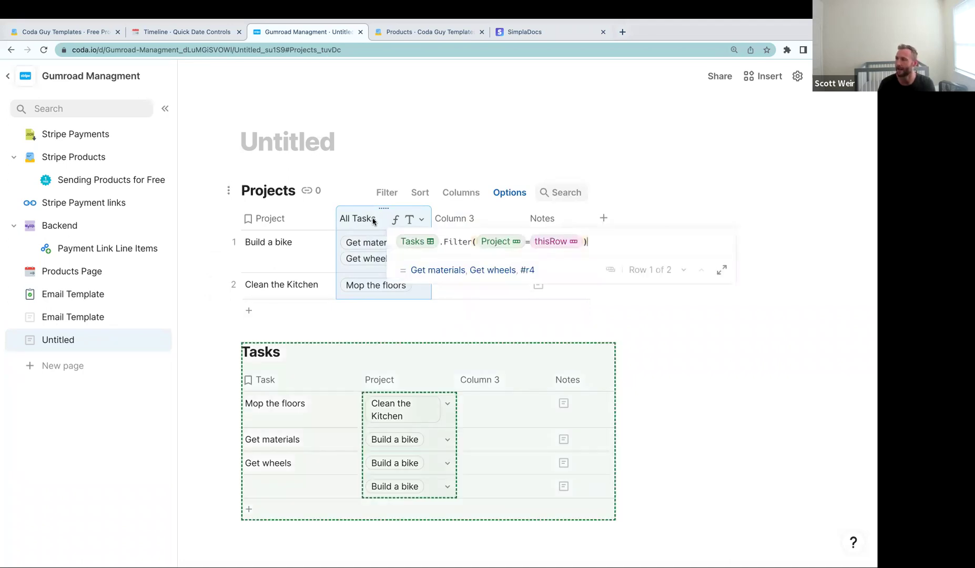
left_click(582, 241)
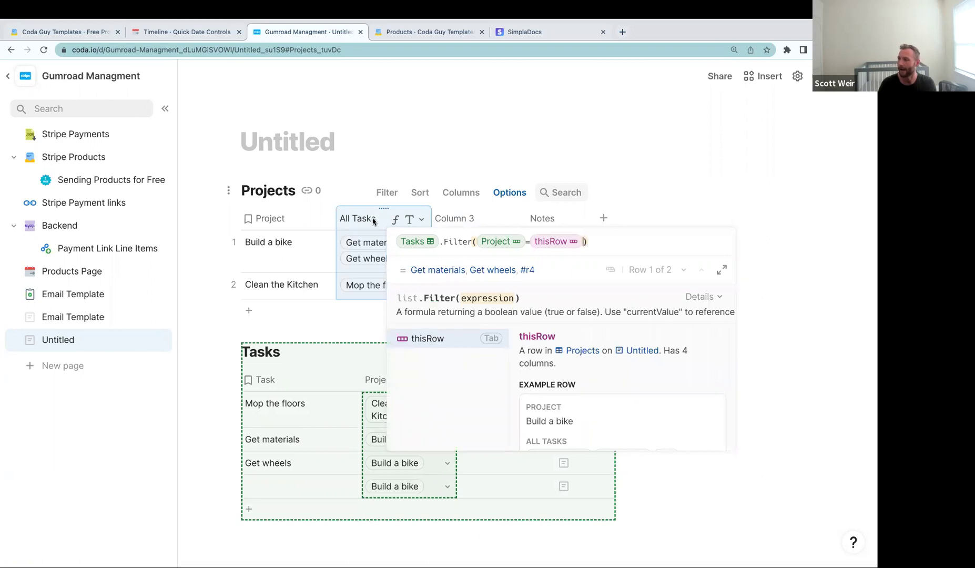
type("and Task")
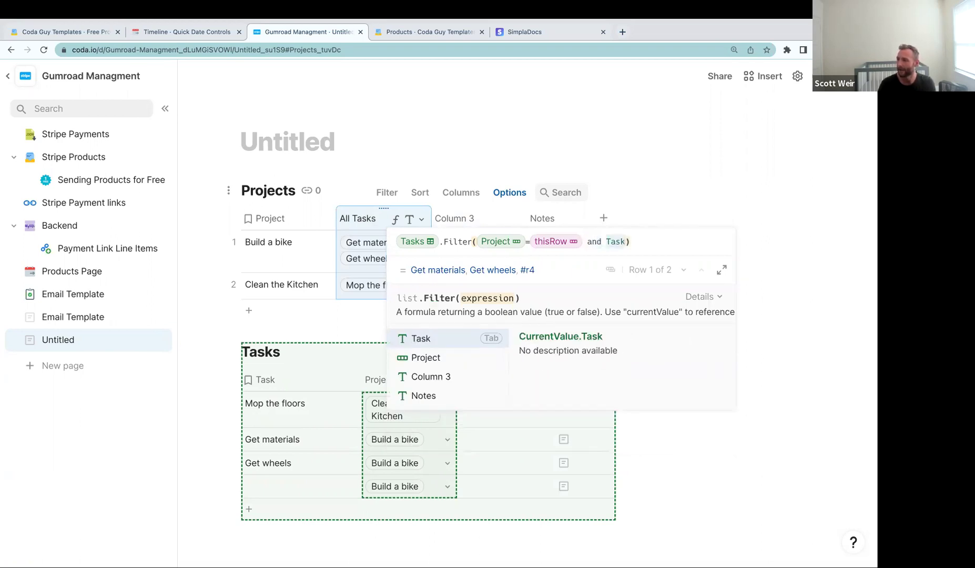
type(".StartsWith(")
key("Tab")
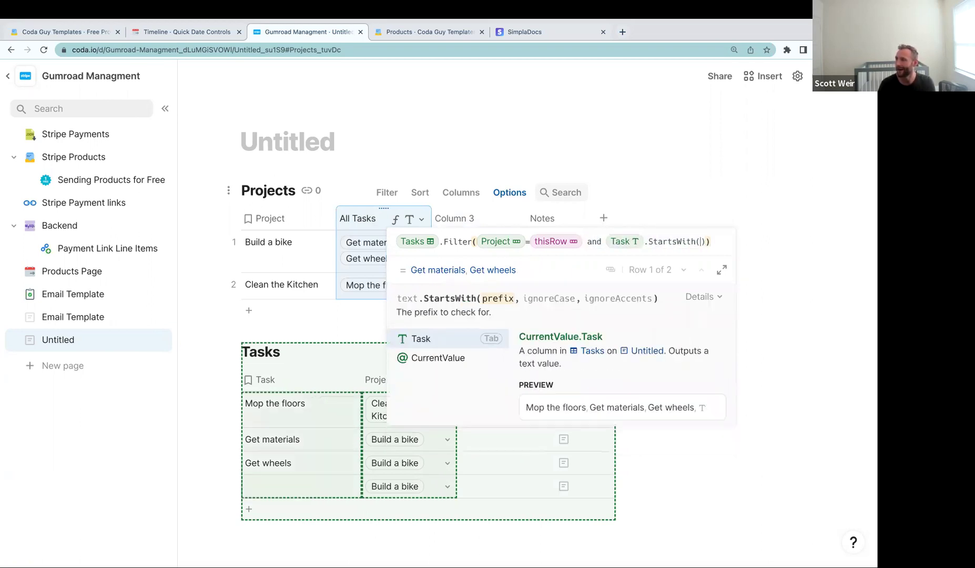
type("\"G")
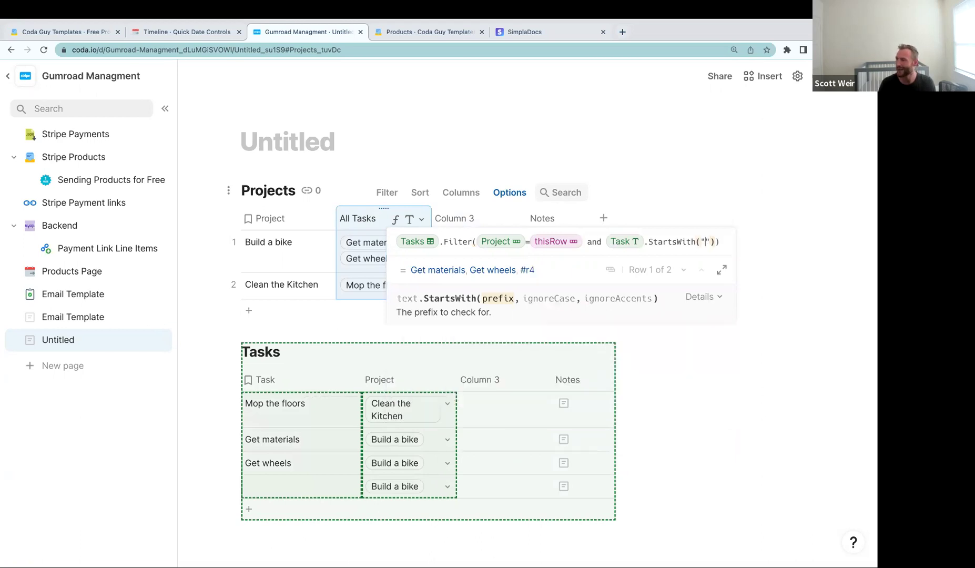
key("Return")
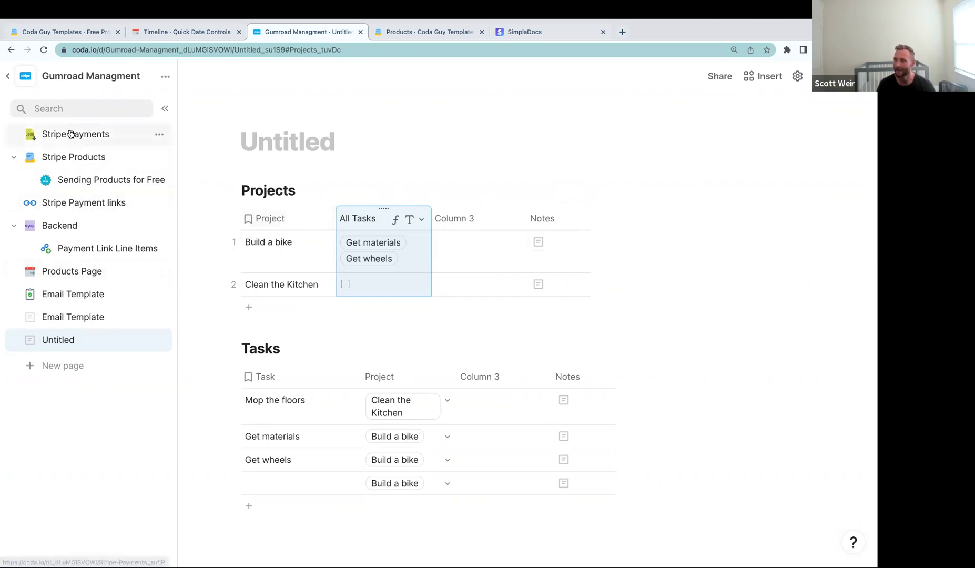
Step: Close the Timeline - Quick Date Controls browser page
left_click(238, 33)
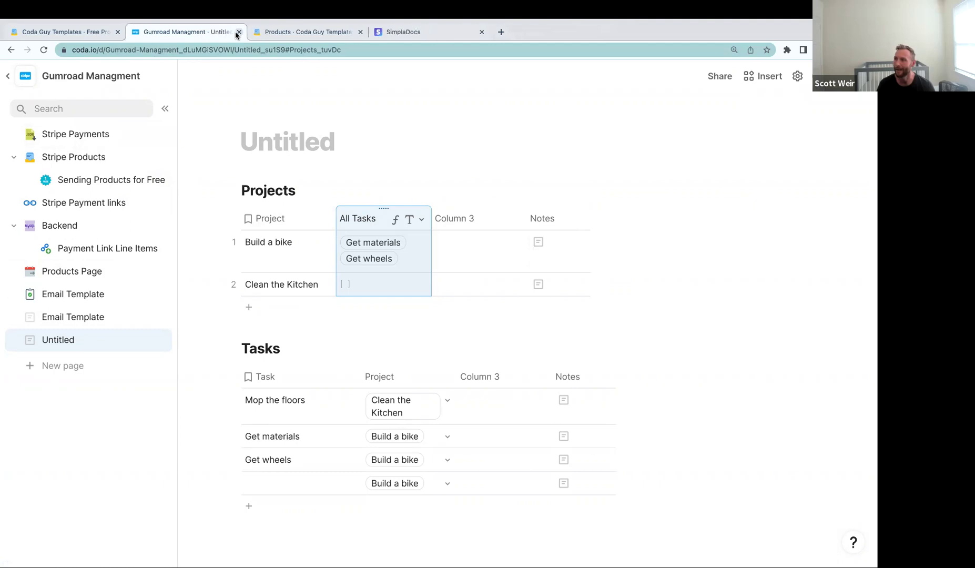
Step: Close the Products and SimplaDocs browser pages and open the Stripe Payments page of the doc
left_click(360, 32)
left_click(317, 32)
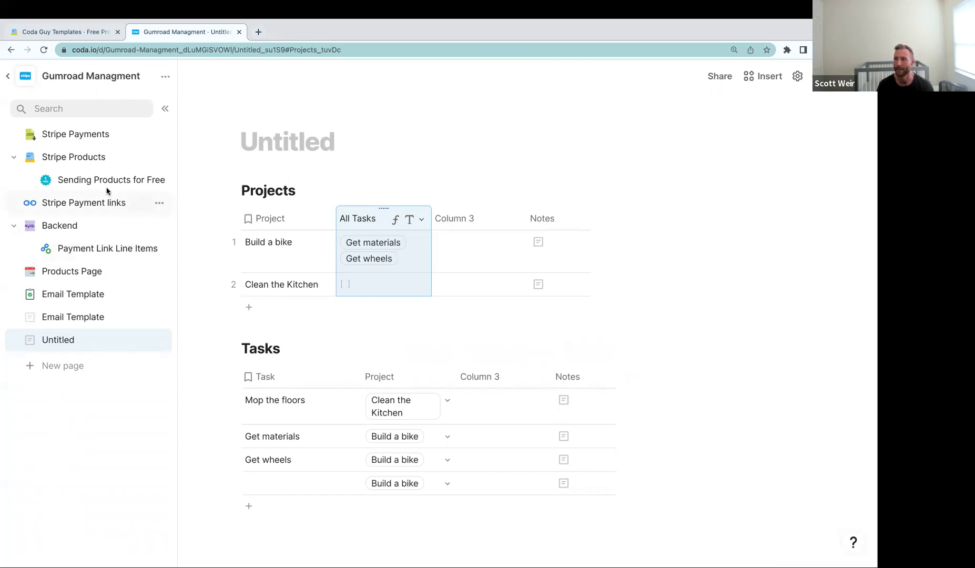
left_click(75, 136)
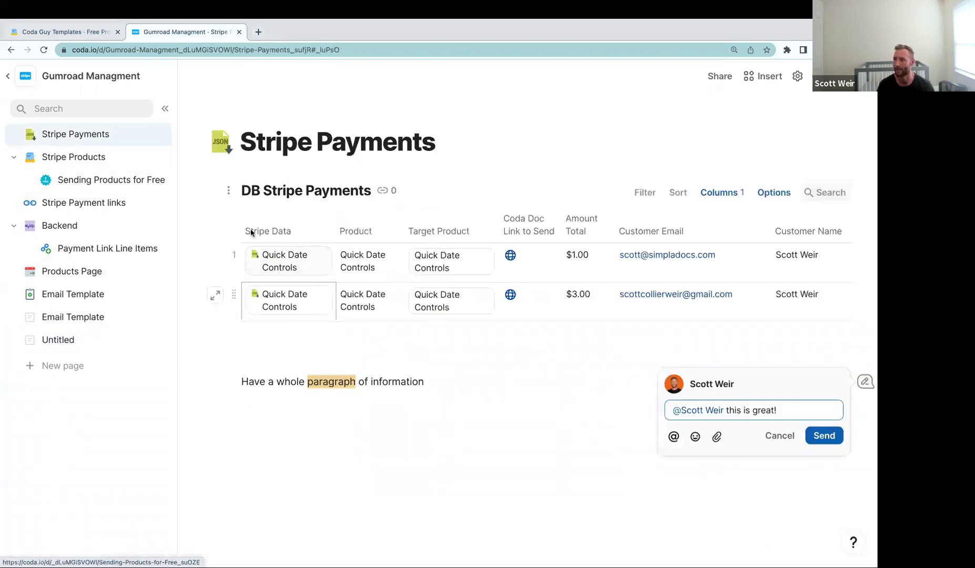
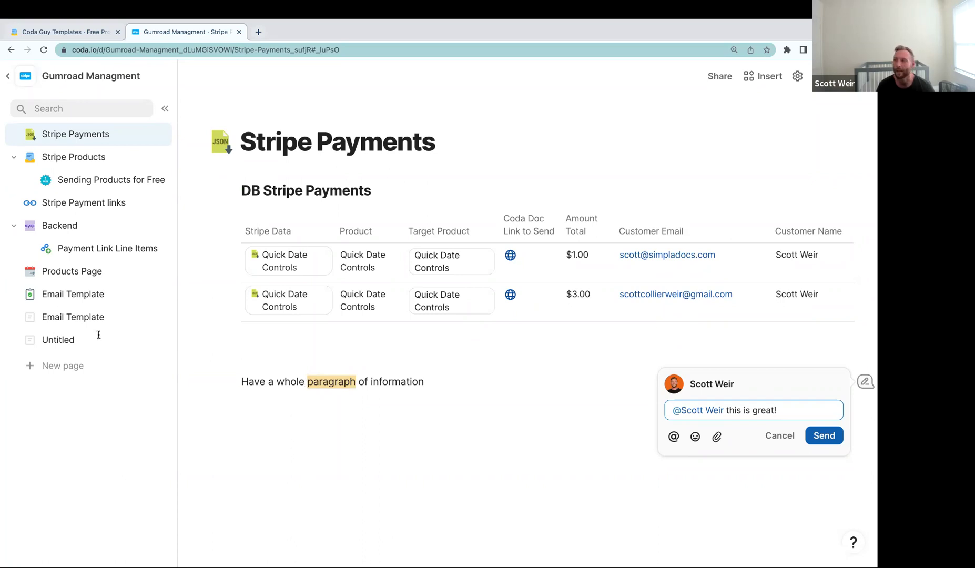
Step: Add a new page and start a table there, reviewing the existing tables it can connect to
left_click(77, 367)
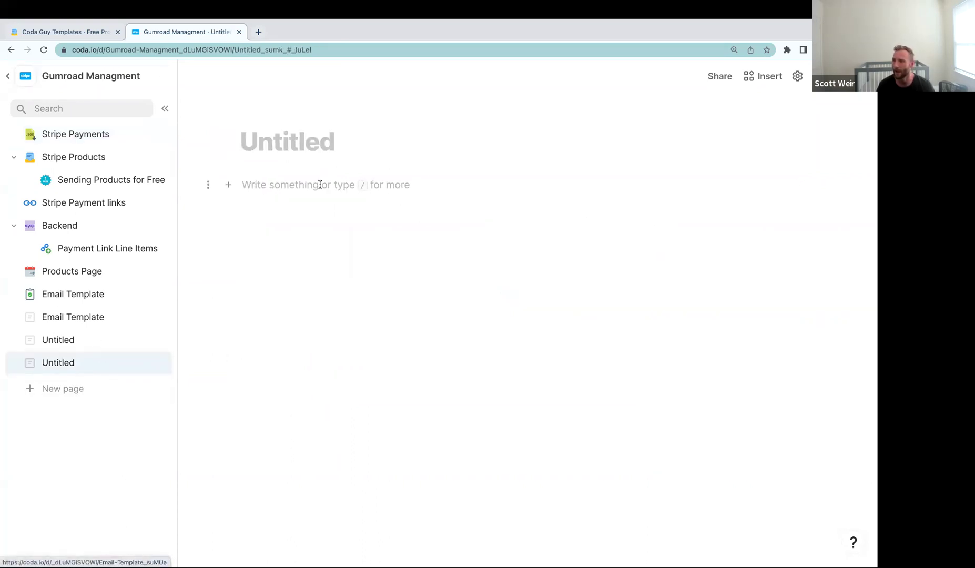
type("/")
key("BackSpace")
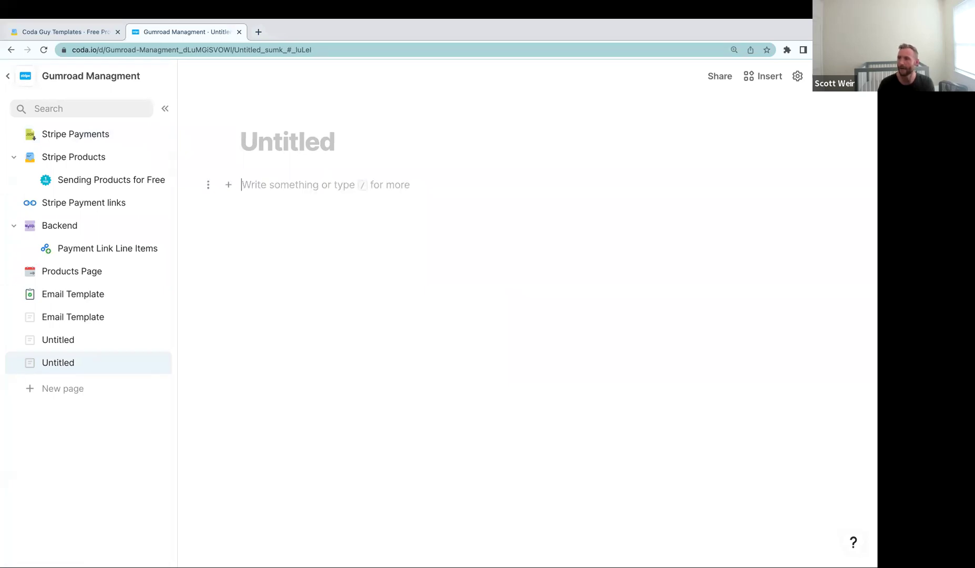
type("/tab")
key("Return")
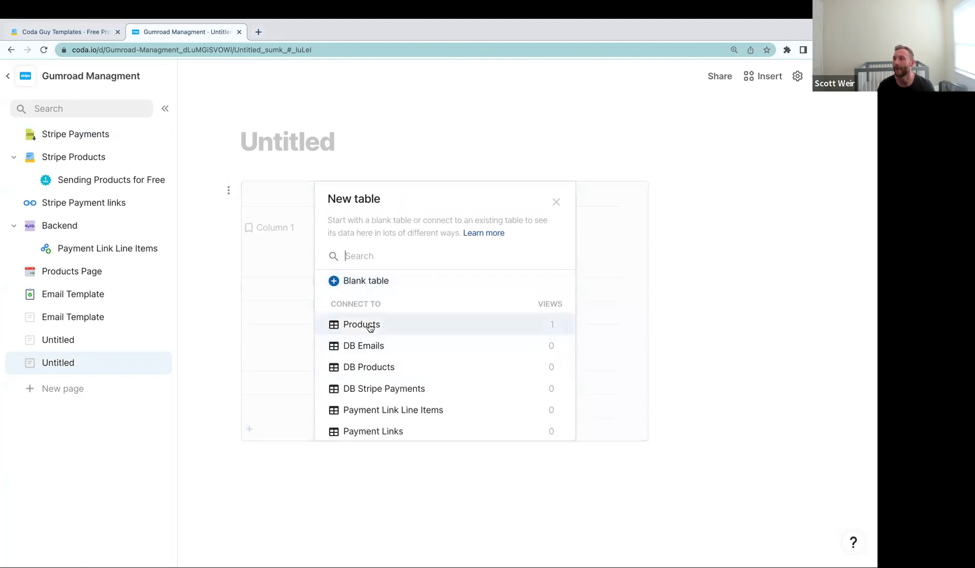
scroll(369, 378, "down", 2)
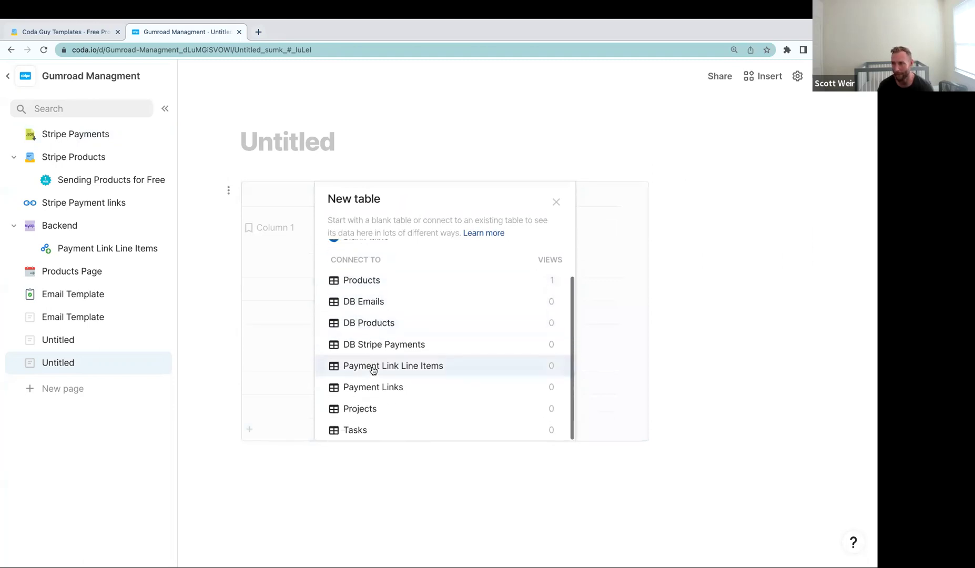
scroll(365, 378, "up", 2)
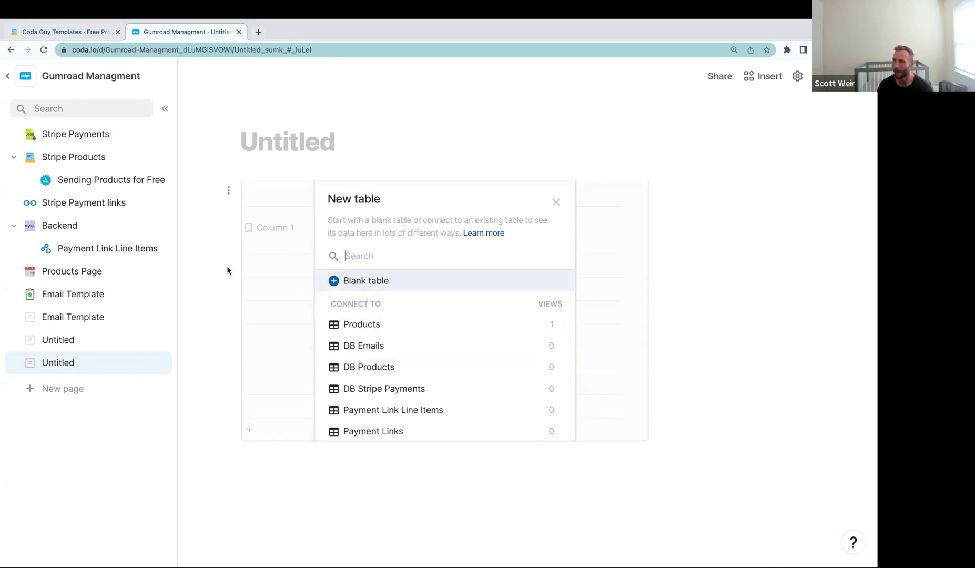
Step: Copy the DB Stripe Payments table from the Stripe Payments page into the new untitled page as a view
left_click(69, 137)
left_click(229, 195)
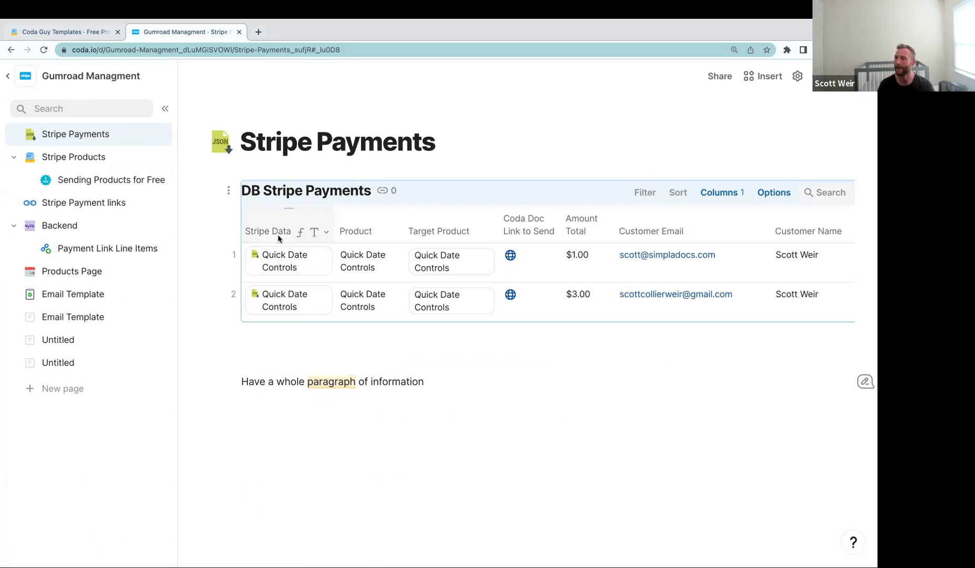
left_click(57, 362)
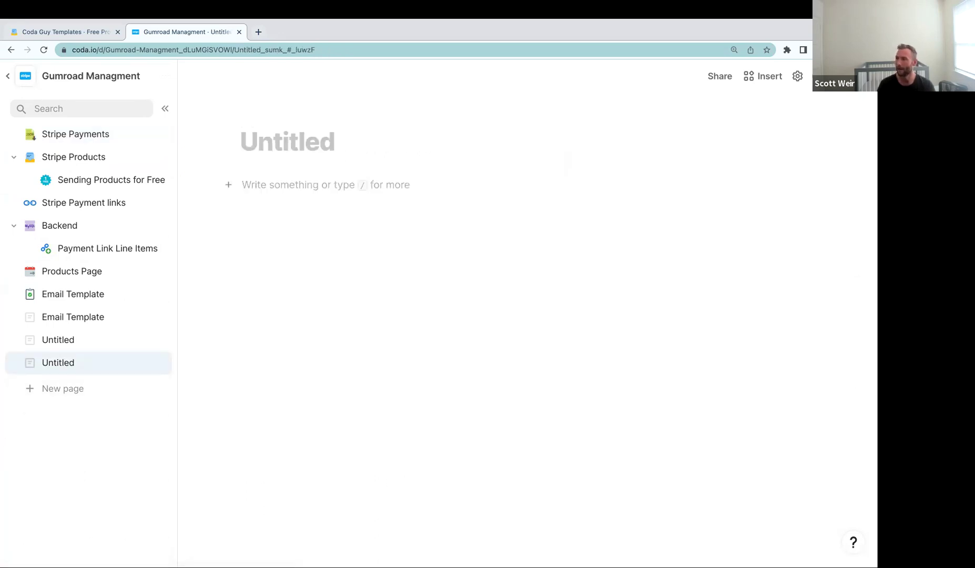
key("super+v")
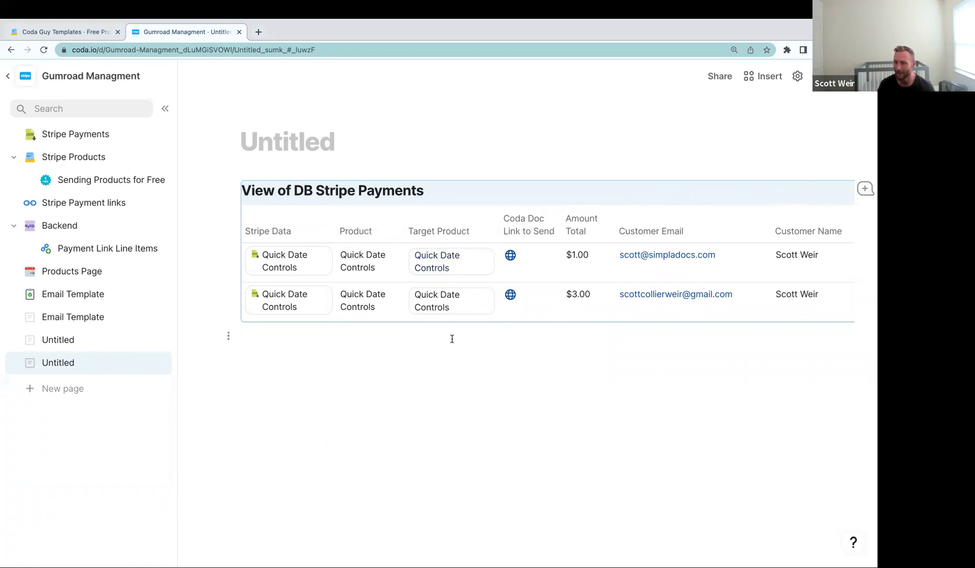
left_click(335, 344)
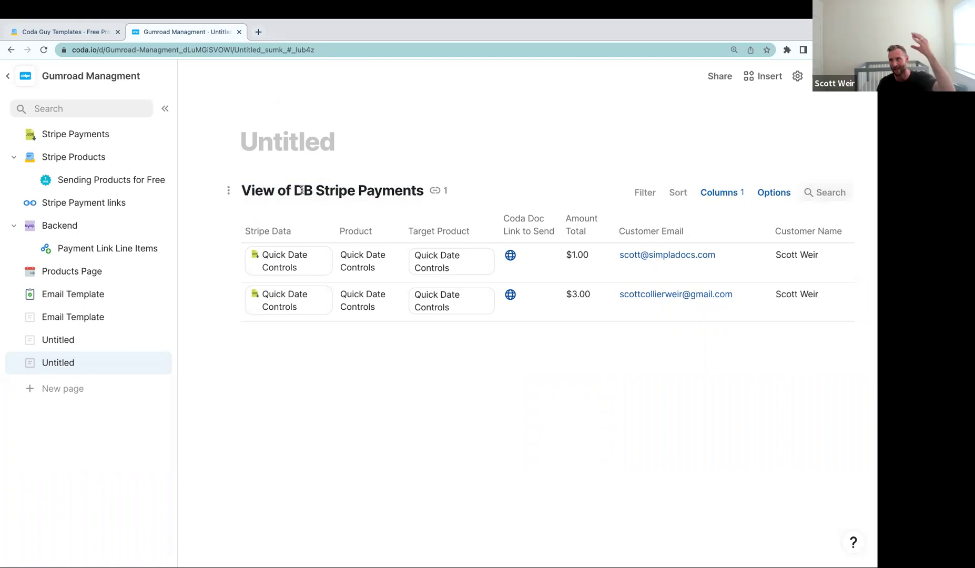
Step: Preview the Stripe Data details of the second row in the view of DB Stripe Payments
left_click(314, 301)
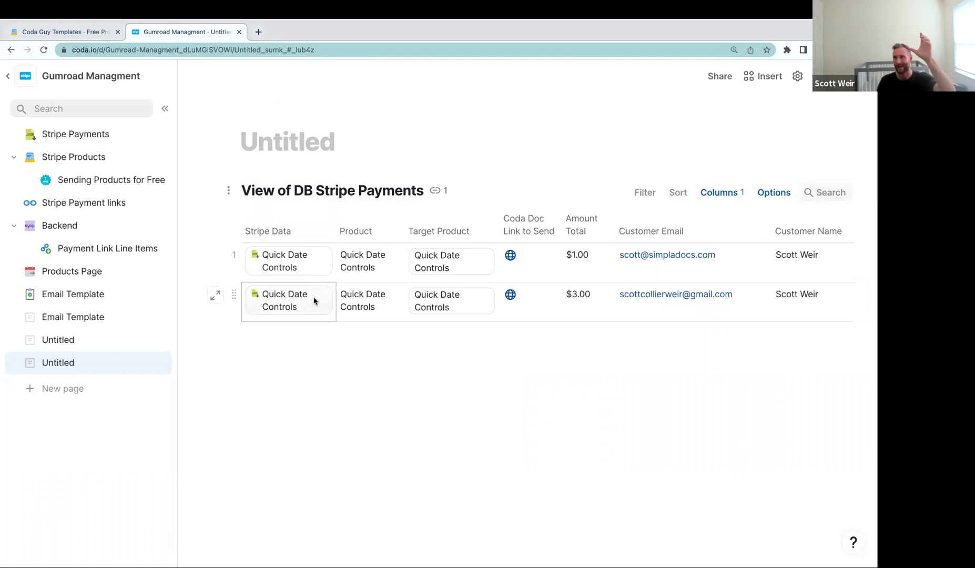
mouse_move(314, 301)
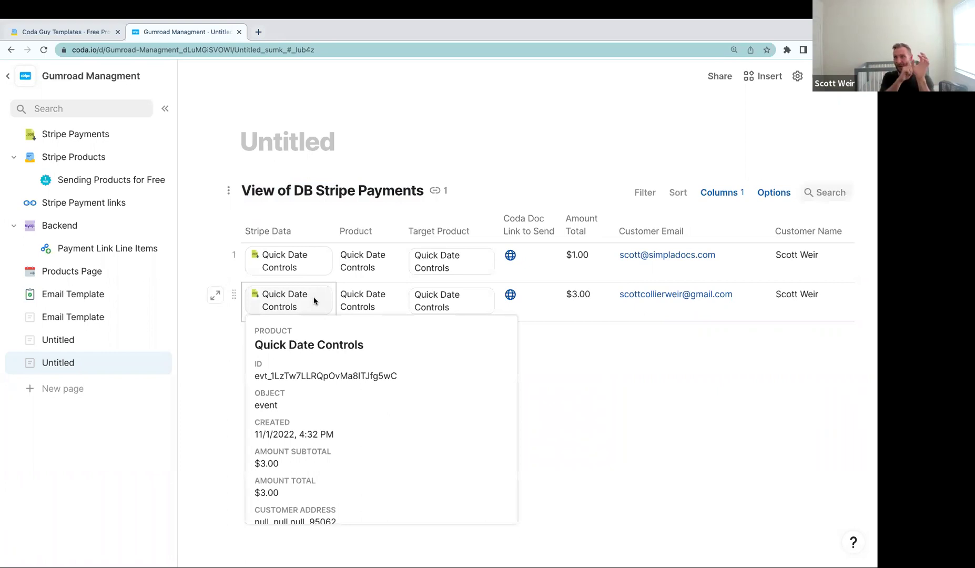
left_click(459, 420)
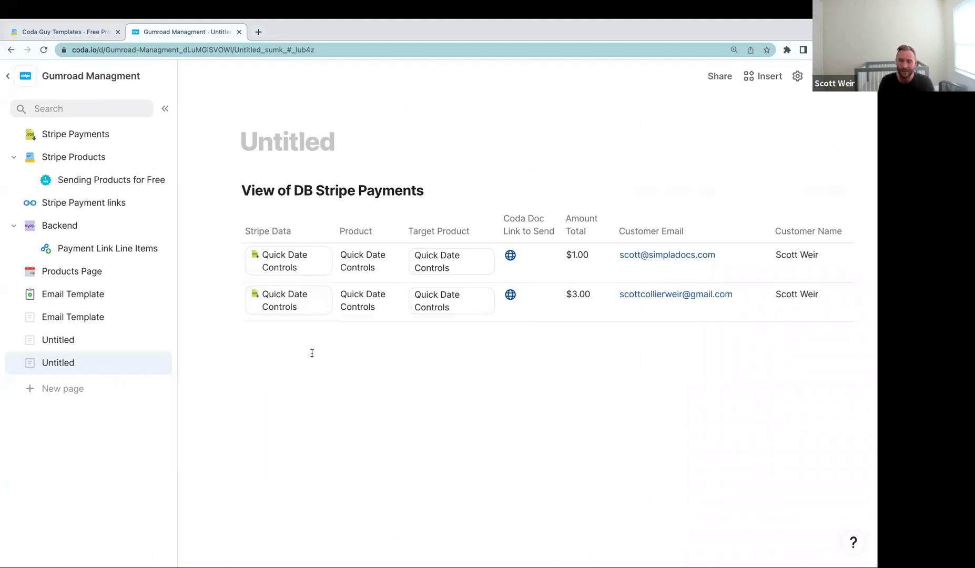
Step: Insert a blank table below the view and title it See These
type("/ta")
key("Return")
key("Return")
type("See These")
Step: Fill the Name column of the See These table with 1, 2, 4, 6, 8 and 9
left_click(299, 403)
type("1")
key("Return")
type("2")
key("Return")
type("3")
key("Return")
type("4")
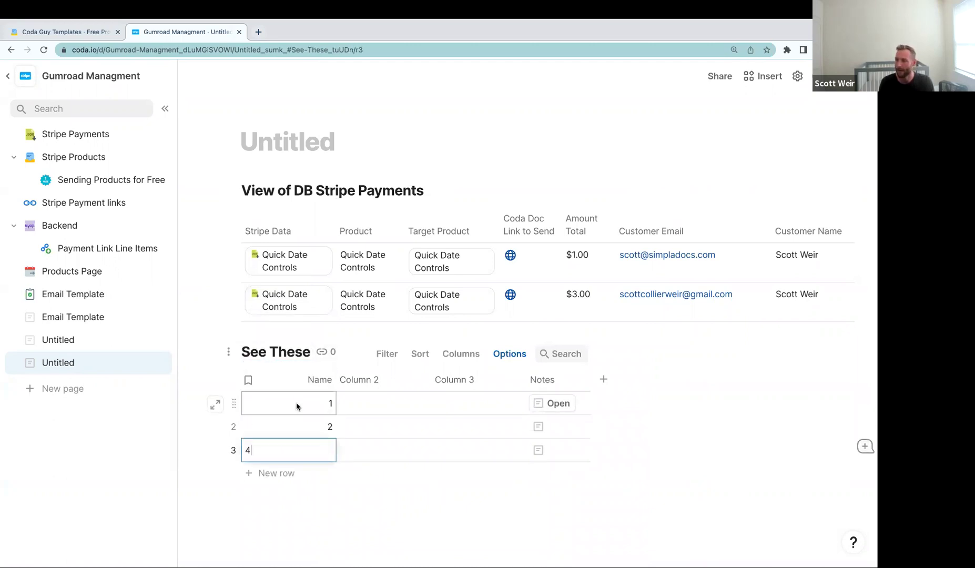
key("Return")
type("6")
key("Return")
type("8")
key("Return")
type("9")
left_click(684, 372)
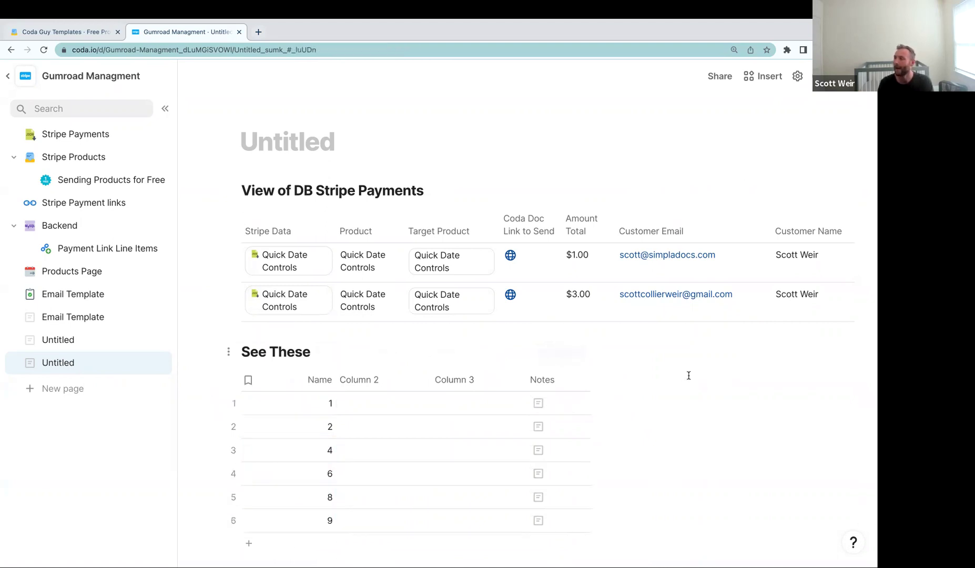
Step: Add a column named Nunmber at the end of the DB Stripe Payments view and enter 1 and 5 in its rows
scroll(666, 319, "right", 5)
scroll(765, 272, "right", 4)
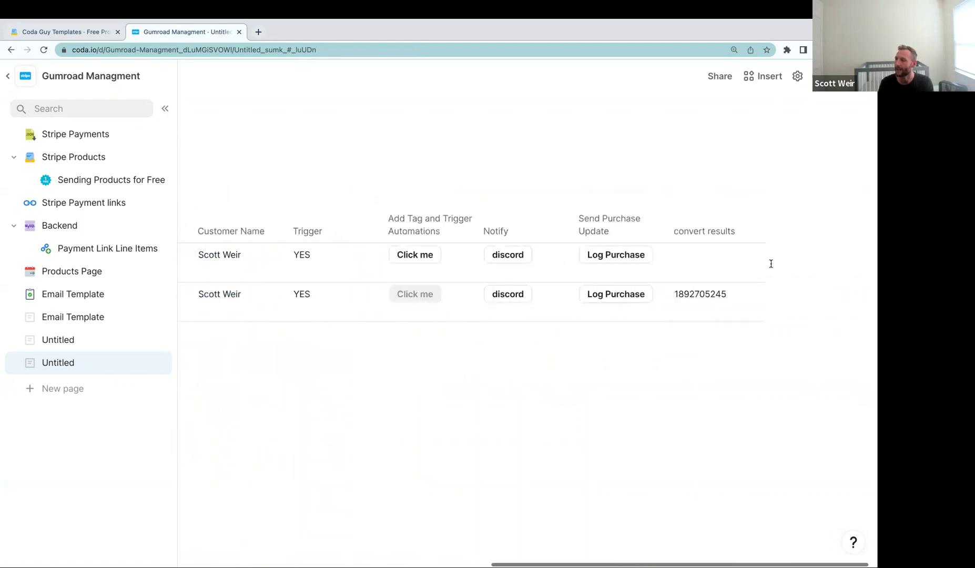
left_click(777, 232)
key("Escape")
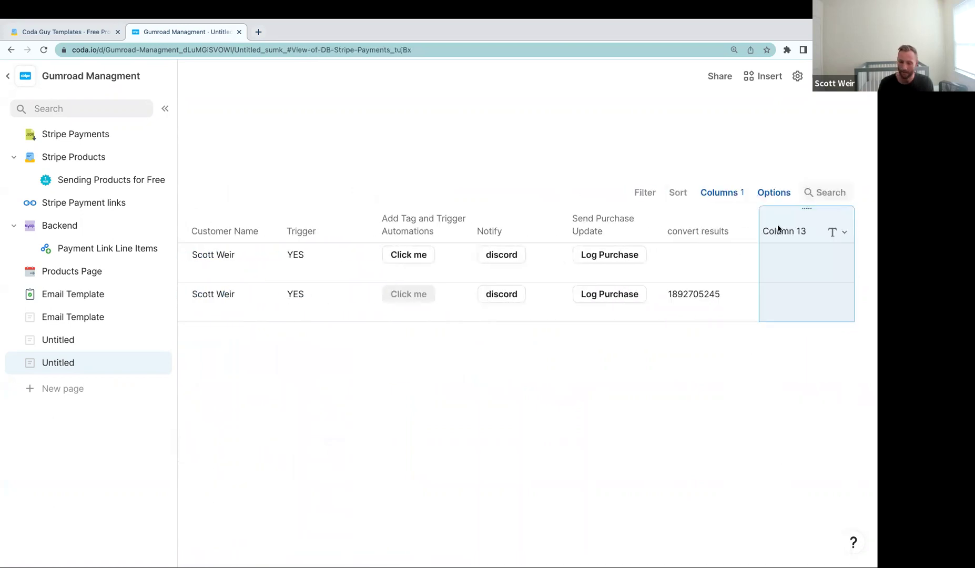
type("Nunmber")
left_click(785, 261)
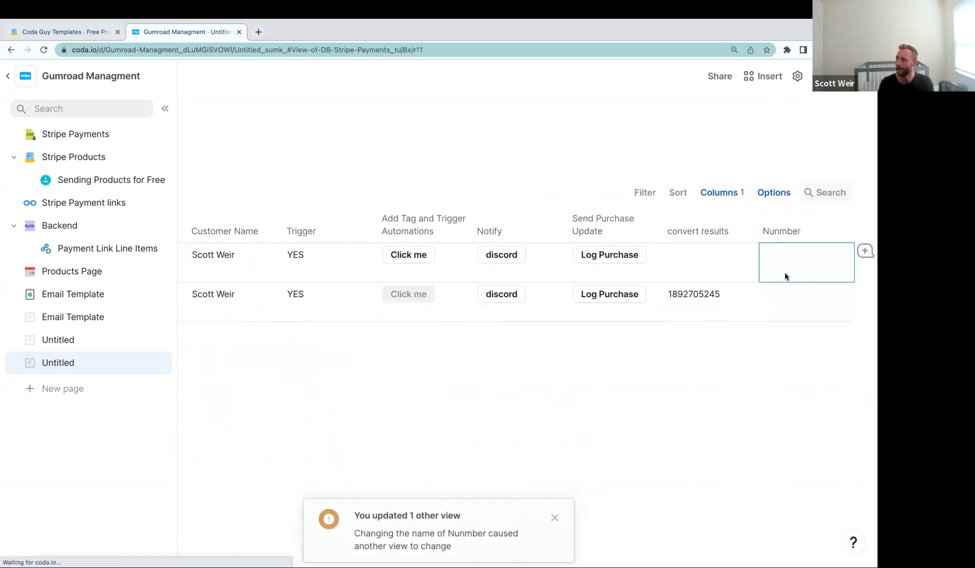
type("1")
key("Return")
type("5")
left_click(796, 229)
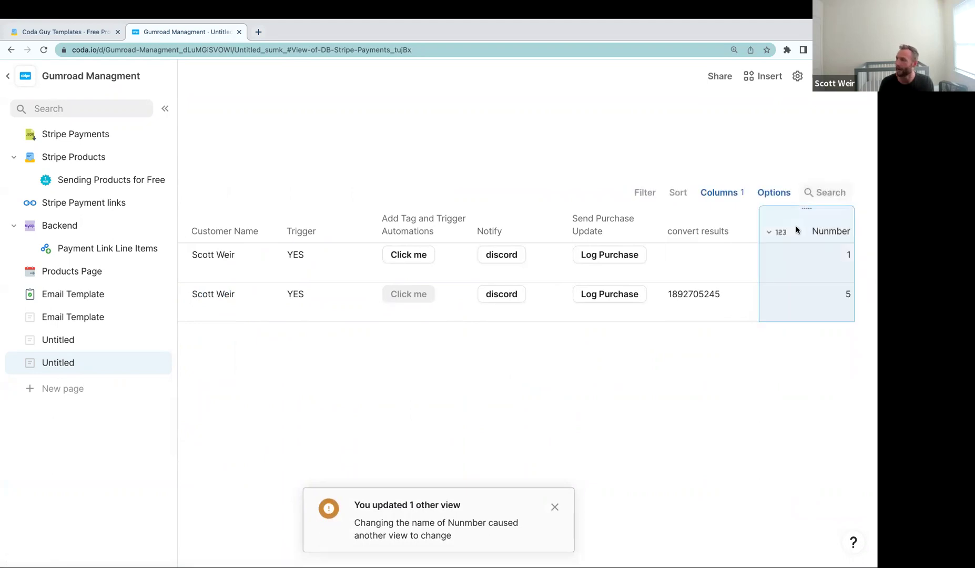
Step: Add a Stripe Data filter to the DB Stripe Payments view and switch it to a custom formula
left_click(644, 192)
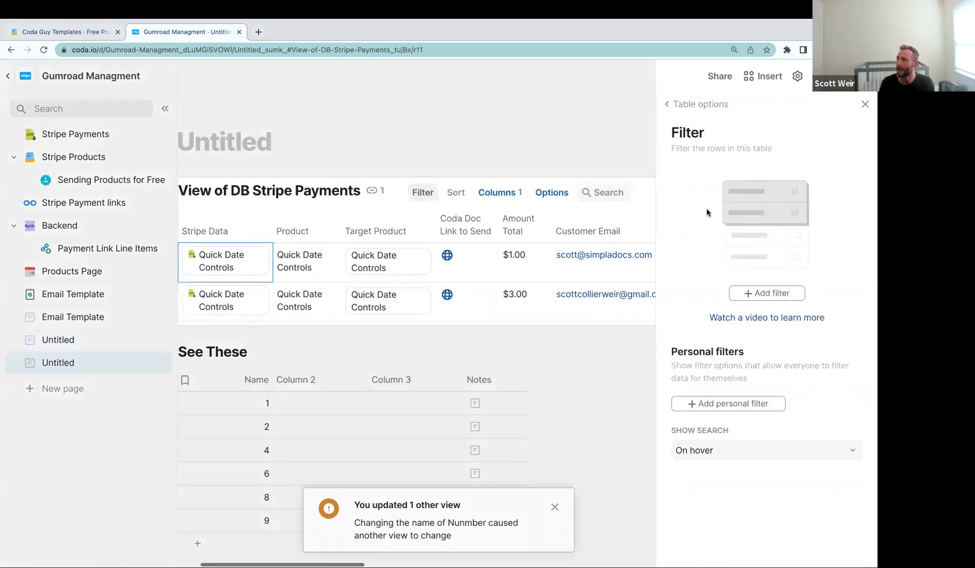
left_click(766, 295)
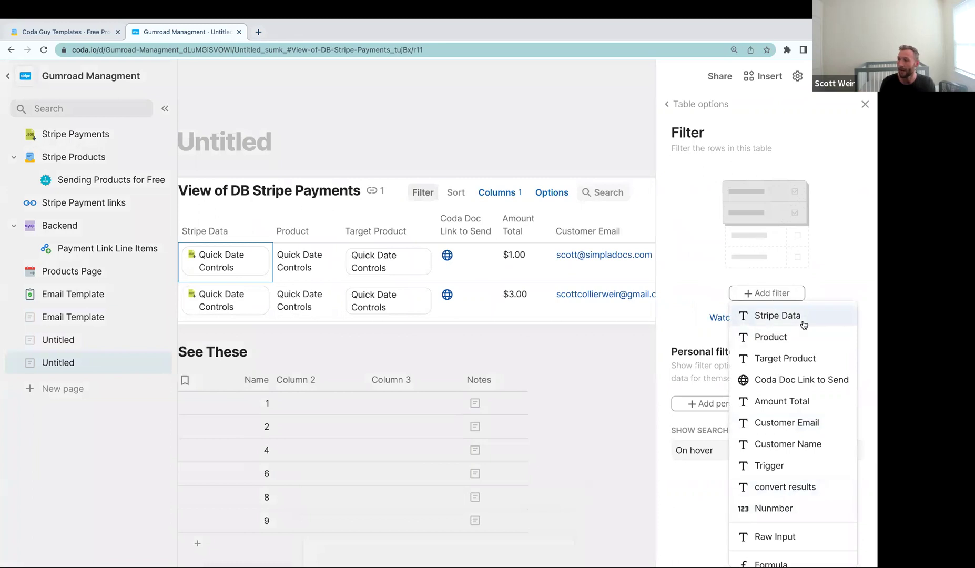
left_click(797, 318)
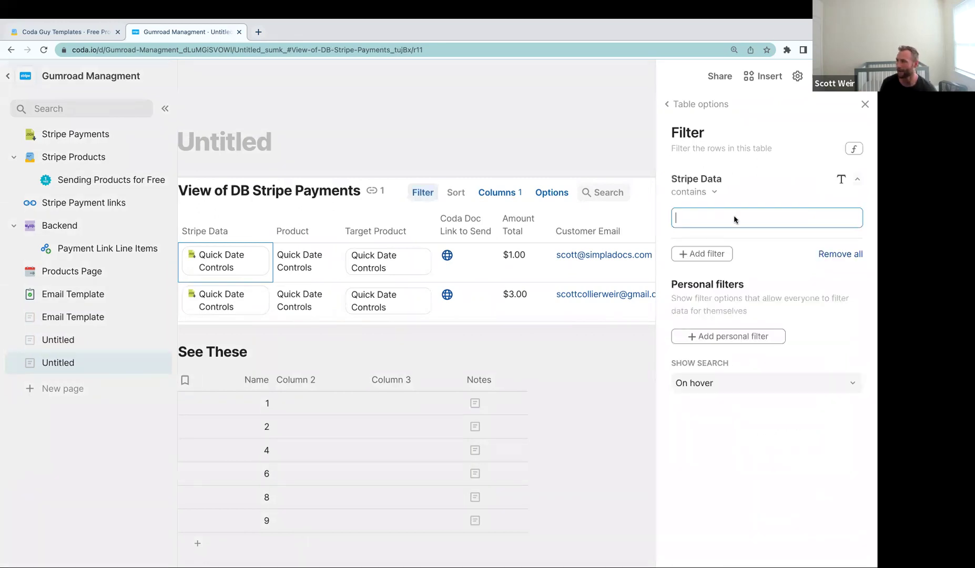
left_click(708, 198)
left_click(823, 181)
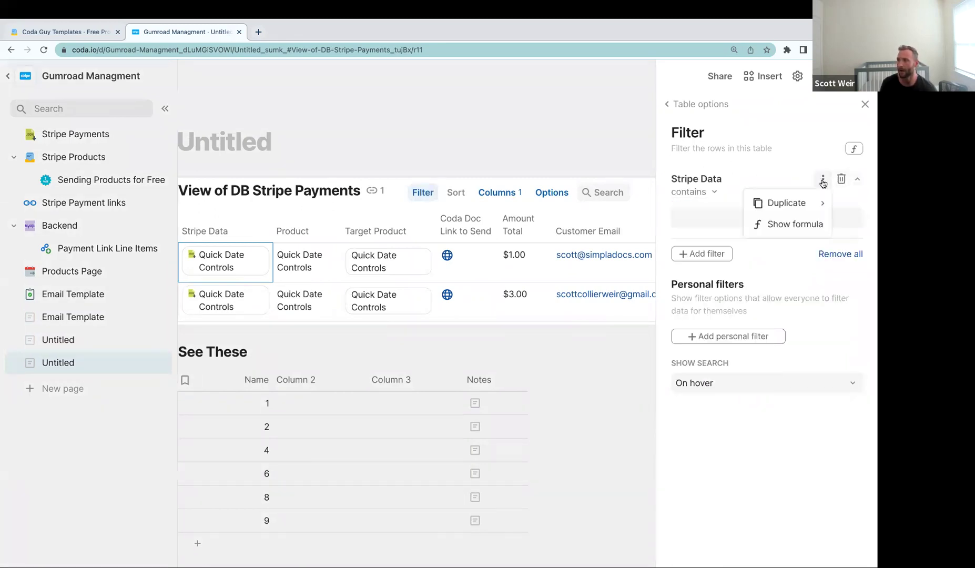
left_click(810, 224)
left_click(763, 196)
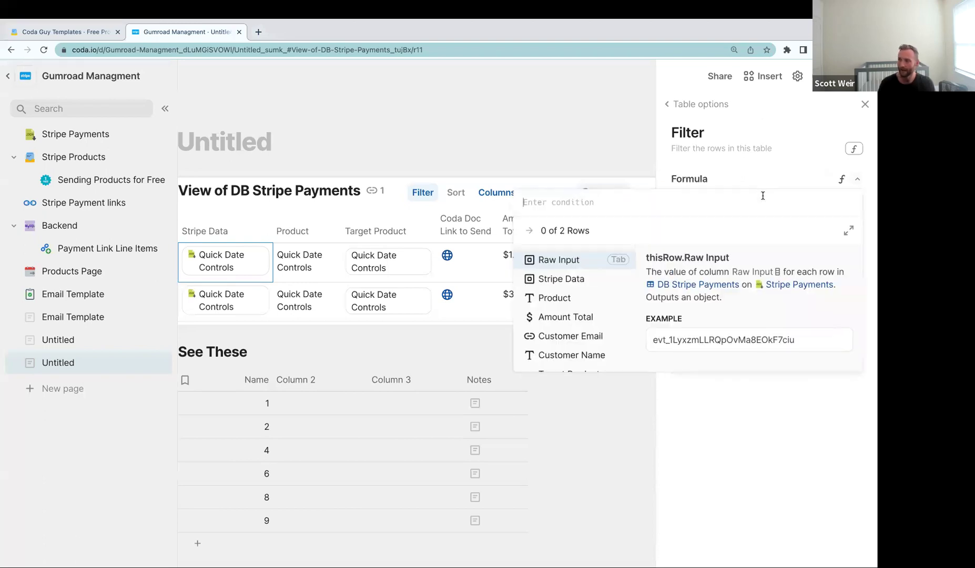
type("m")
key("Tab")
key("BackSpace")
key("BackSpace")
key("BackSpace")
key("BackSpace")
key("BackSpace")
key("BackSpace")
key("BackSpace")
key("BackSpace")
key("BackSpace")
Step: Set the view's filter formula to Nunmber.In(See These.Name)
type("n")
key("Down")
key("Tab")
type("in")
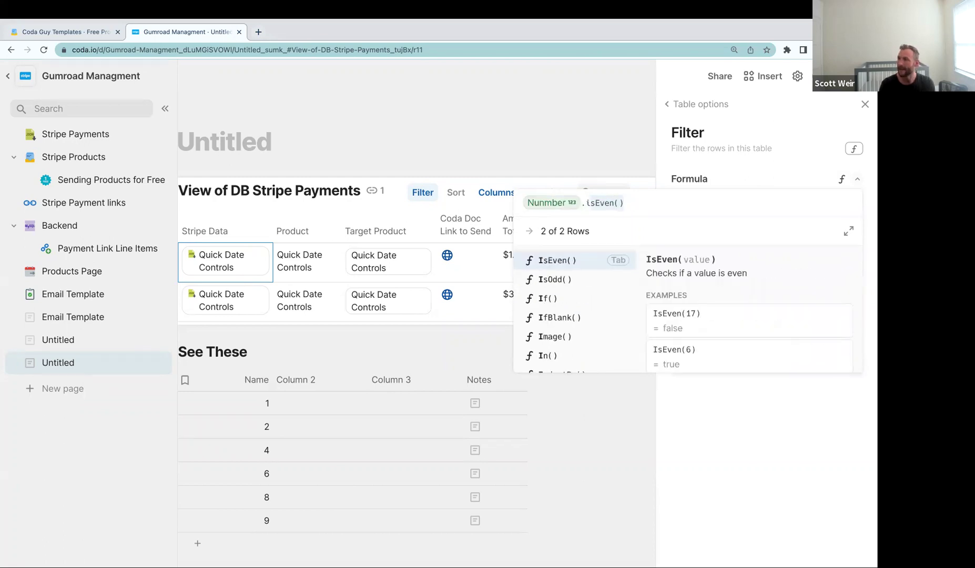
key("Tab")
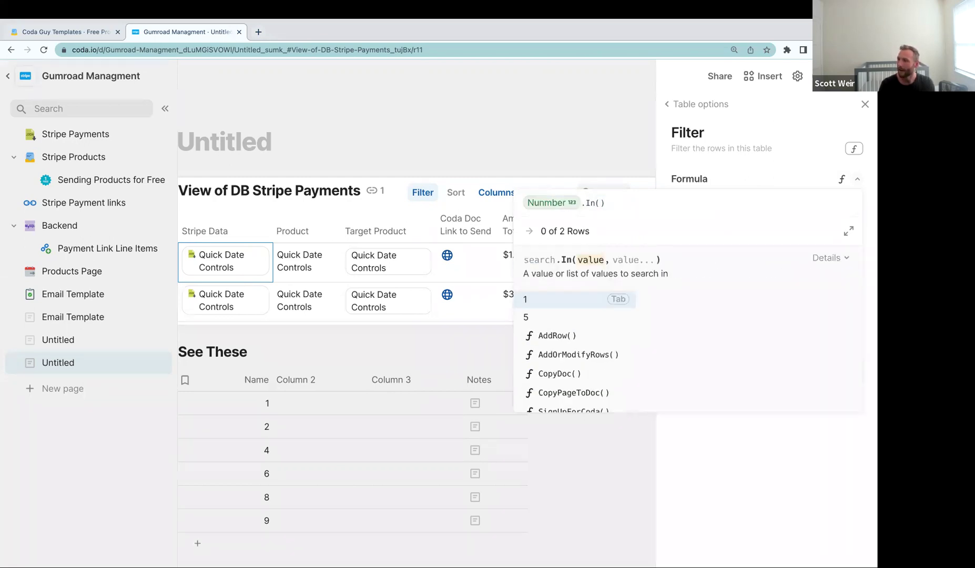
type("se")
key("Down")
key("Tab")
type(".In")
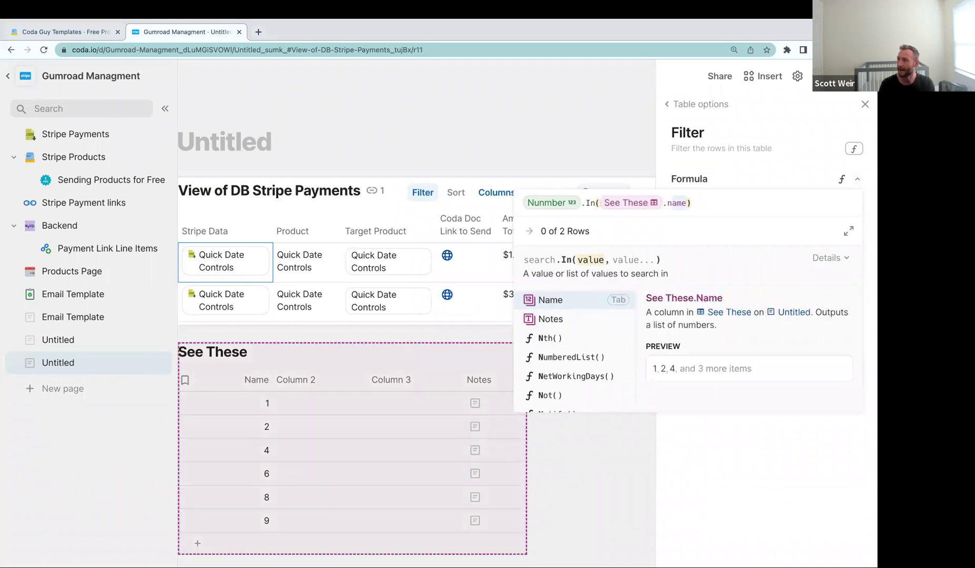
key("Tab")
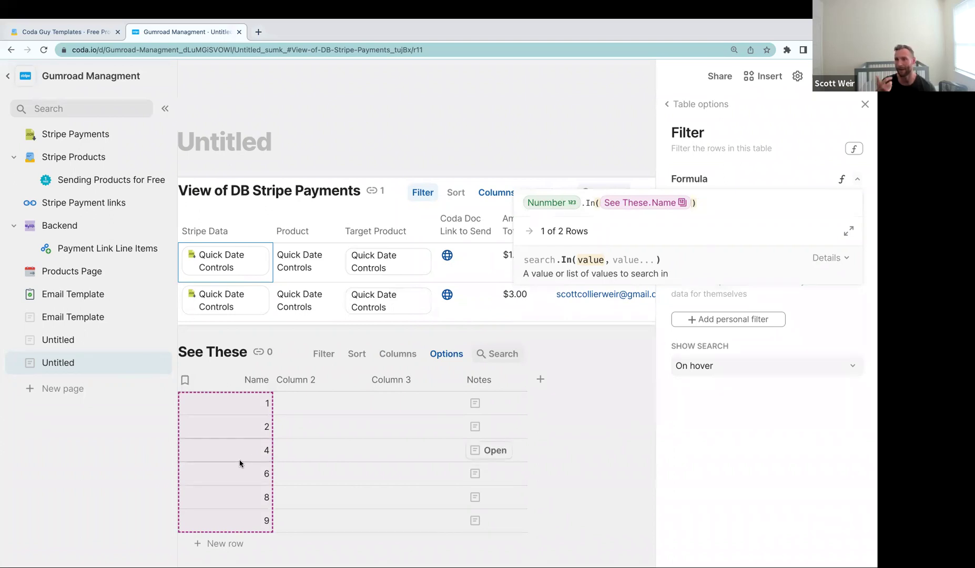
key("Return")
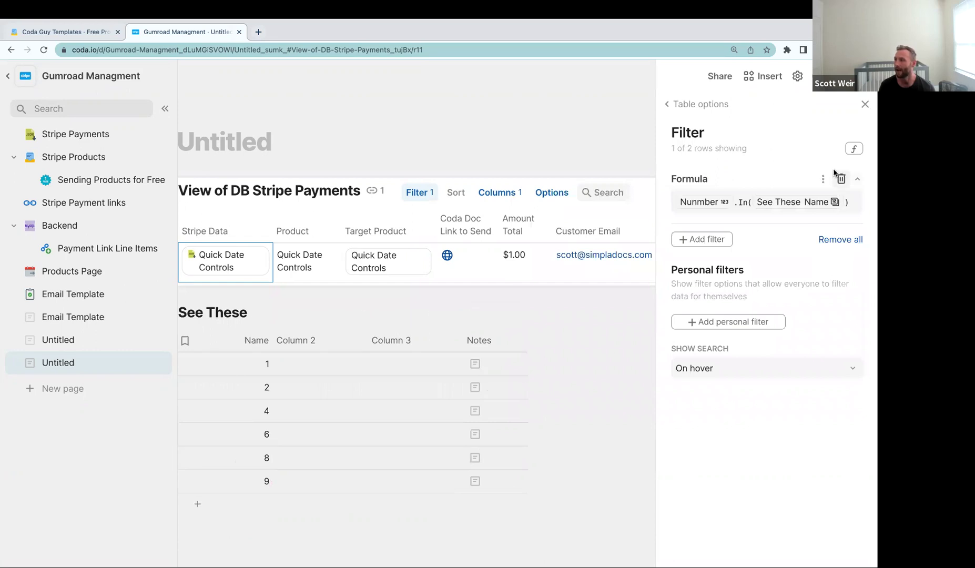
Step: Replace the view's formula filter with an interactive canvas filter for the Product column
left_click(837, 179)
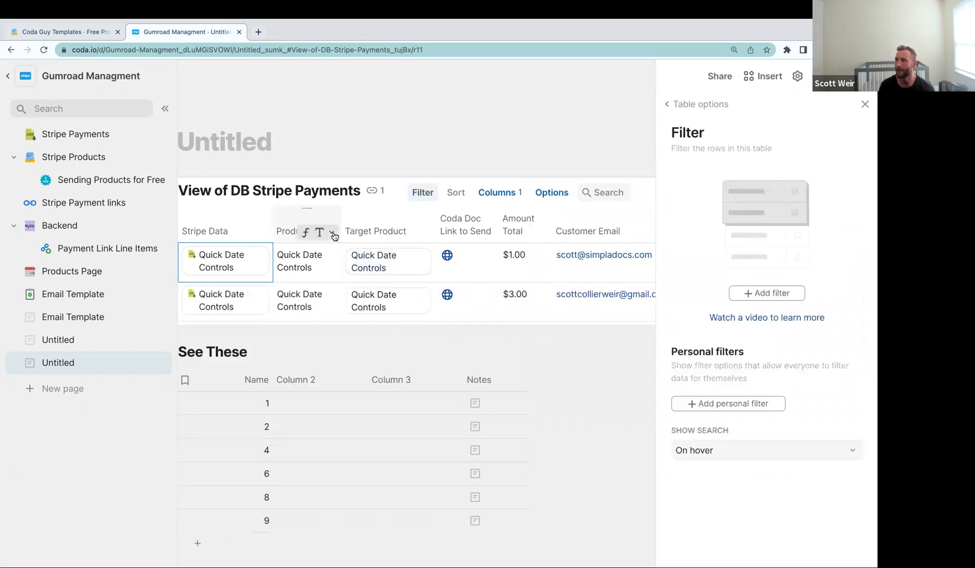
left_click(331, 232)
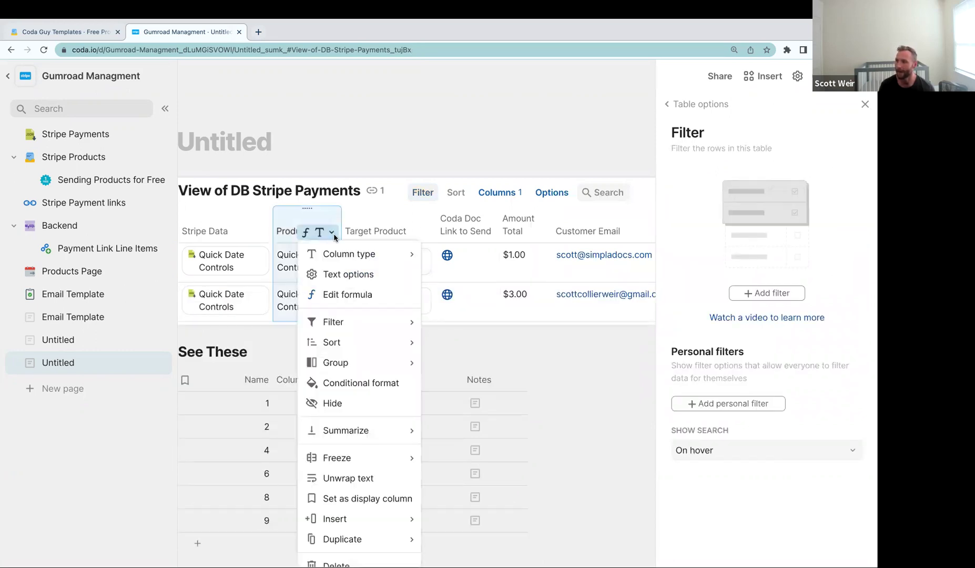
mouse_move(369, 323)
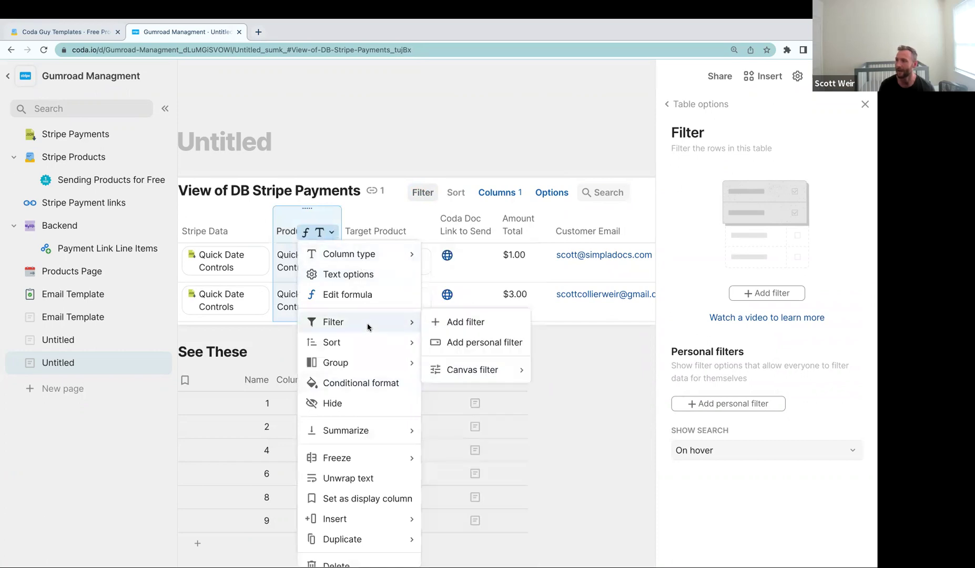
mouse_move(500, 368)
left_click(578, 371)
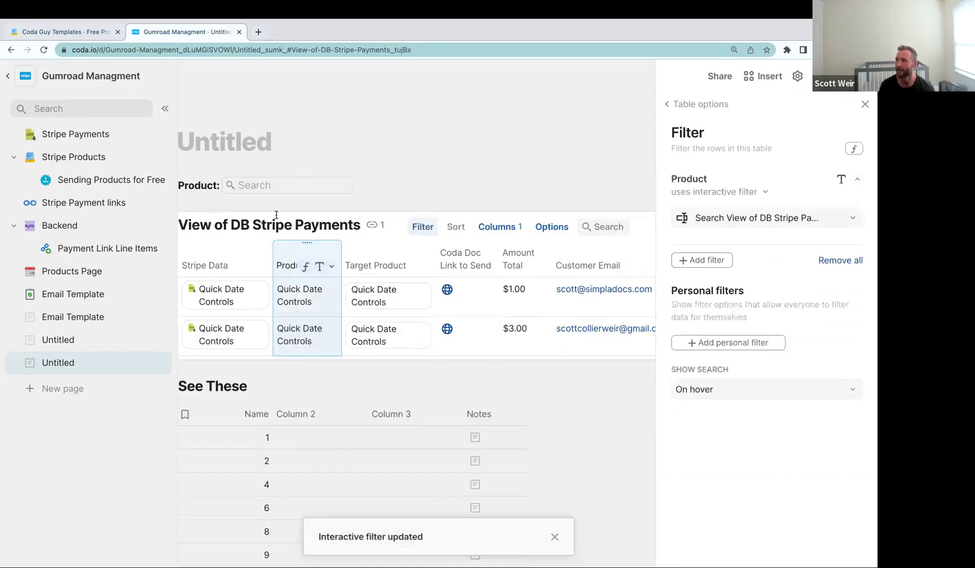
Step: Try the Product canvas filter with the search text updat and clear it again
left_click(282, 185)
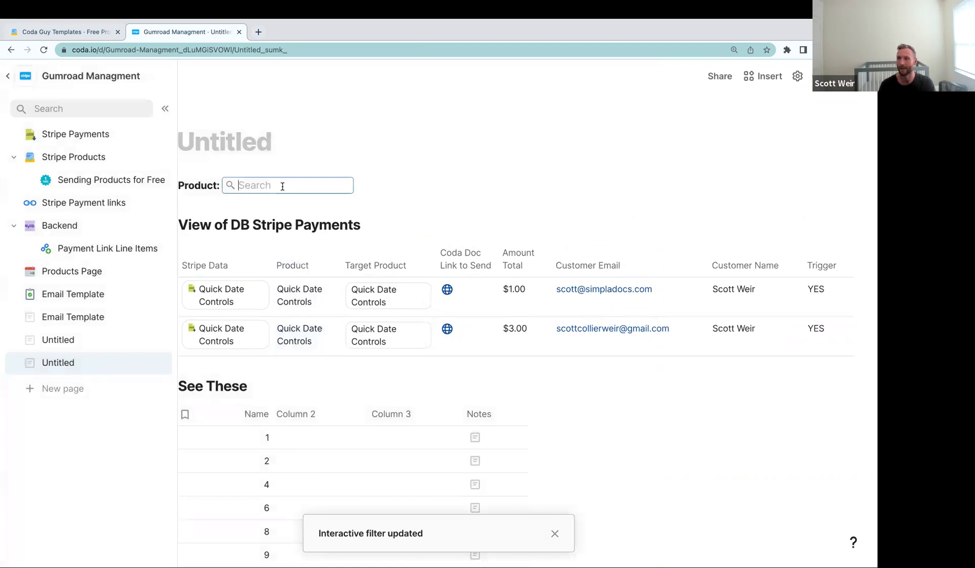
type("updat")
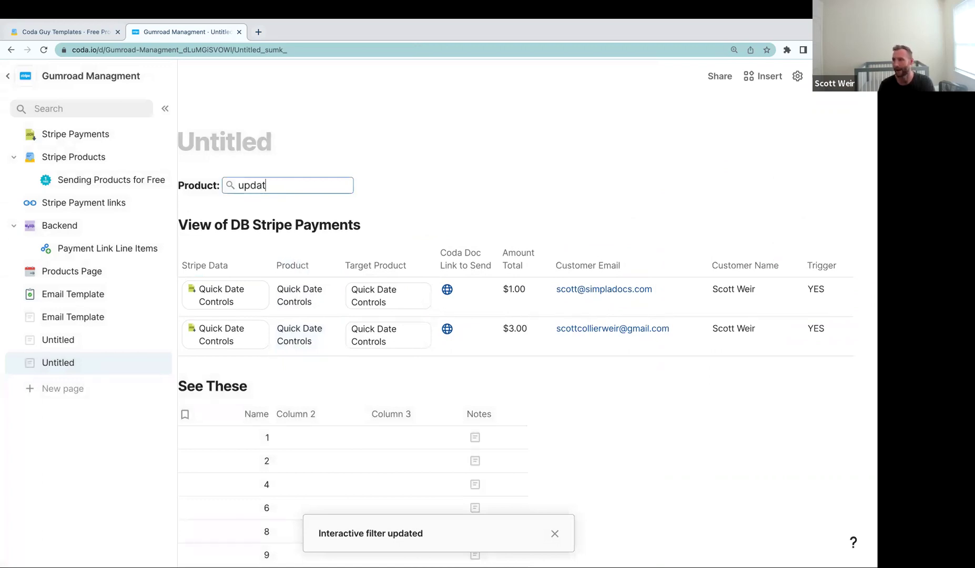
key("BackSpace")
key("BackSpace")
key("BackSpace")
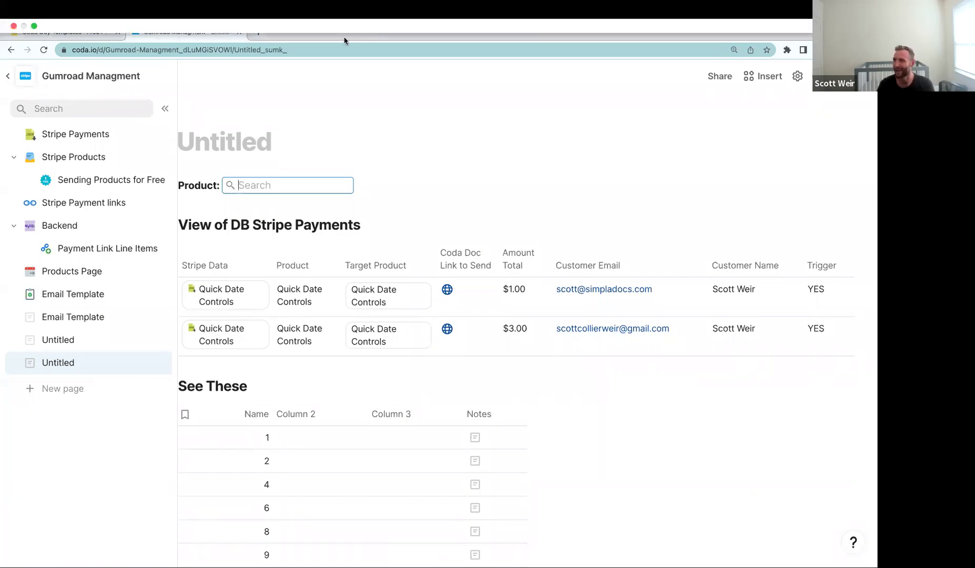
Step: Open codaschool.io in a new browser tab and look over its landing page and course section
left_click(259, 46)
type("teh cod")
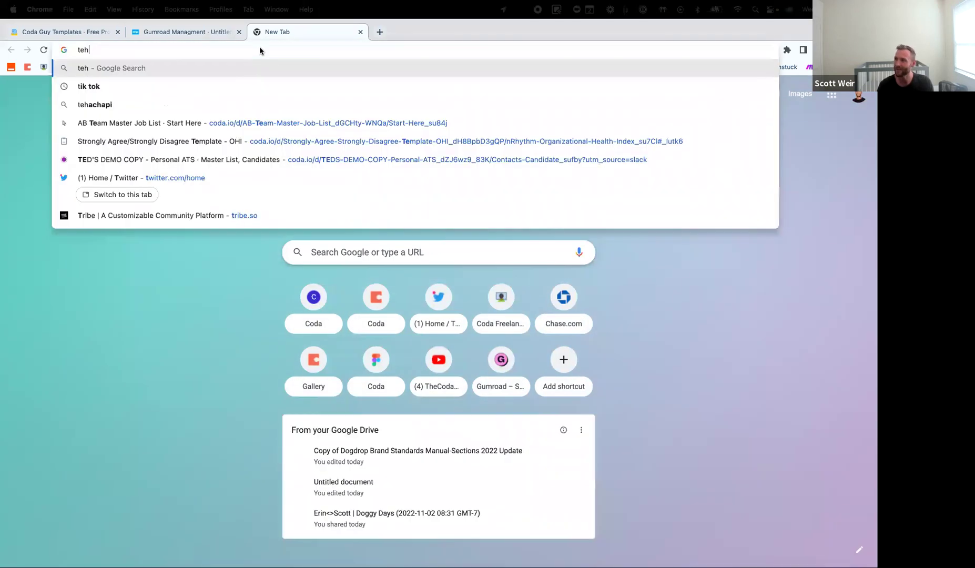
key("BackSpace")
key("BackSpace")
key("BackSpace")
key("BackSpace")
key("BackSpace")
key("BackSpace")
key("BackSpace")
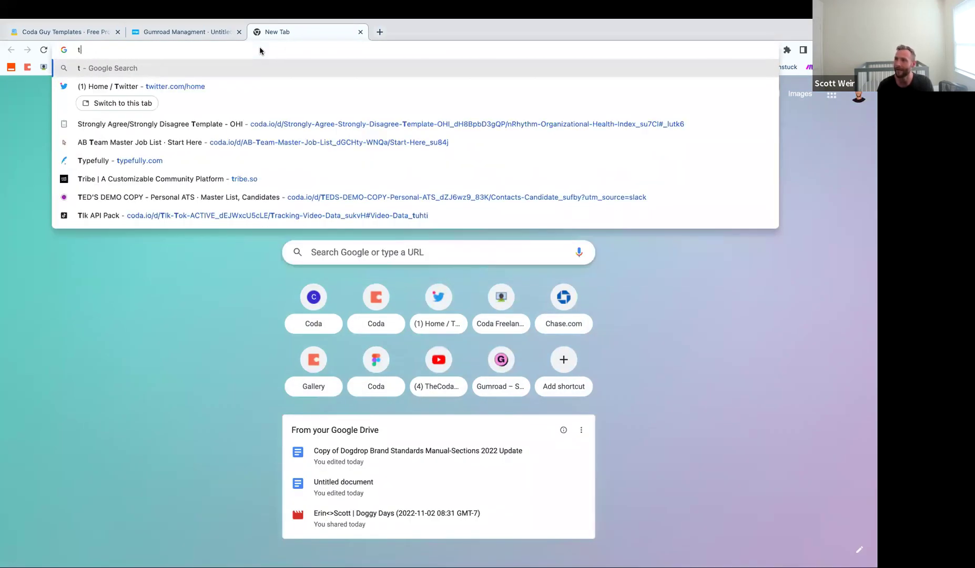
type("codasc")
key("Return")
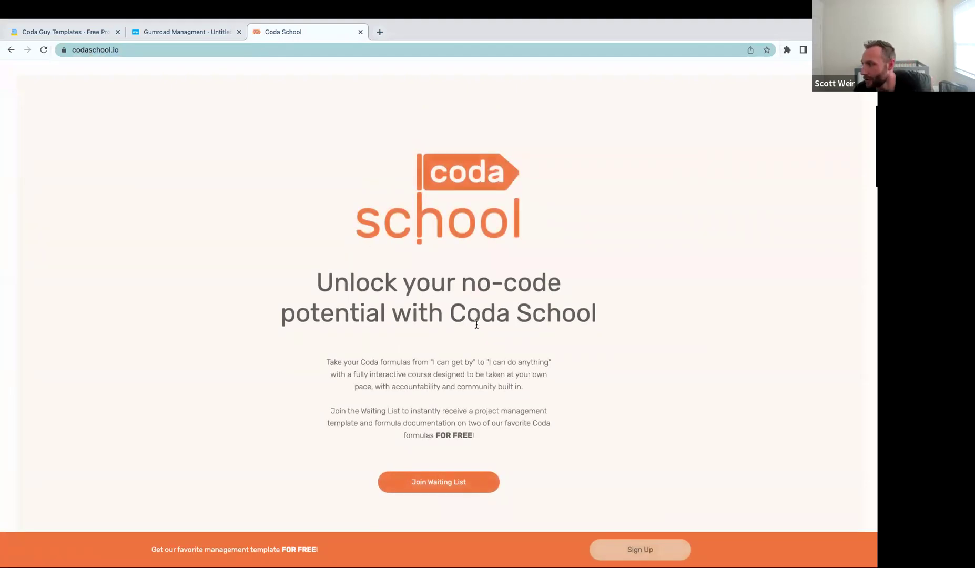
scroll(475, 330, "down", 10)
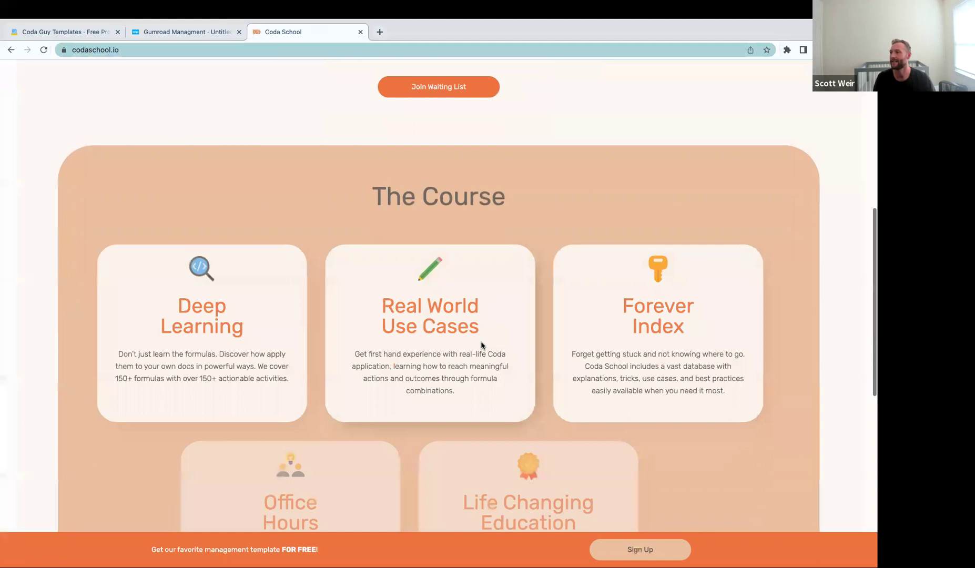
scroll(708, 372, "up", 10)
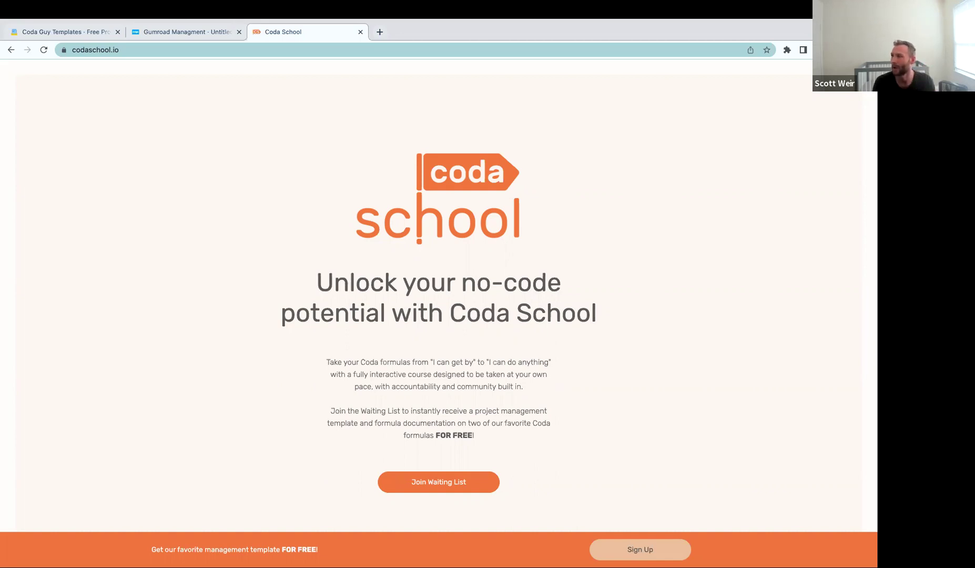
Step: Search the web for coda learn doc in a new tab and open The learn doc's Learn by doing page
left_click(382, 46)
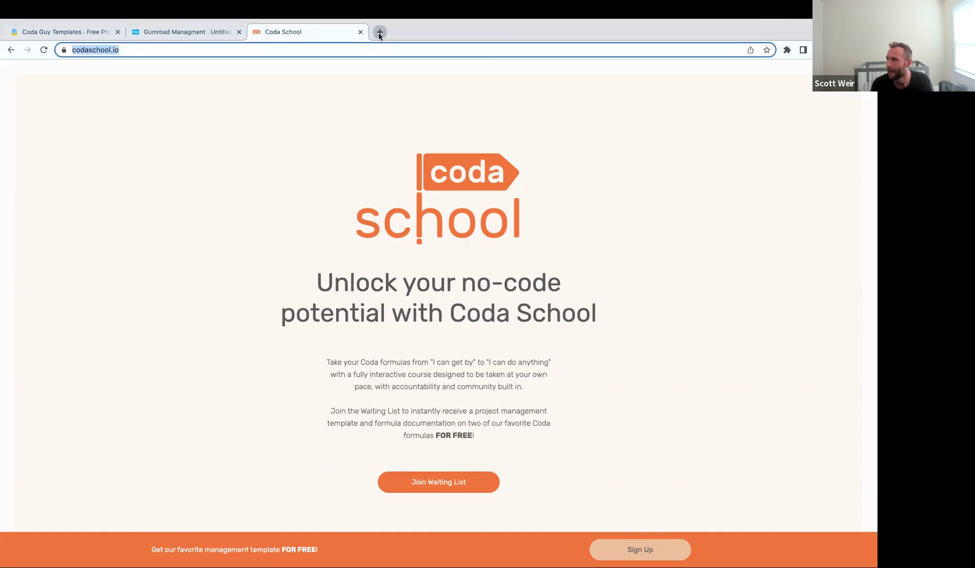
left_click(380, 33)
type("coda l")
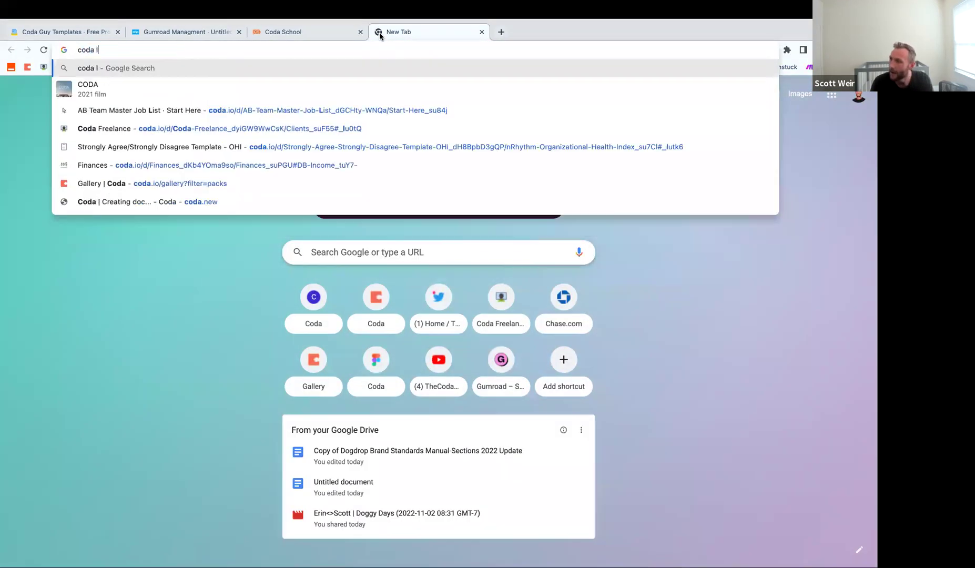
type("earn doc")
key("Return")
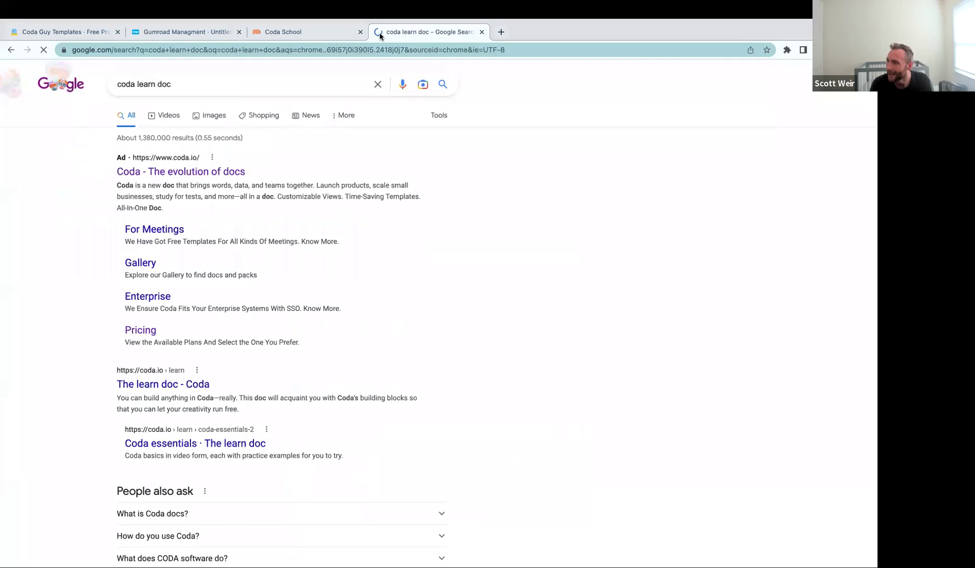
left_click(173, 386)
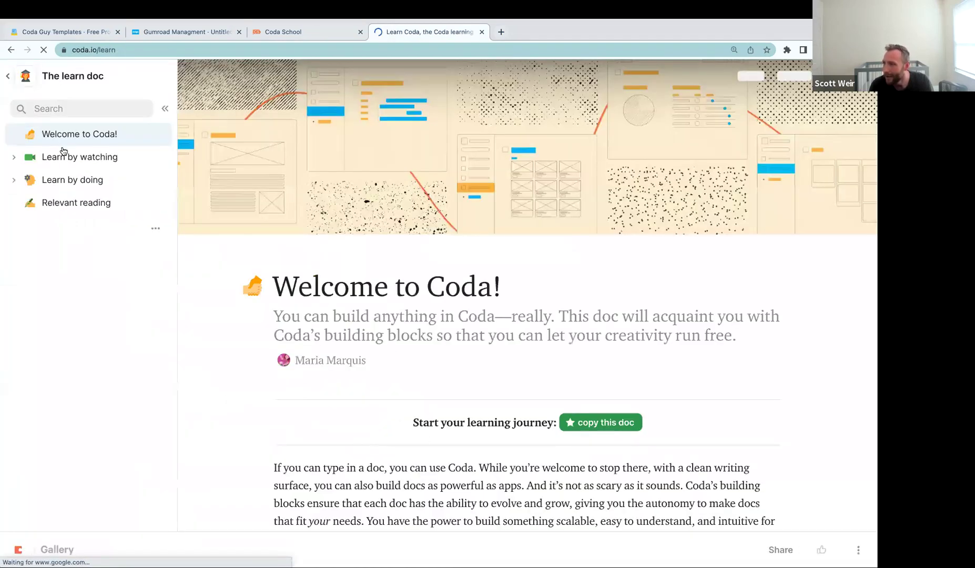
left_click(14, 157)
left_click(72, 317)
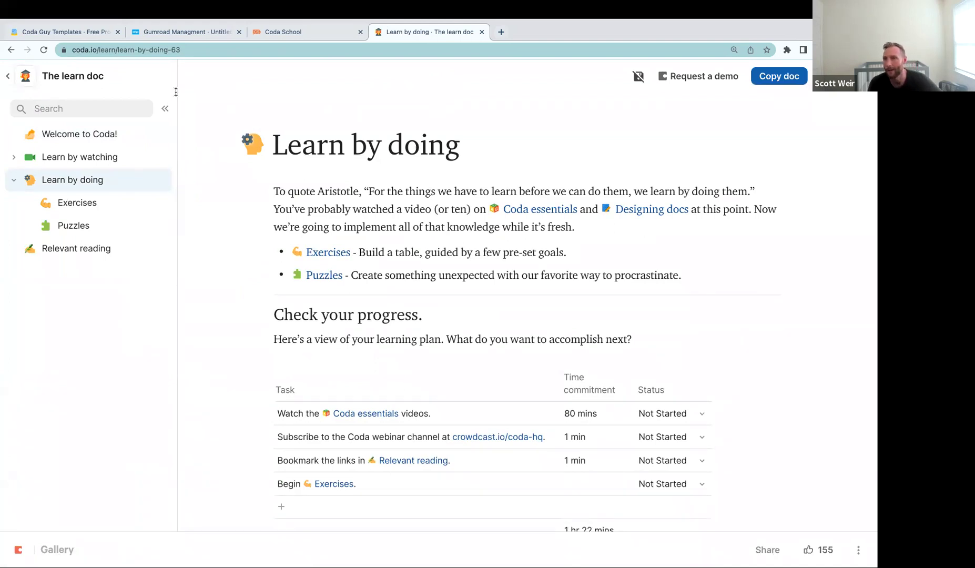
Step: Close the learn doc and Coda School tabs and select the Product column in the View of DB Stripe Payments
left_click(482, 32)
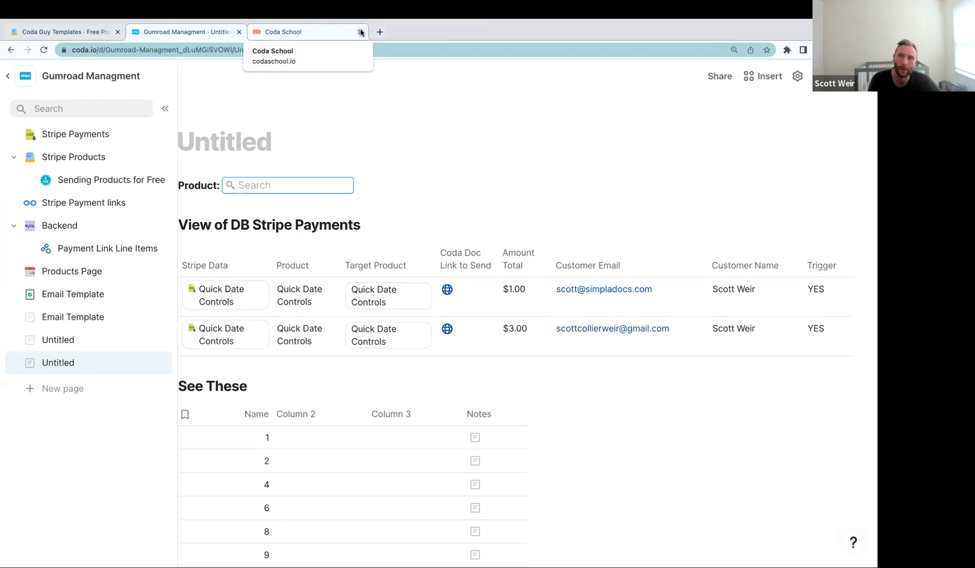
left_click(361, 32)
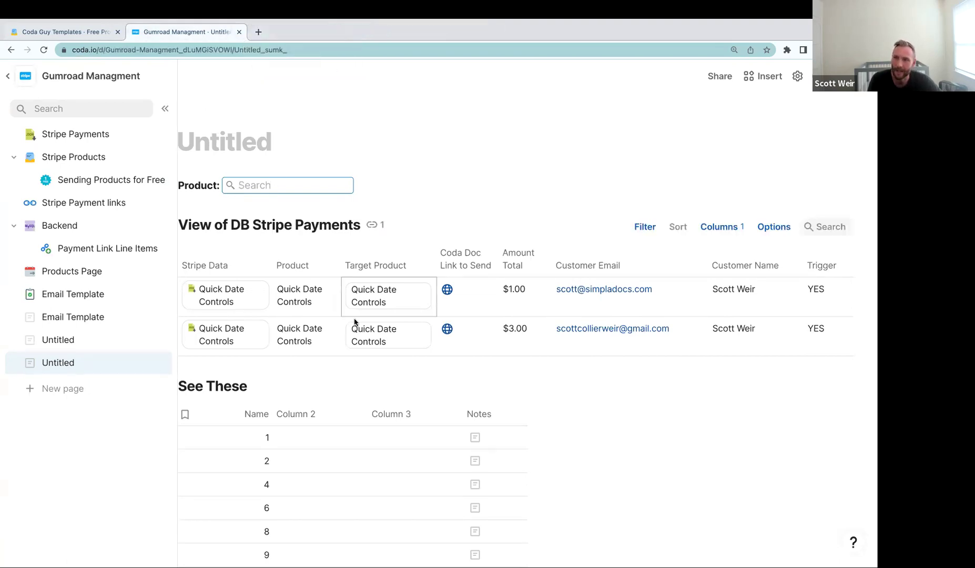
left_click(292, 260)
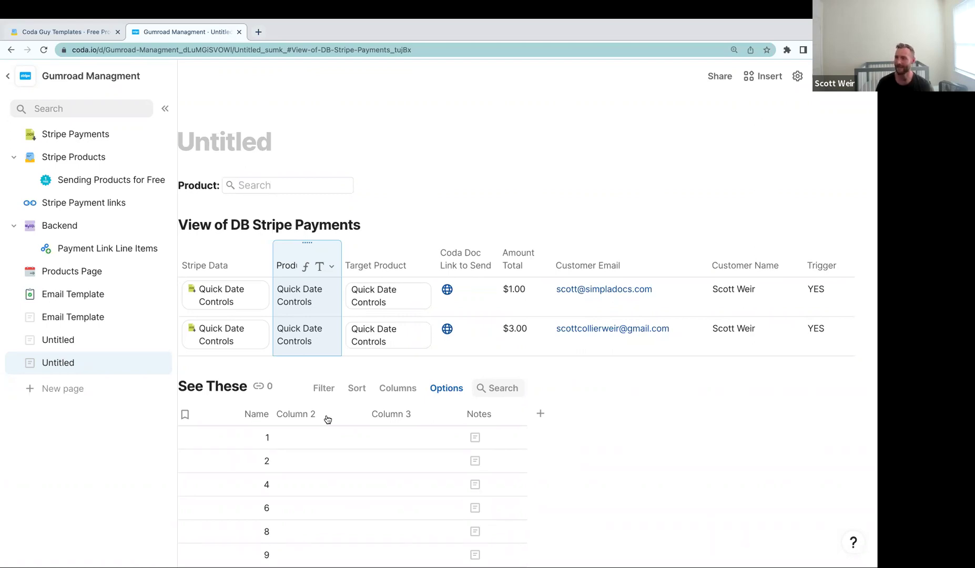
Step: Delete the See These table from the untitled page
scroll(361, 535, "left", 3)
left_click(226, 385)
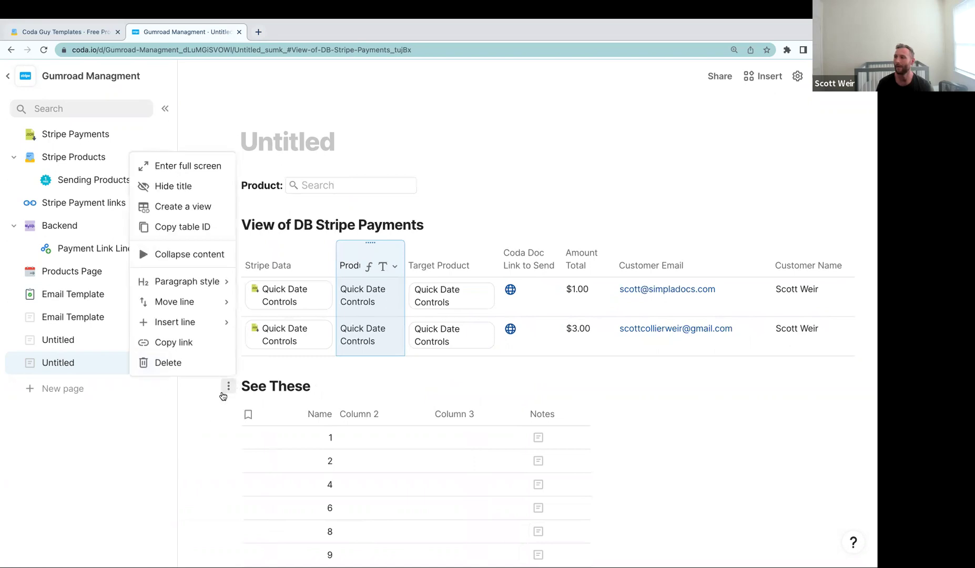
left_click(167, 362)
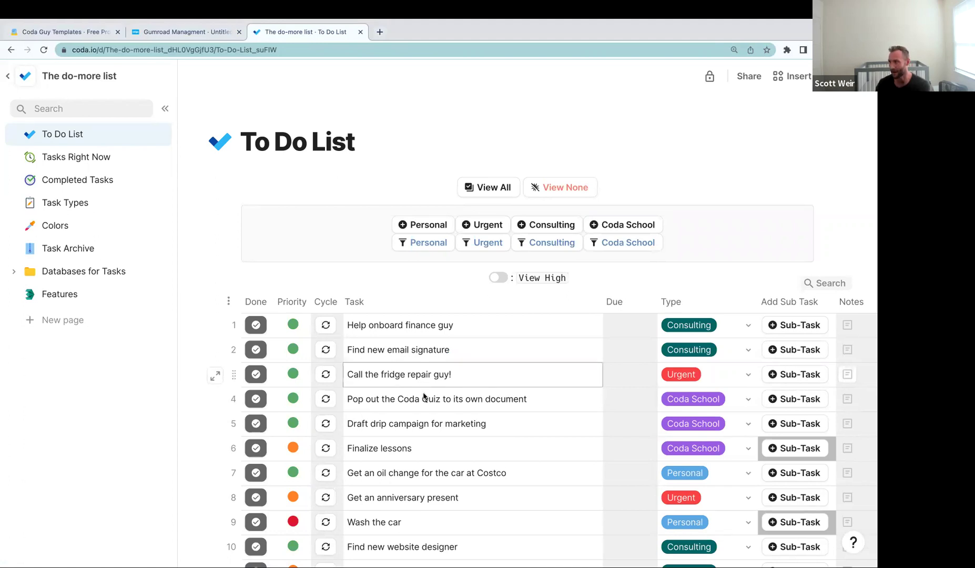
Step: Examine the task table on the To Do List page of the do-more list doc
scroll(426, 399, "right", 2)
scroll(424, 402, "down", 3)
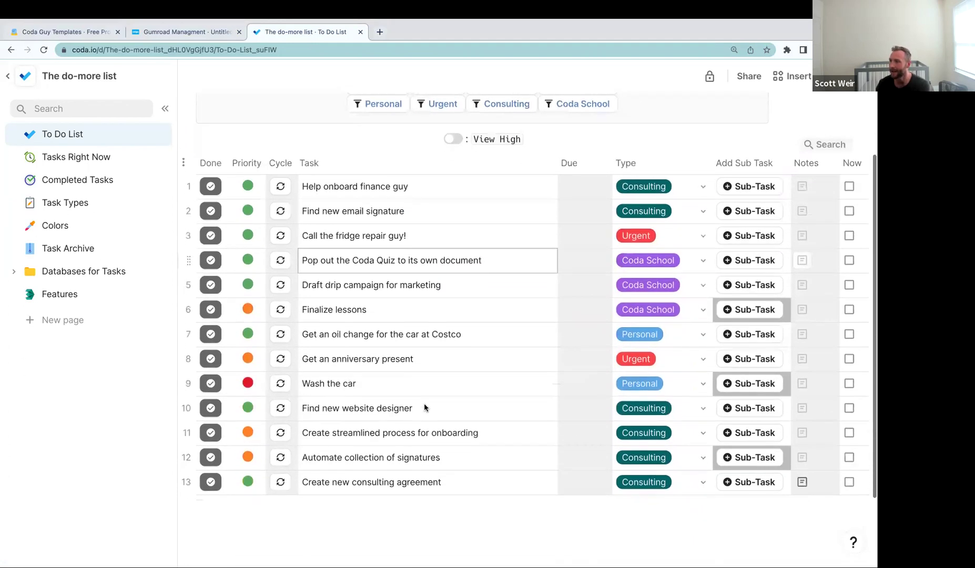
scroll(419, 408, "down", 2)
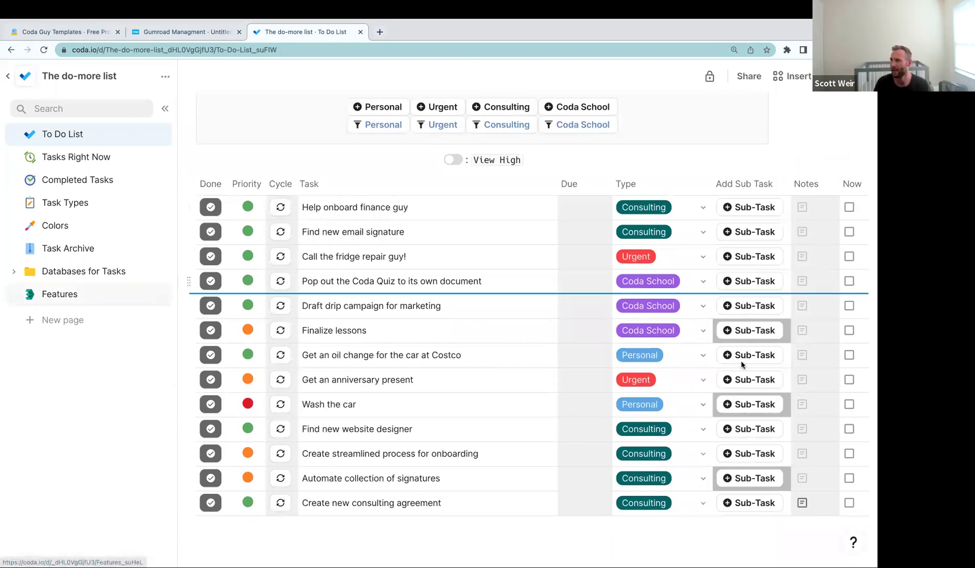
scroll(351, 224, "up", 2)
left_click_drag(350, 314, 351, 417)
scroll(355, 347, "up", 3)
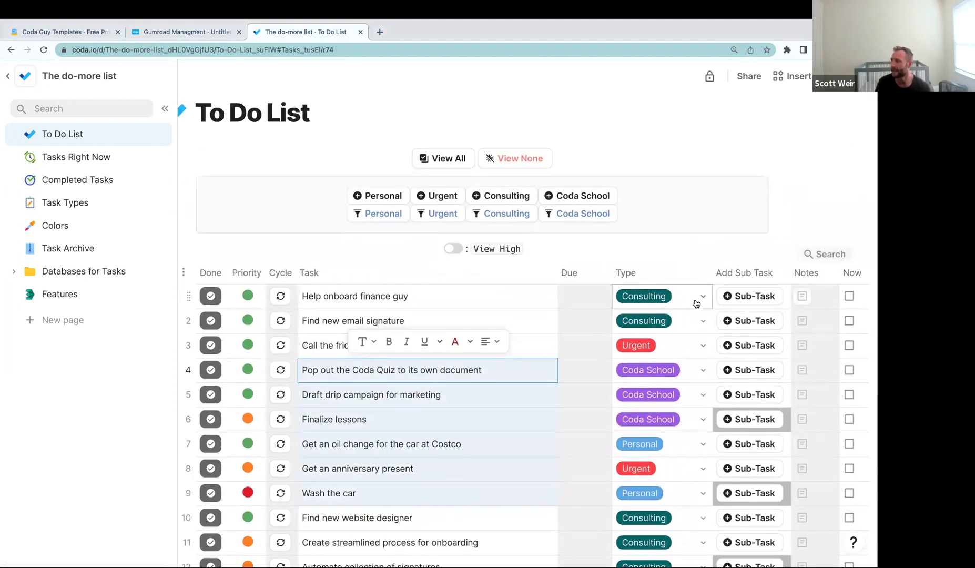
Step: Add a Consulting task named Get a new surfboard and a Coda School task named Update the website
left_click(493, 192)
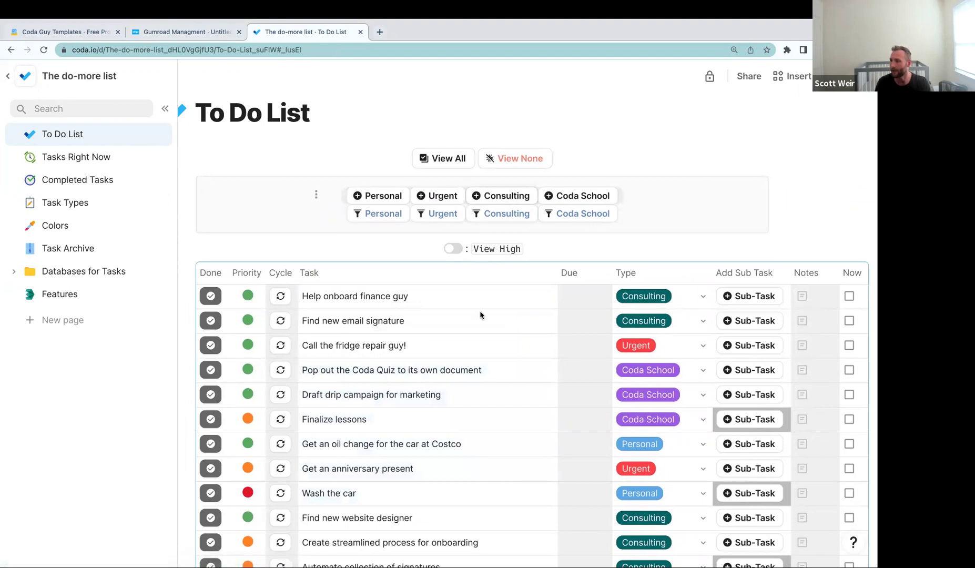
scroll(468, 323, "down", 2)
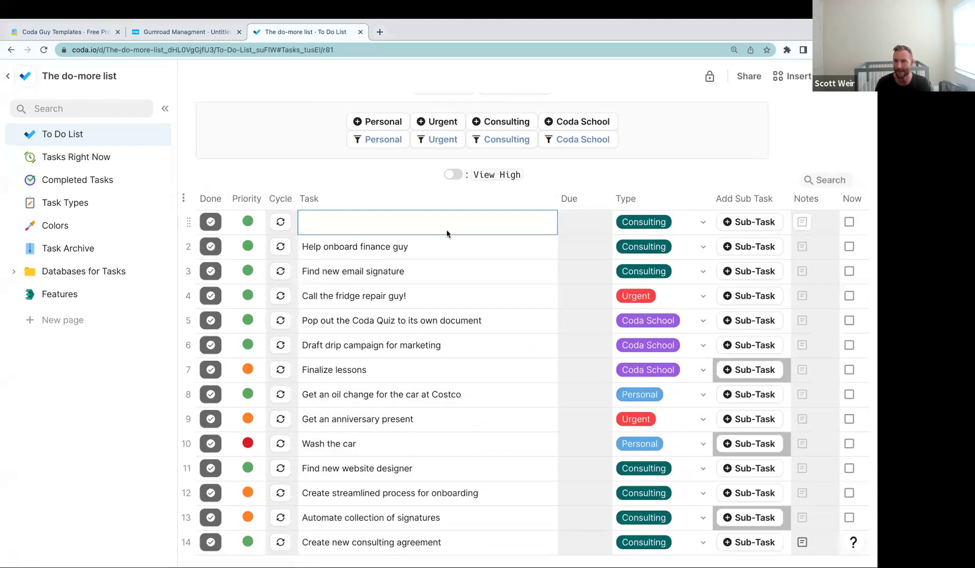
type("Get a new ")
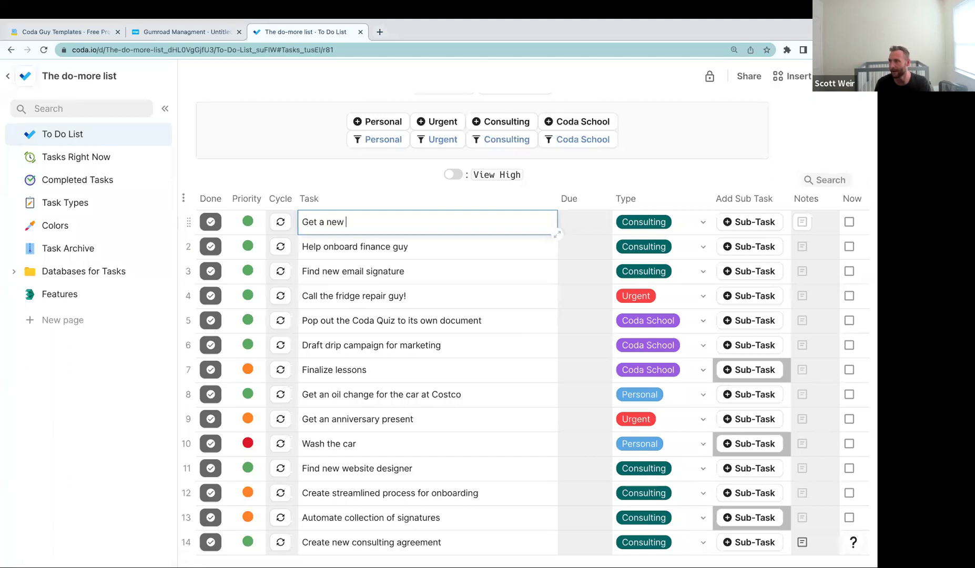
type("surfboard")
left_click(501, 278)
left_click(559, 122)
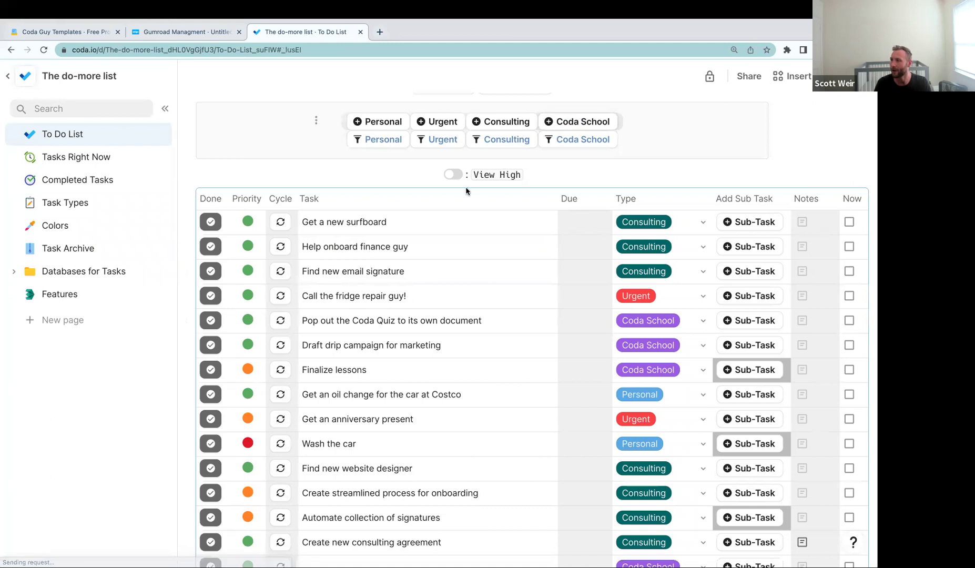
type("Update the website")
Step: Add a Personal task named Mop the floors to the To Do List
left_click(383, 121)
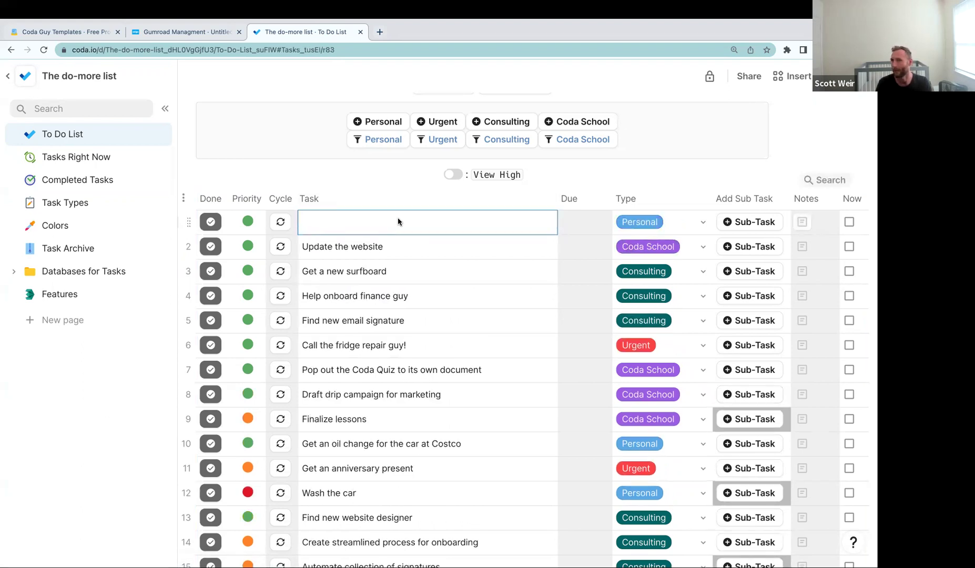
type("Mop teh")
key("BackSpace")
key("BackSpace")
key("BackSpace")
type("he fl")
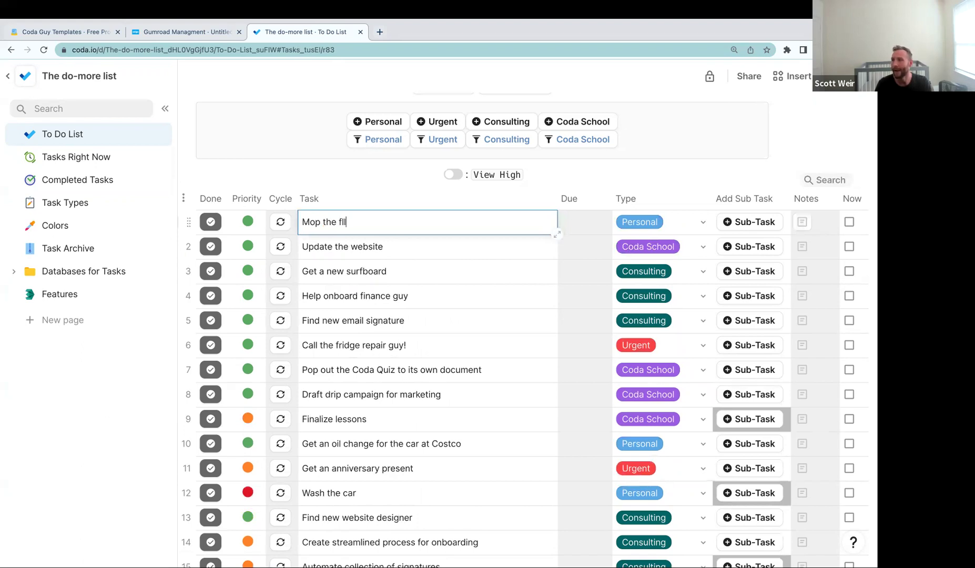
type("oors")
left_click(424, 266)
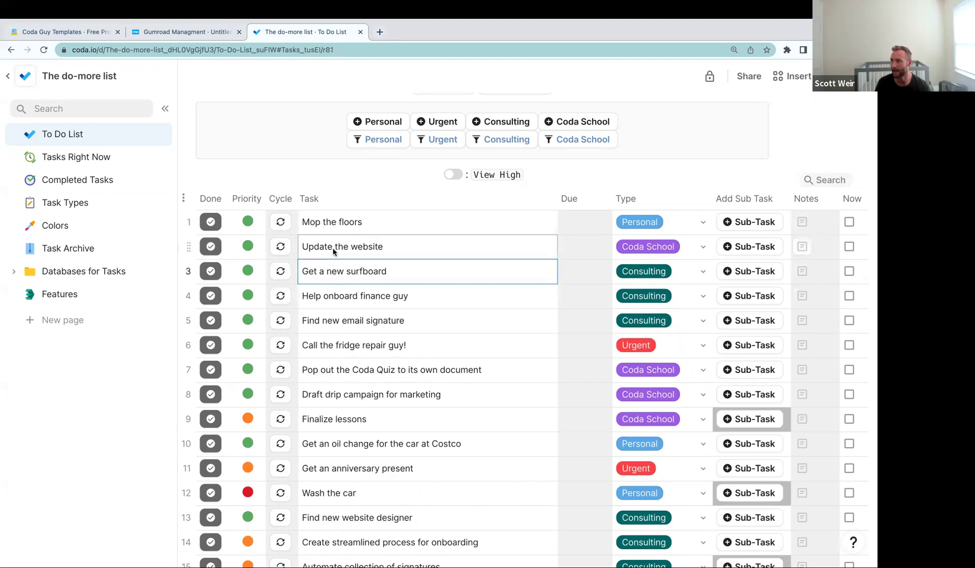
Step: Cycle the priority of Update the website to orange and of Get a new surfboard to red
left_click(284, 247)
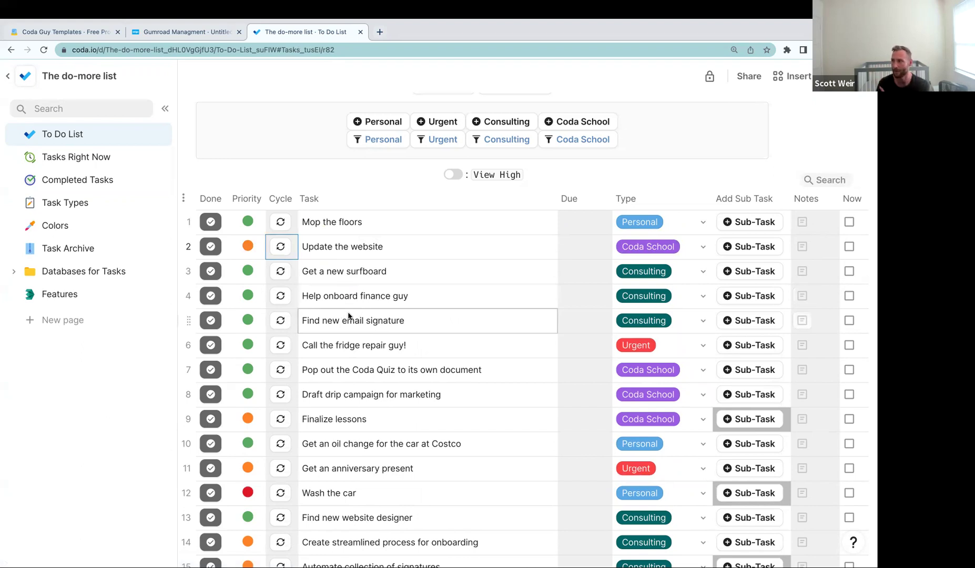
left_click(280, 271)
left_click(280, 272)
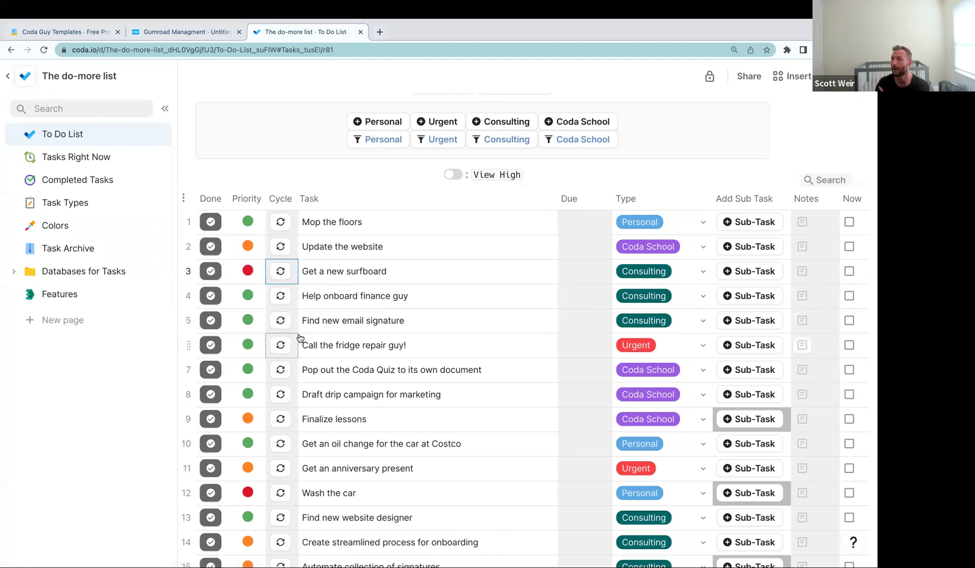
Step: Turn on View High to restrict the task table to orange and red priorities and review the remaining tasks
scroll(303, 368, "down", 1)
scroll(303, 368, "down", 2)
scroll(302, 370, "up", 2)
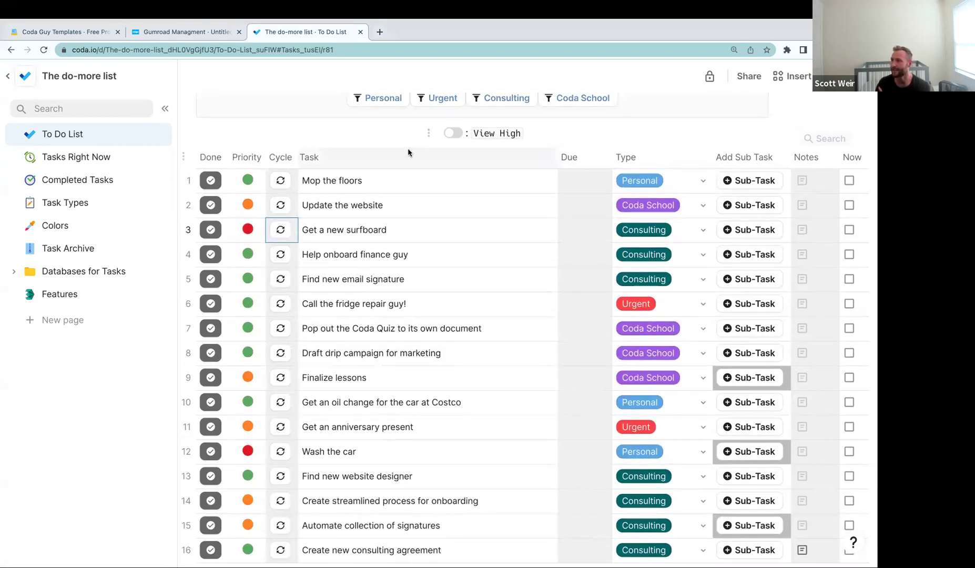
left_click(446, 133)
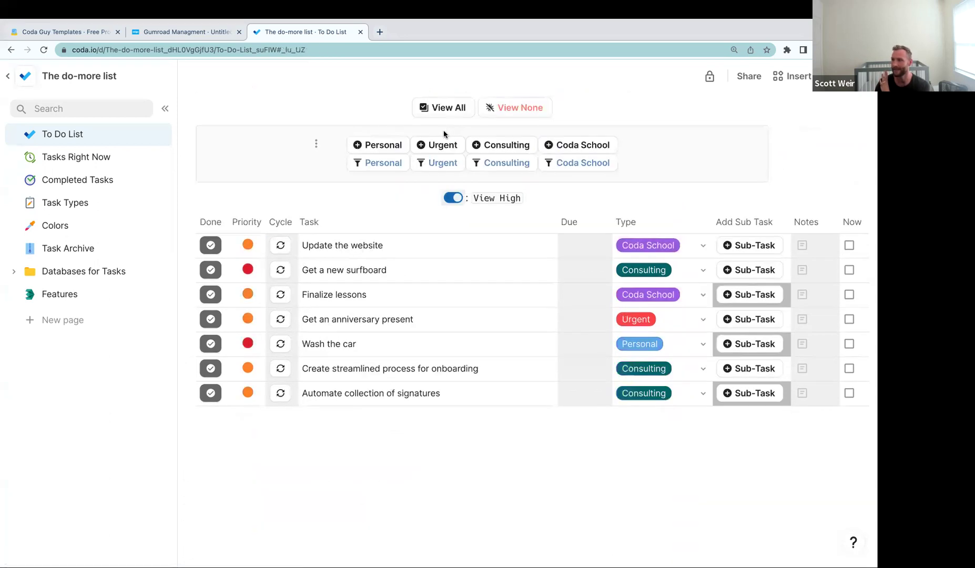
left_click_drag(355, 247, 359, 392)
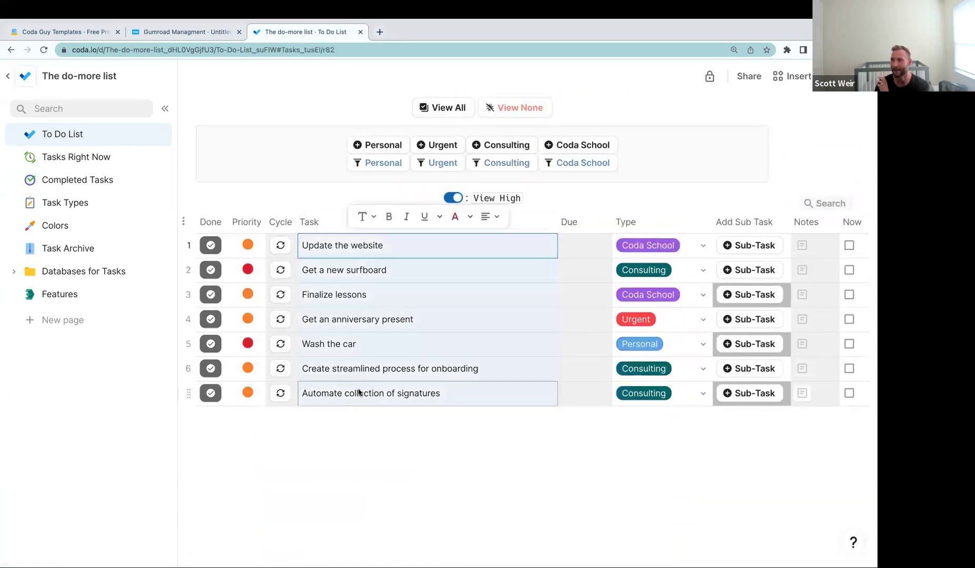
left_click(400, 354)
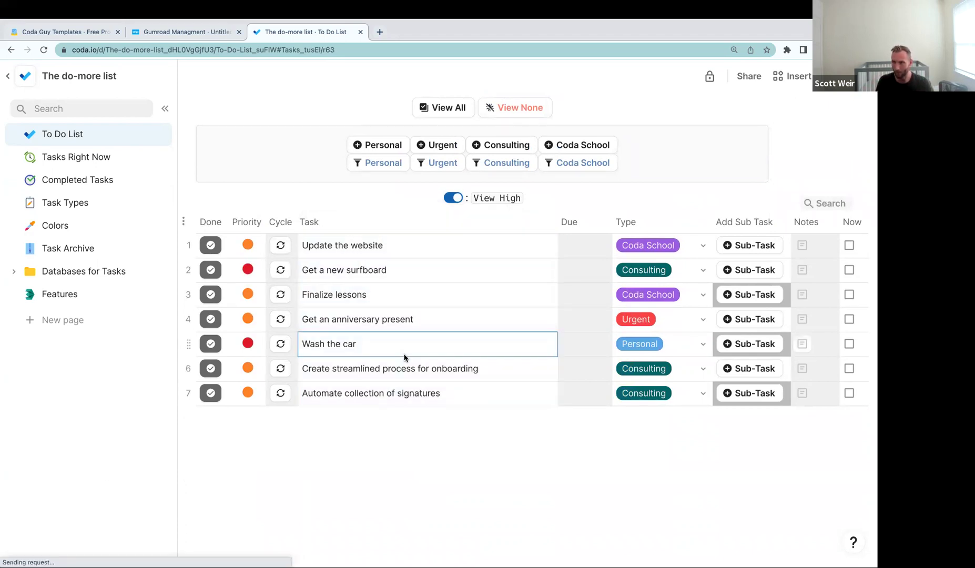
scroll(521, 294, "right", 2)
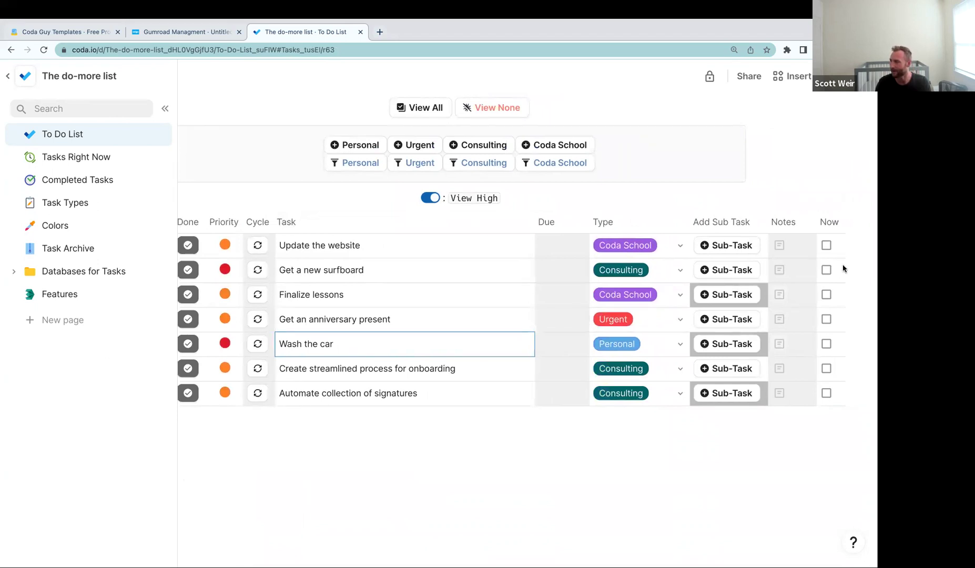
Step: Flag Get a new surfboard, Get an anniversary present, Create streamlined process for onboarding and Wash the car as Now tasks
left_click(826, 271)
left_click(826, 319)
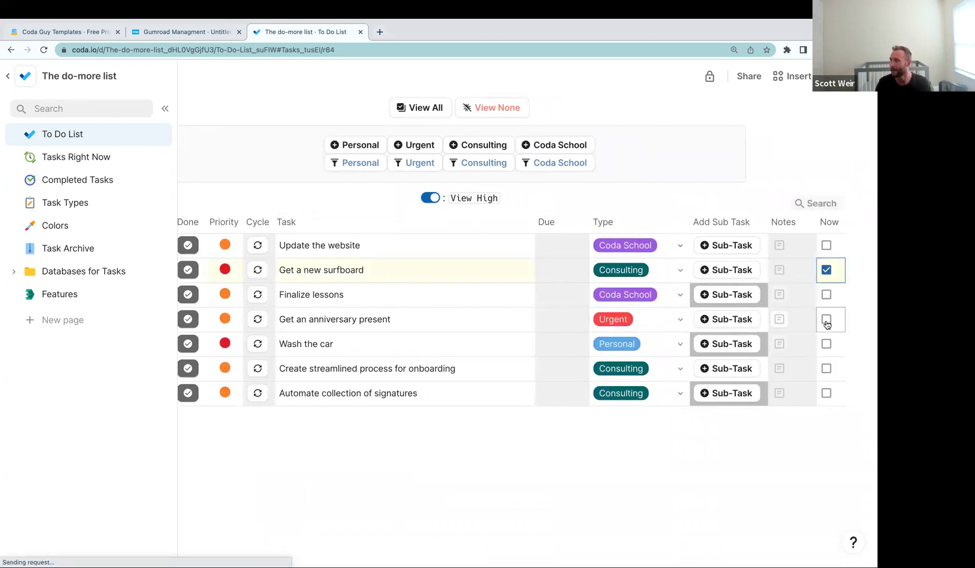
left_click(826, 368)
left_click(825, 345)
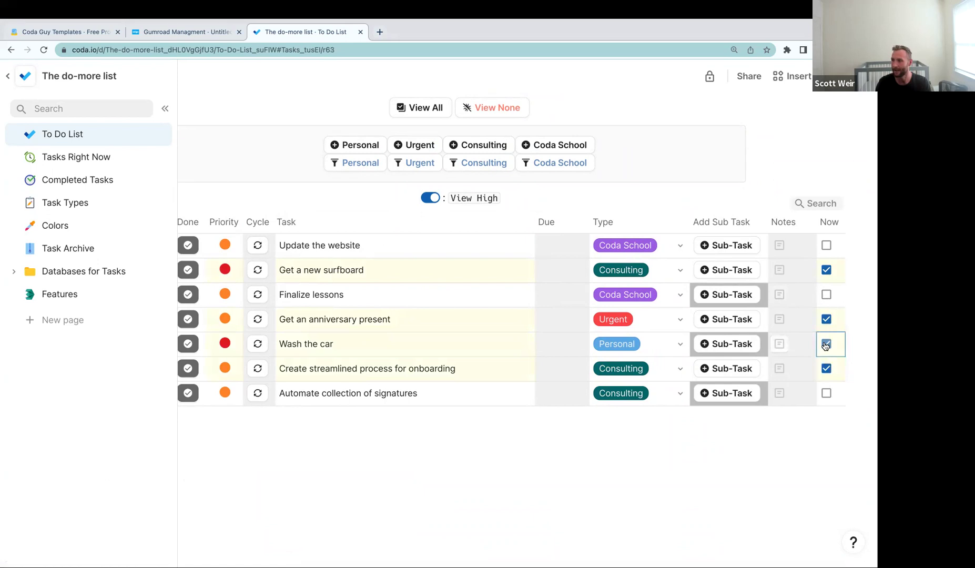
Step: Reorder the Tasks Right Now page so Wash the car is first and Get a new surfboard precedes Create streamlined process for onboarding
left_click(90, 161)
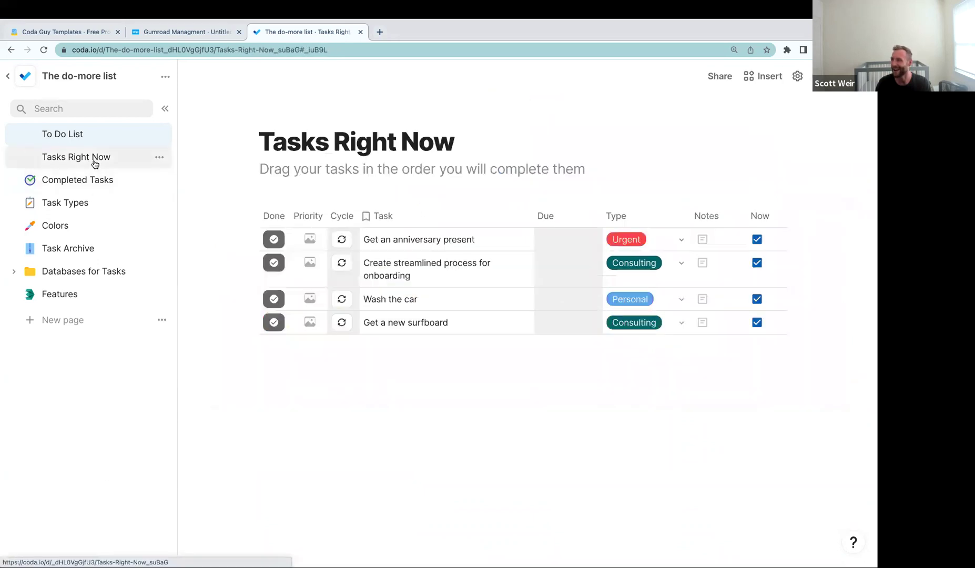
left_click(400, 293)
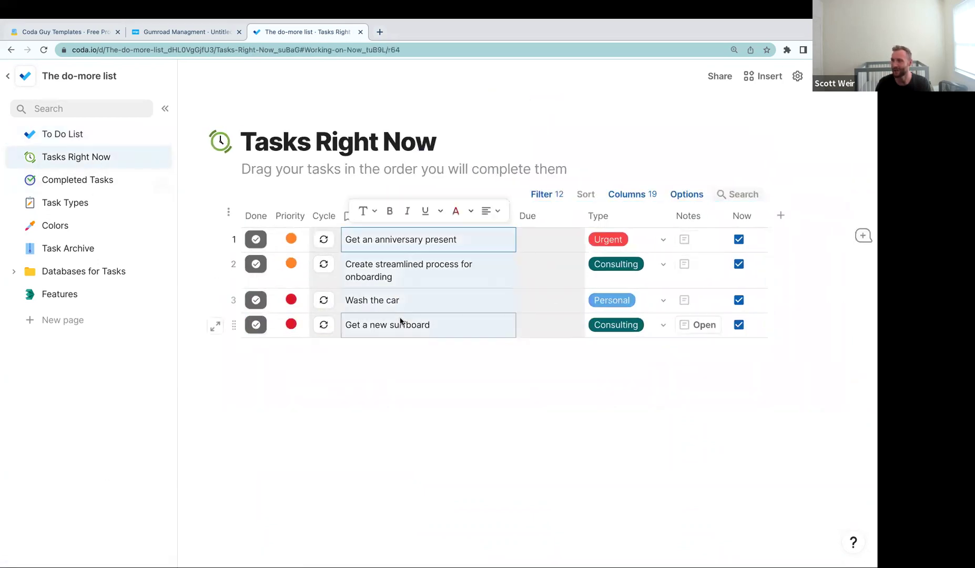
left_click(395, 281)
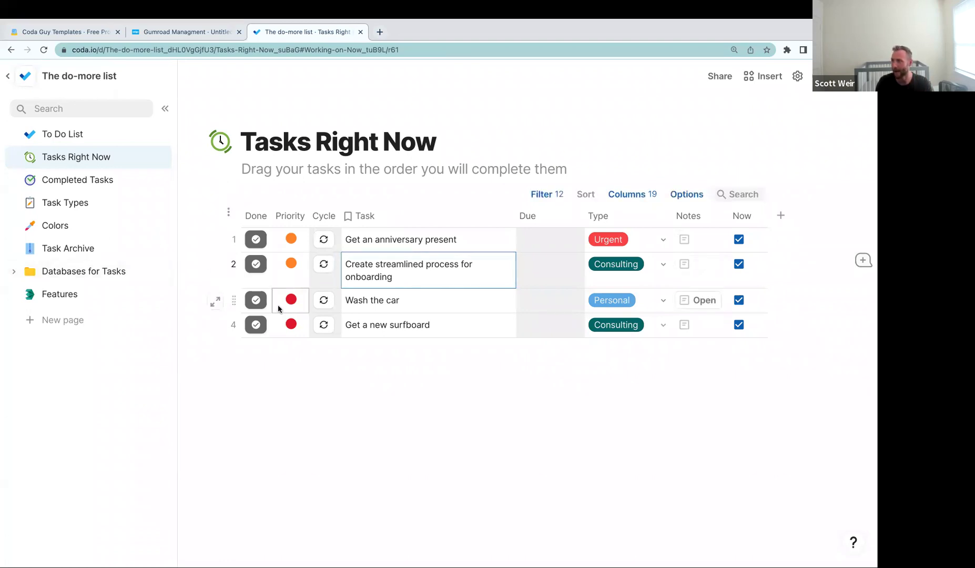
left_click_drag(234, 299, 243, 235)
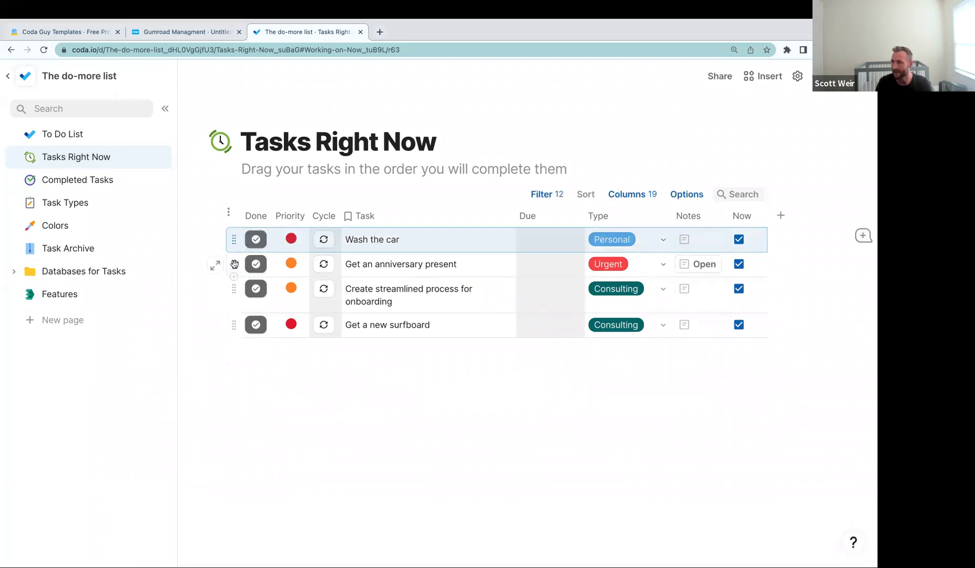
left_click_drag(233, 322, 235, 289)
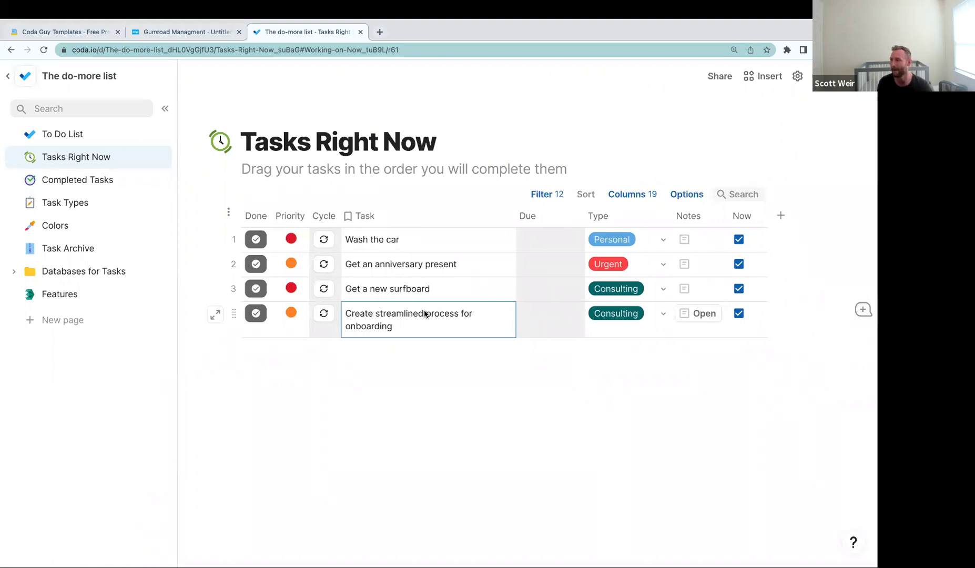
Step: Mark the Get a new surfboard task as done on the To Do List page
left_click(90, 140)
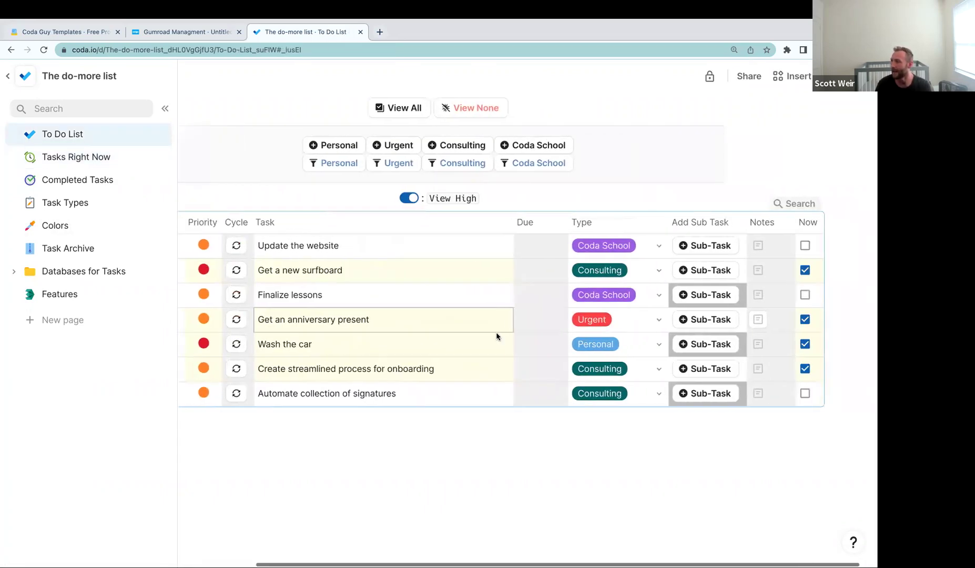
scroll(531, 308, "right", 1)
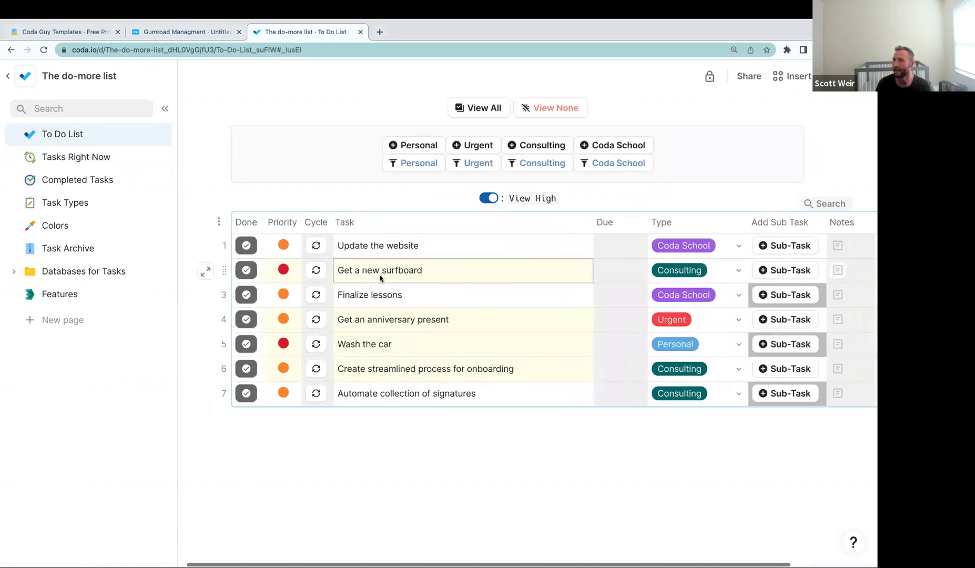
left_click(246, 271)
left_click(400, 296)
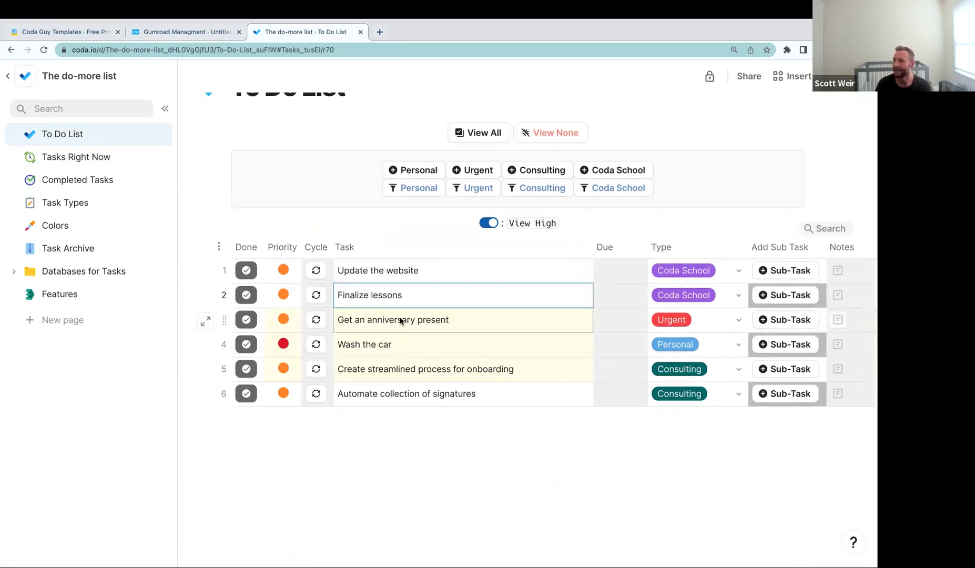
Step: Add the subtasks Decided what to buy and But it to the Get an anniversary present task
left_click(792, 328)
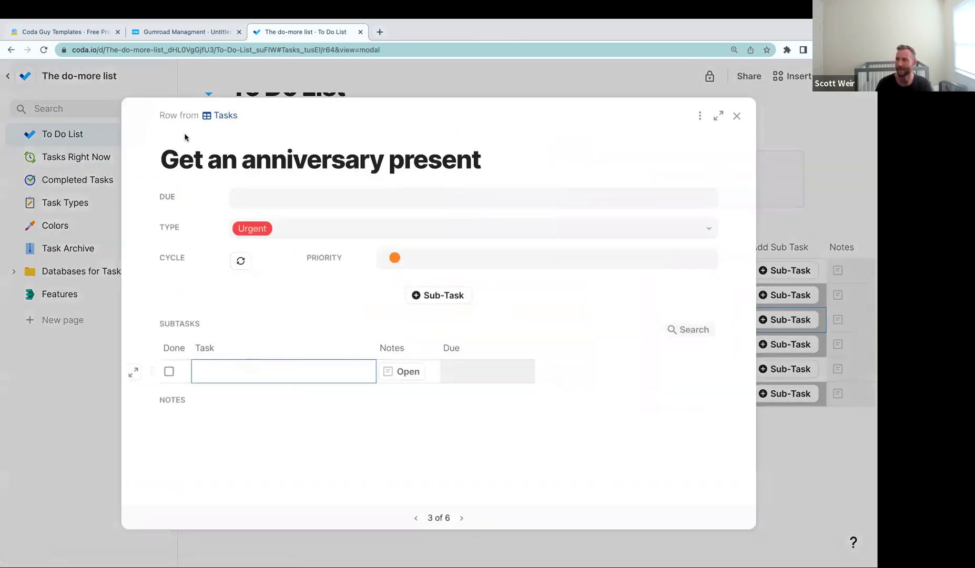
left_click(288, 373)
type("D")
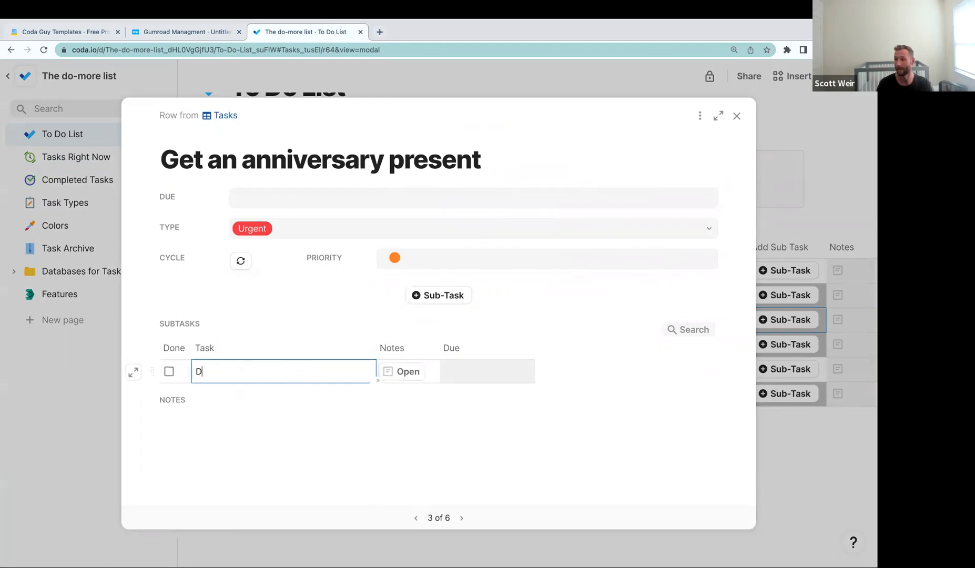
type("ecided what to buy")
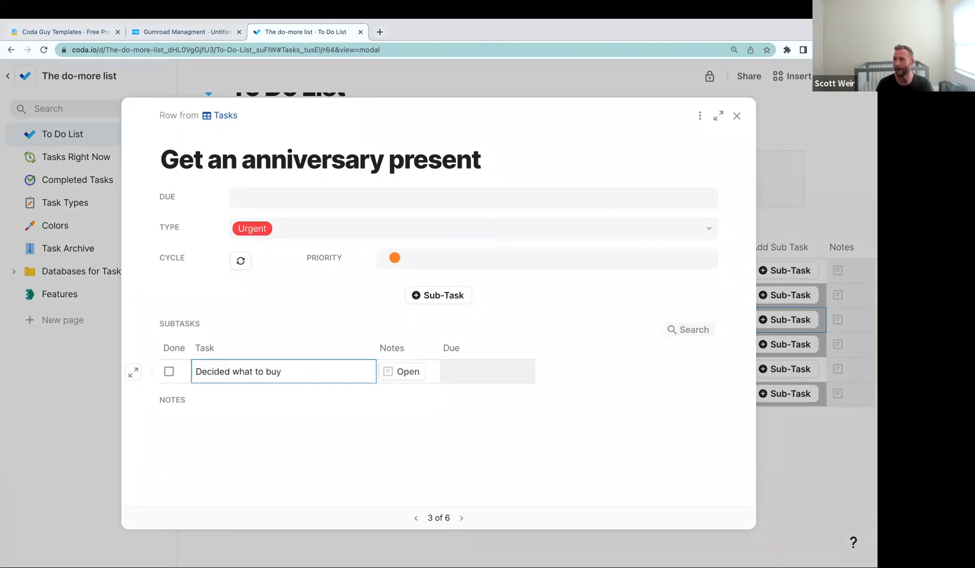
key("Return")
left_click(438, 303)
type("B")
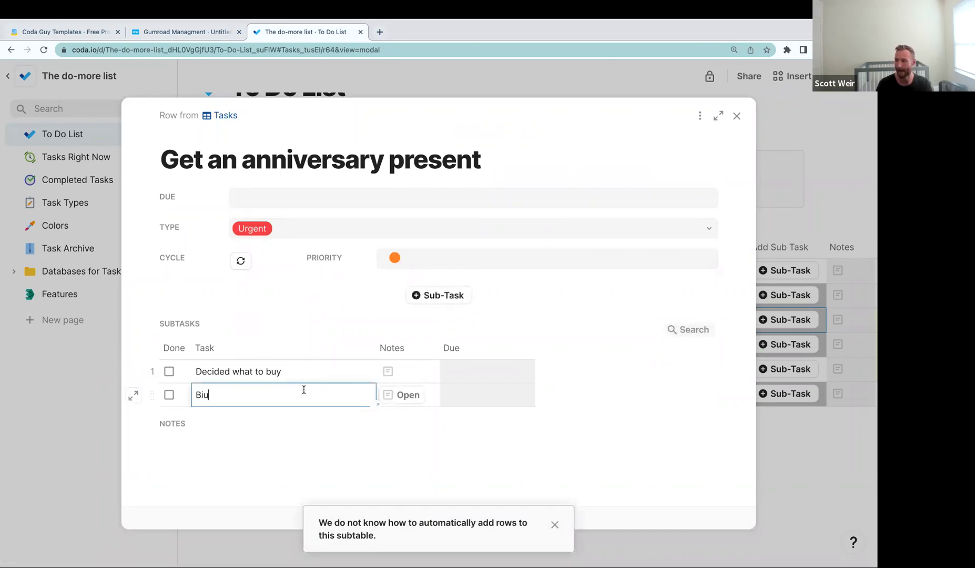
type("ut it")
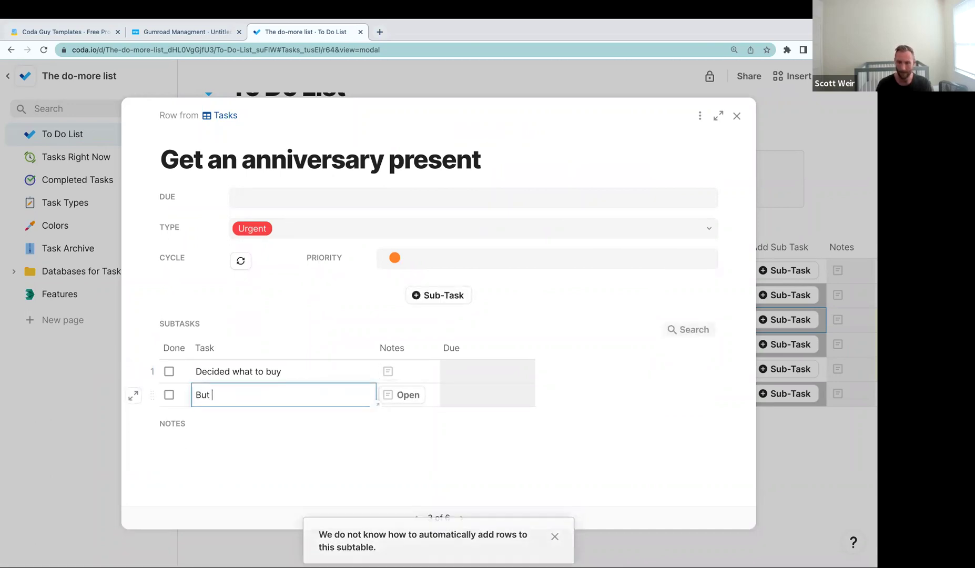
left_click(737, 116)
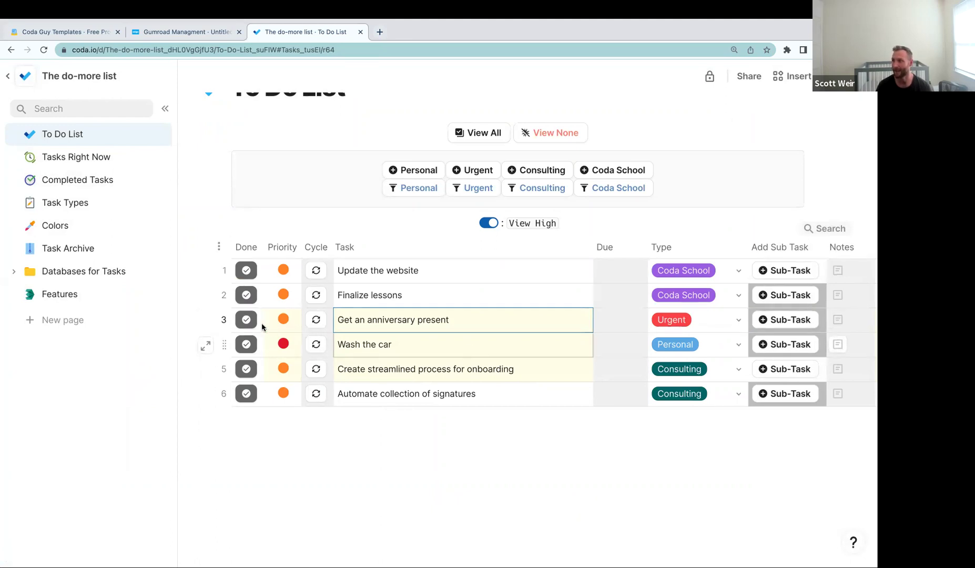
Step: Try to mark Get an anniversary present as done, examine the confirmation view with its open subtasks, and dismiss it
left_click(245, 320)
left_click_drag(299, 154, 576, 160)
left_click_drag(350, 179, 626, 183)
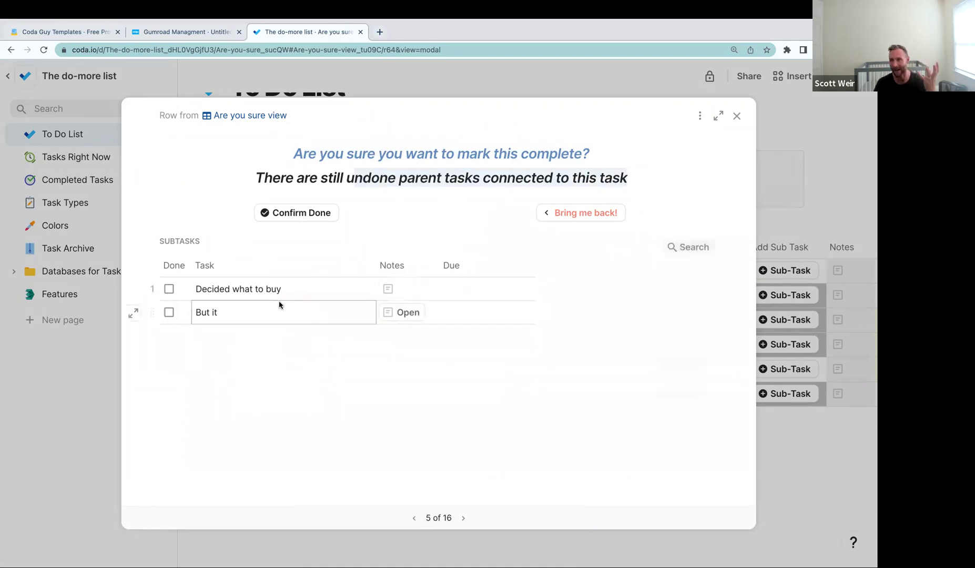
left_click_drag(244, 298, 241, 315)
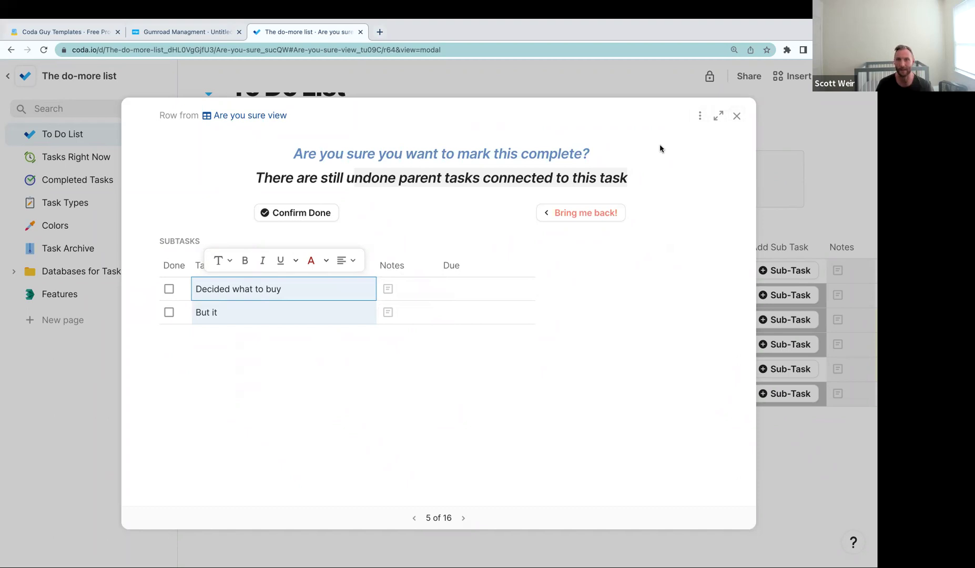
left_click(734, 117)
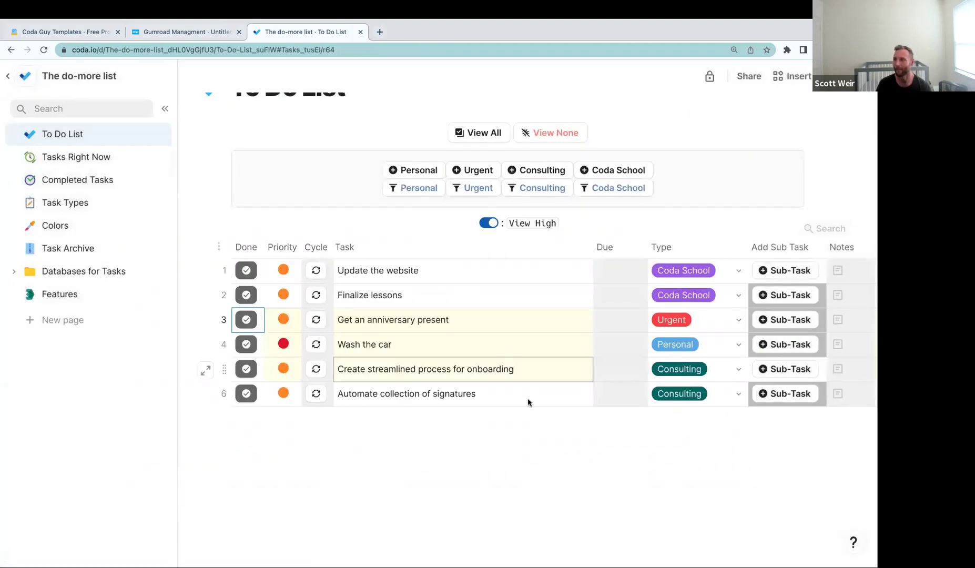
Step: Examine the Colors page, checking the color previews and which task type uses each color
scroll(527, 396, "up", 1)
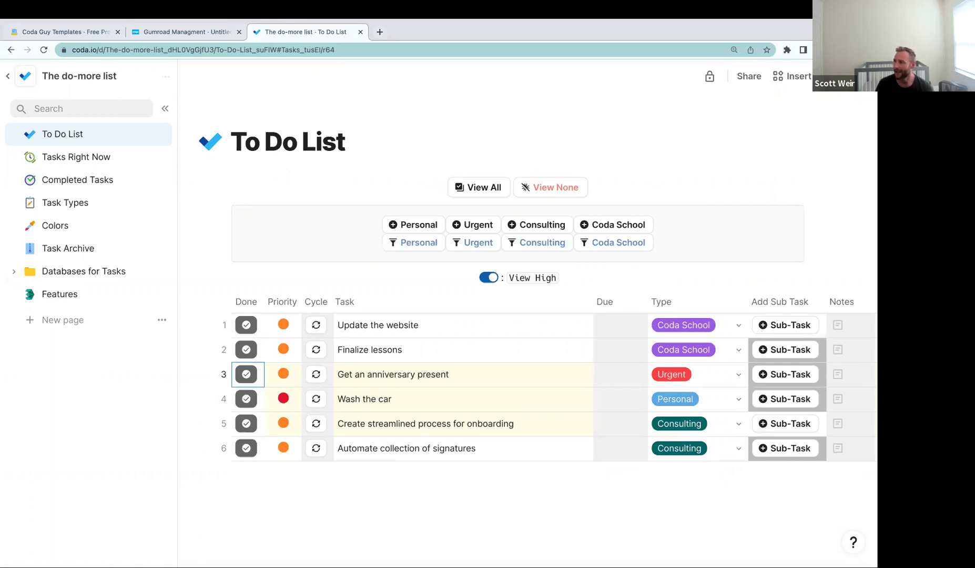
left_click(88, 232)
scroll(287, 212, "down", 1)
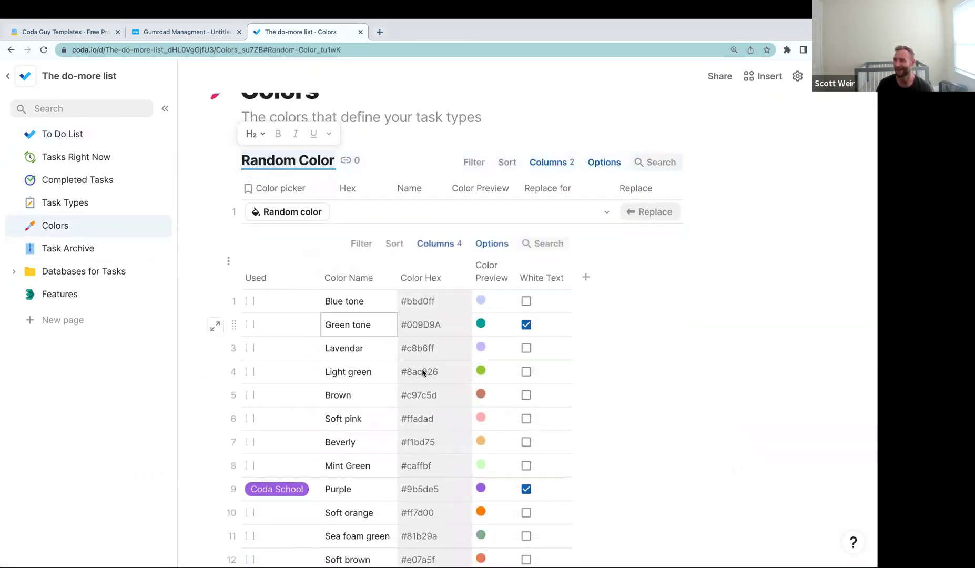
left_click(492, 301)
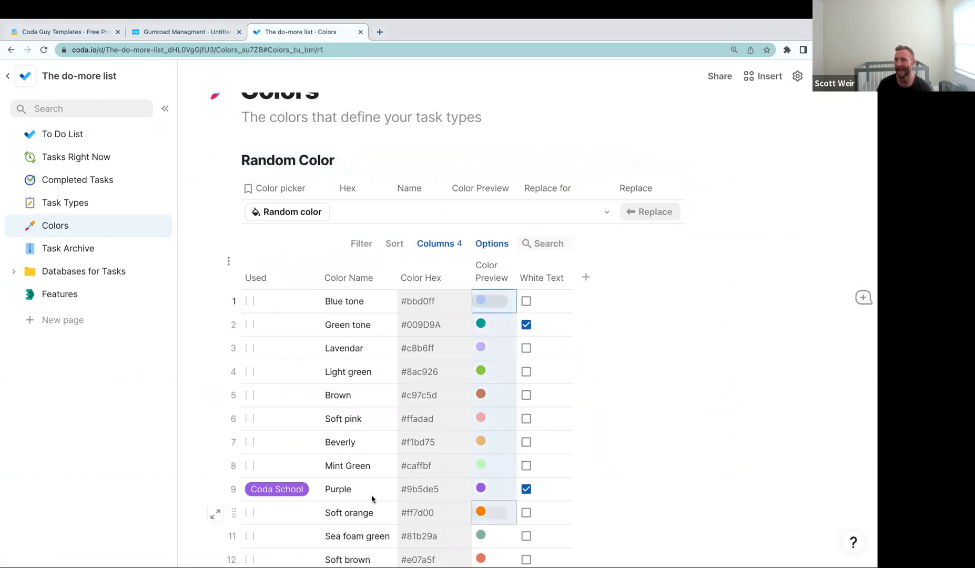
scroll(370, 497, "down", 7)
left_click(336, 368)
scroll(337, 371, "up", 1)
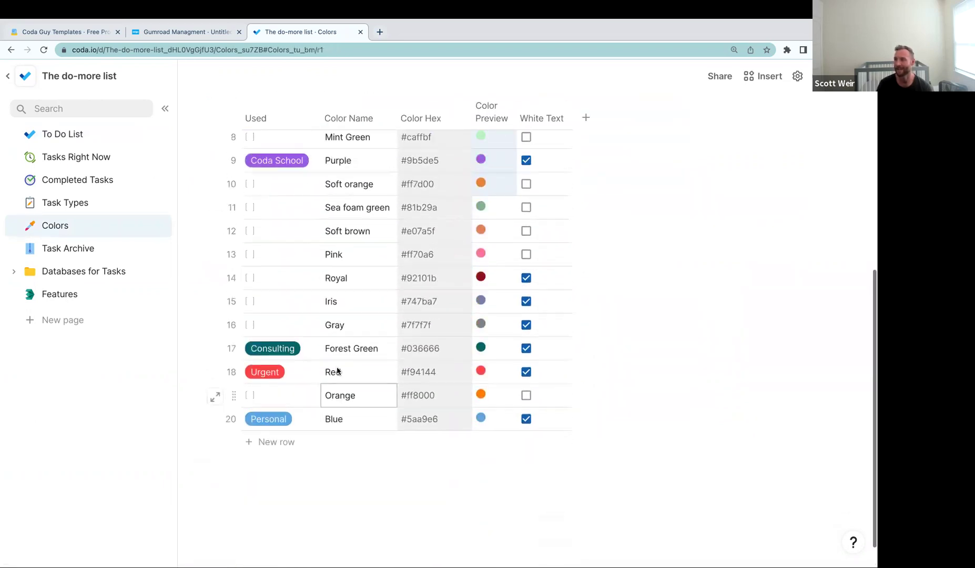
scroll(338, 371, "up", 6)
Step: Set the color of the Personal task type to Light green on the Task Types page
left_click(65, 202)
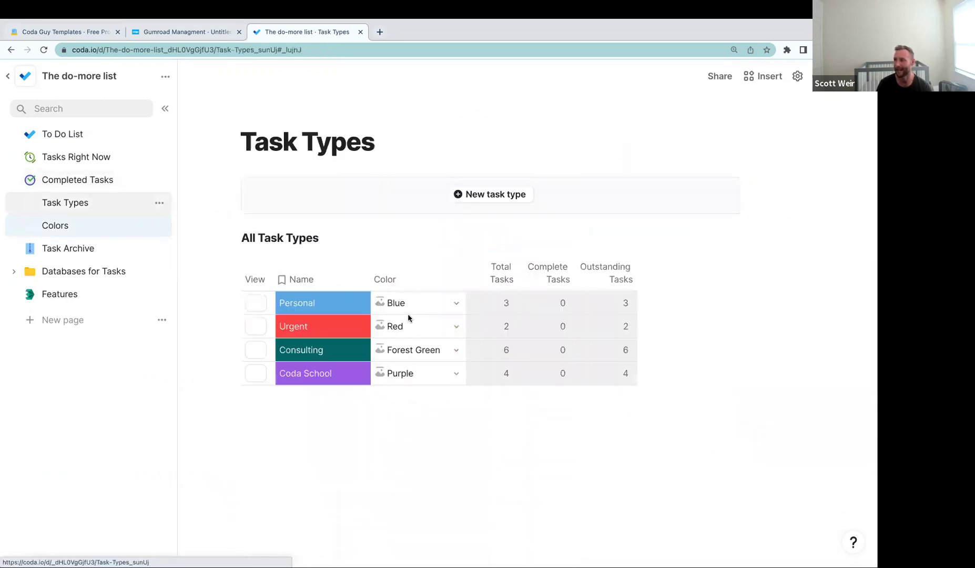
left_click(455, 303)
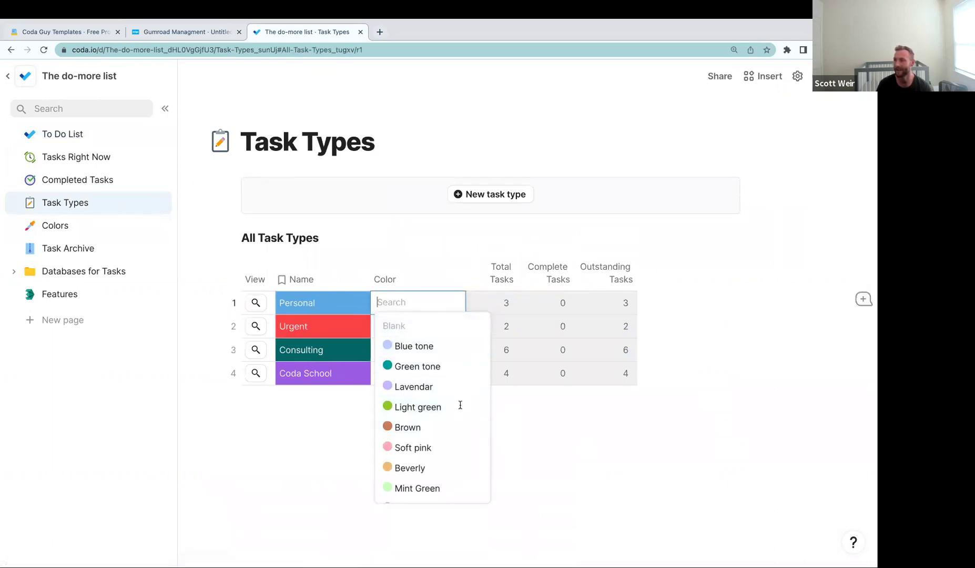
left_click(460, 406)
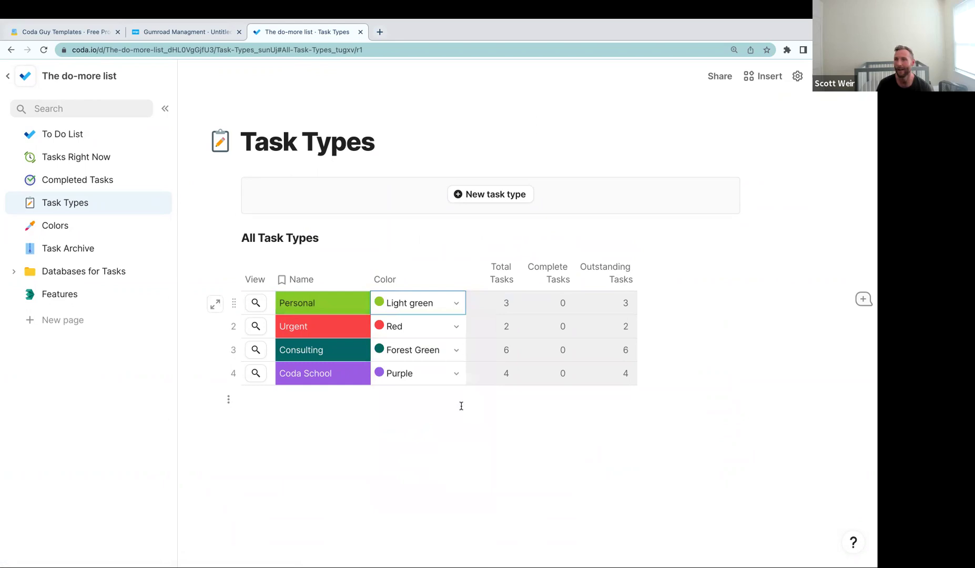
Step: Review the Completed Tasks page and check the color assigned to Personal on the Colors page
left_click(65, 179)
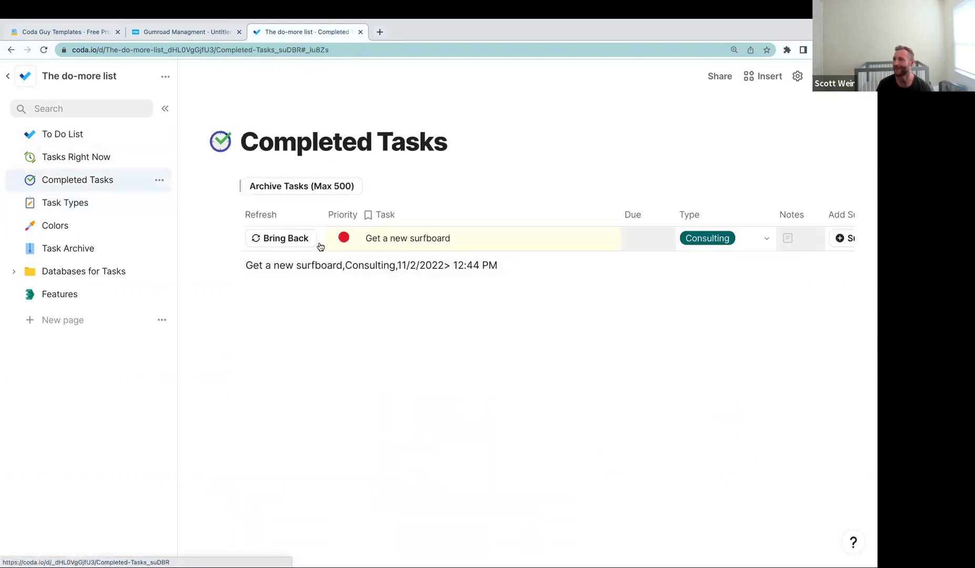
left_click(67, 224)
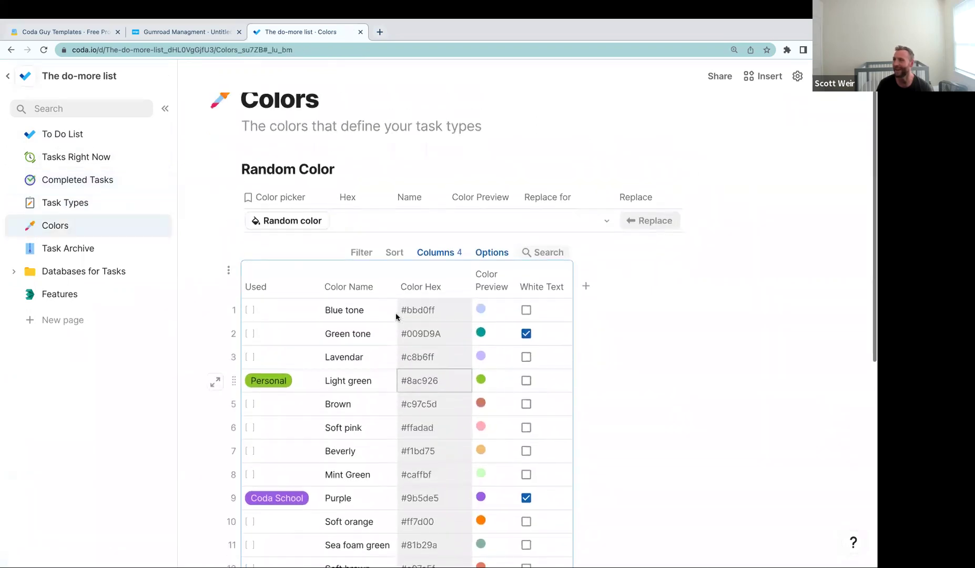
scroll(465, 334, "down", 6)
scroll(368, 290, "up", 7)
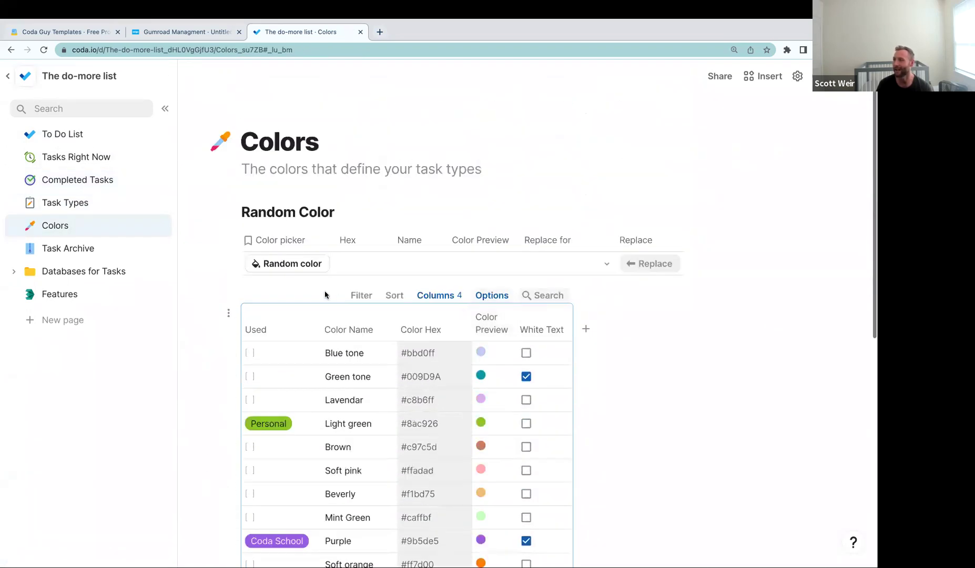
Step: Generate random colors until Pink (#f1c3bf) is offered and replace Soft pink in the Colors table with it
left_click(284, 272)
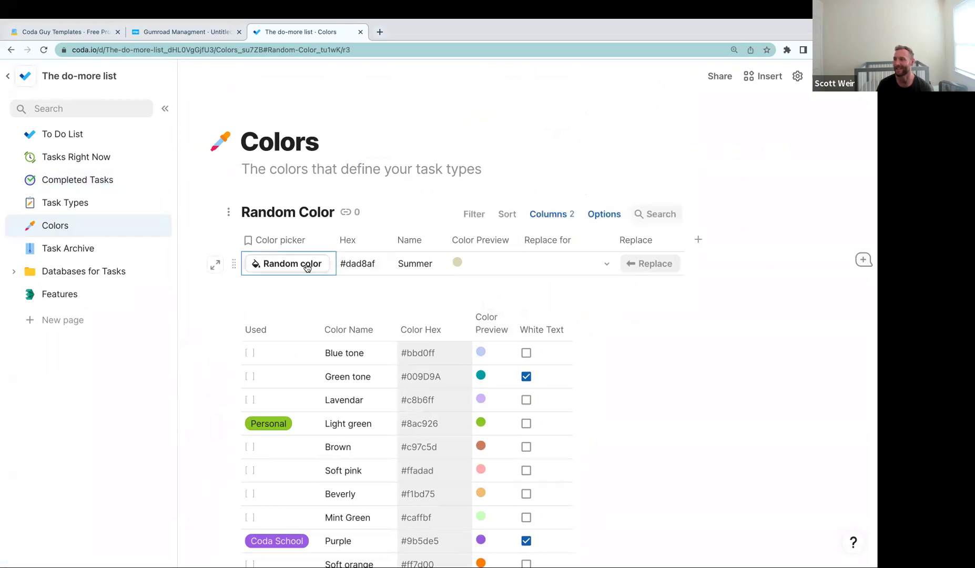
left_click(610, 265)
scroll(583, 392, "down", 5)
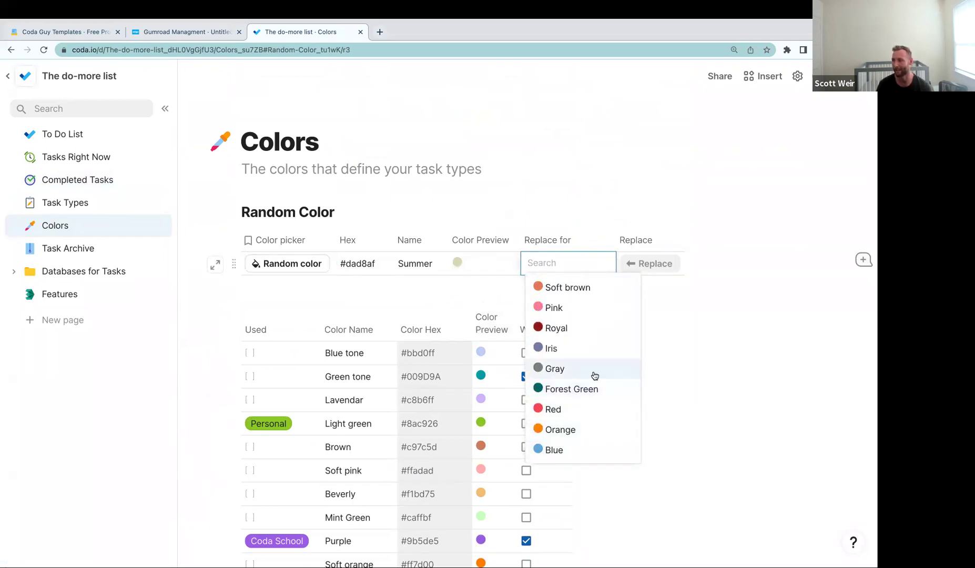
left_click(376, 258)
left_click(292, 264)
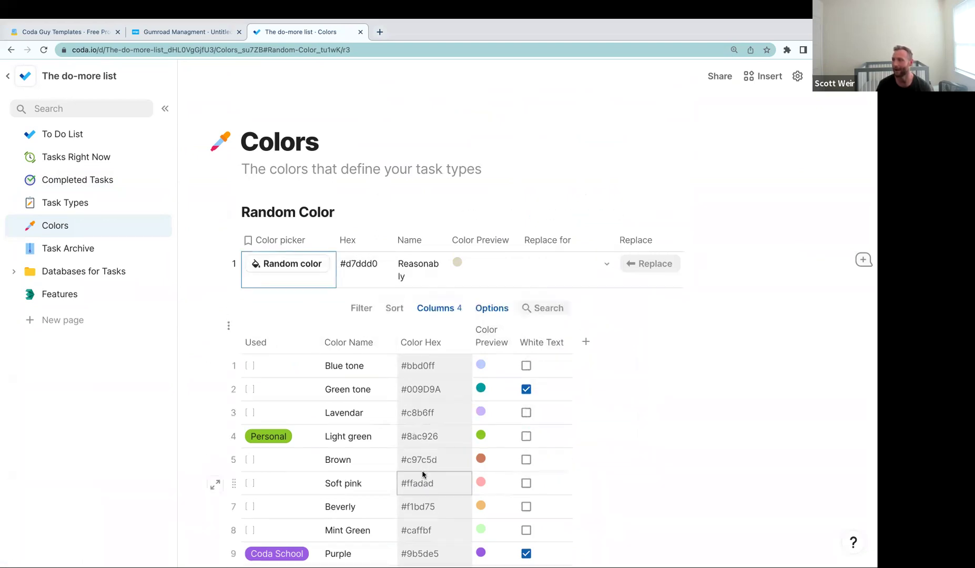
left_click(280, 264)
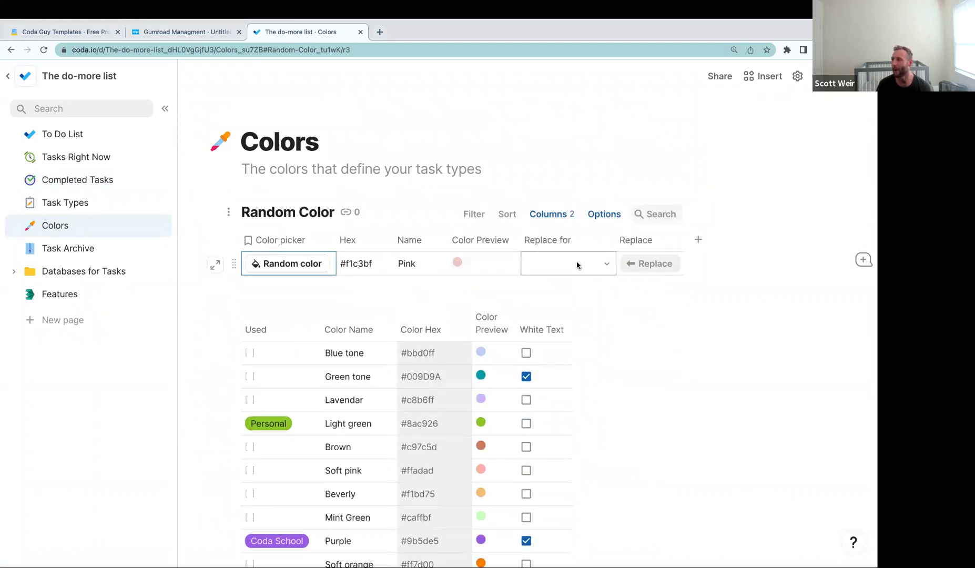
left_click(606, 264)
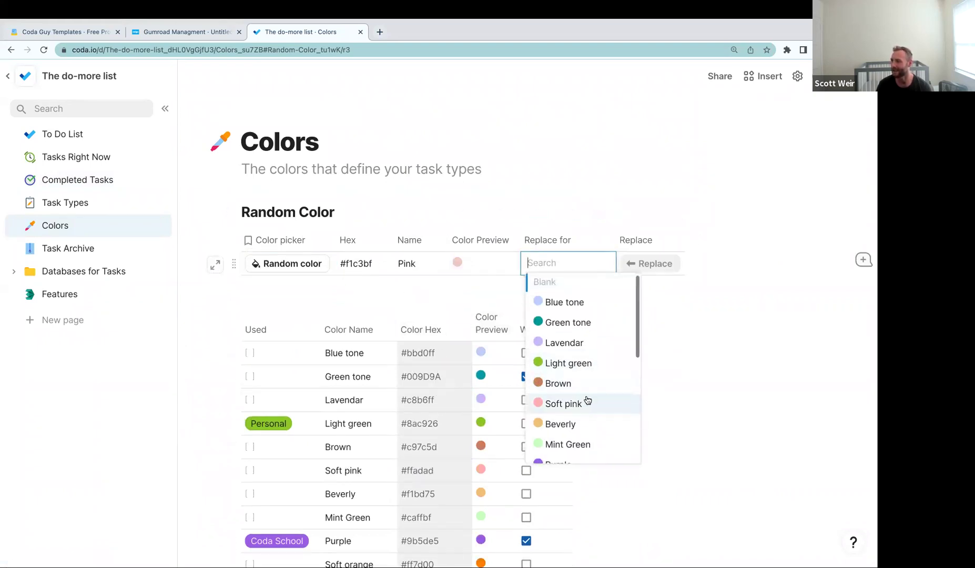
left_click(583, 402)
left_click(659, 265)
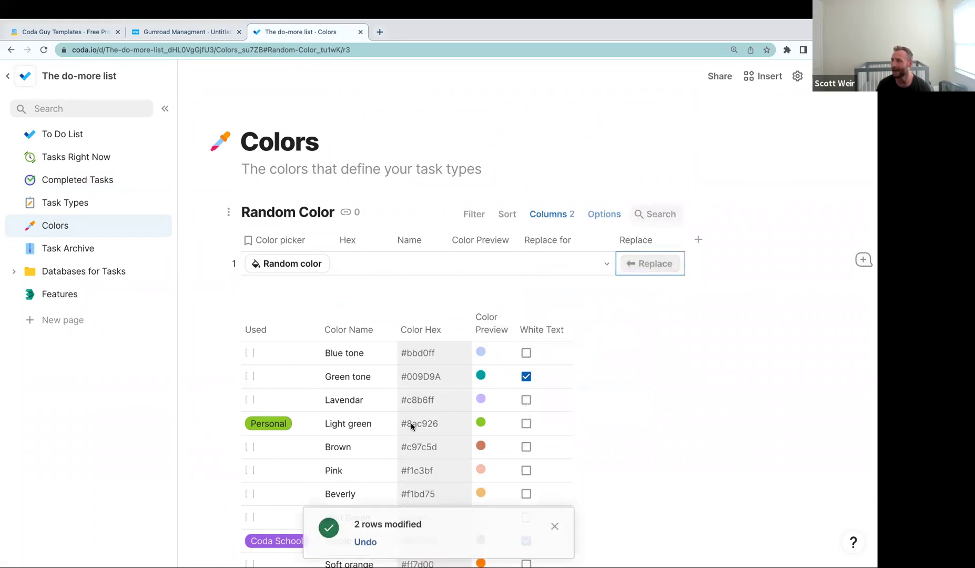
Step: Check the replaced Pink row and its color preview in the Colors table
scroll(406, 439, "down", 2)
scroll(406, 450, "down", 3)
left_click(313, 245)
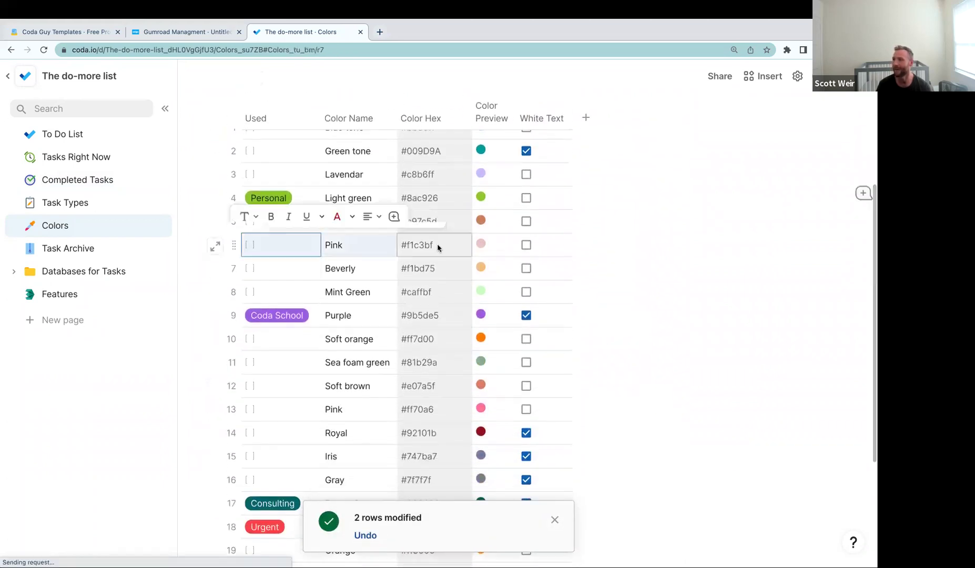
scroll(484, 320, "up", 5)
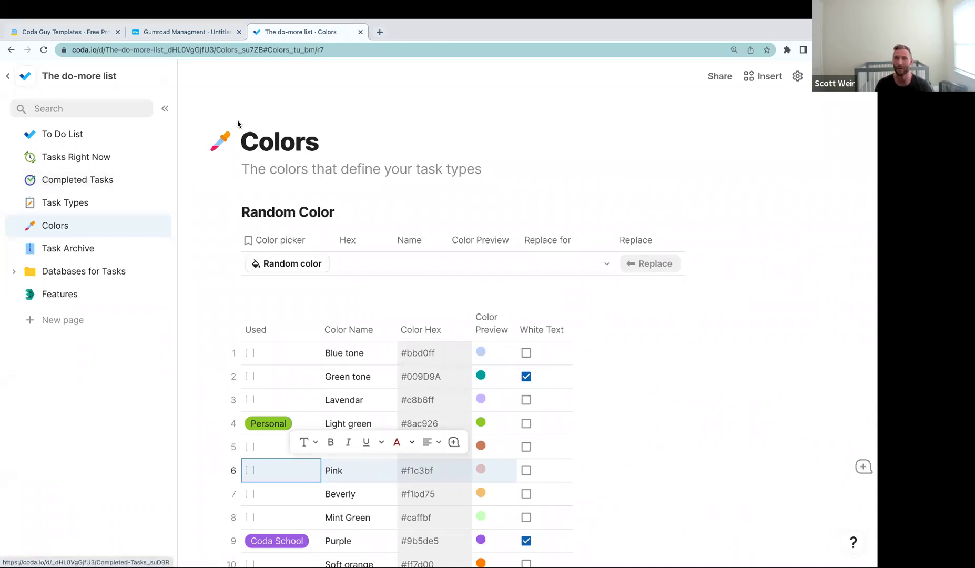
Step: Open The Coda Quiz doc in a new browser tab and collapse its page sidebar to view the skills assessment
left_click(378, 32)
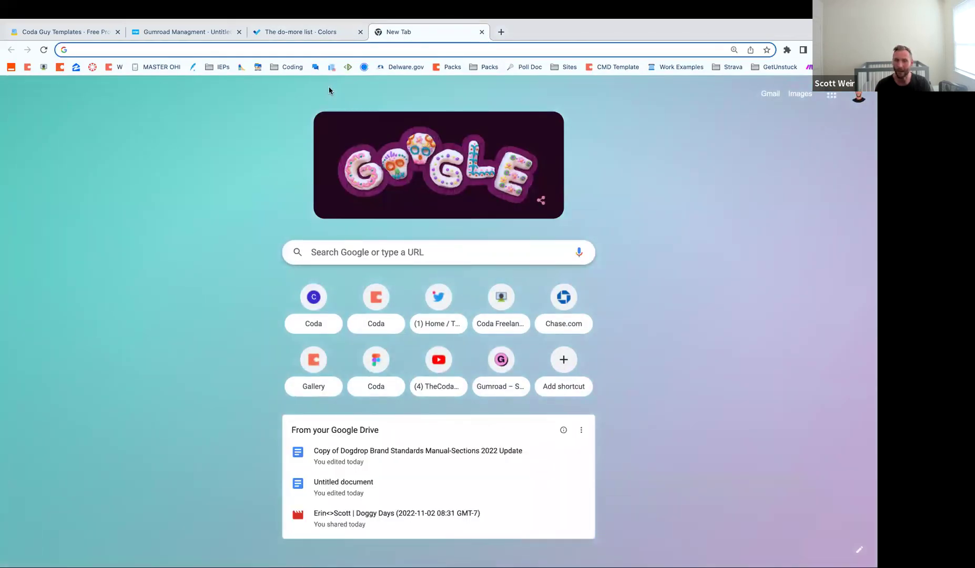
type("the coda")
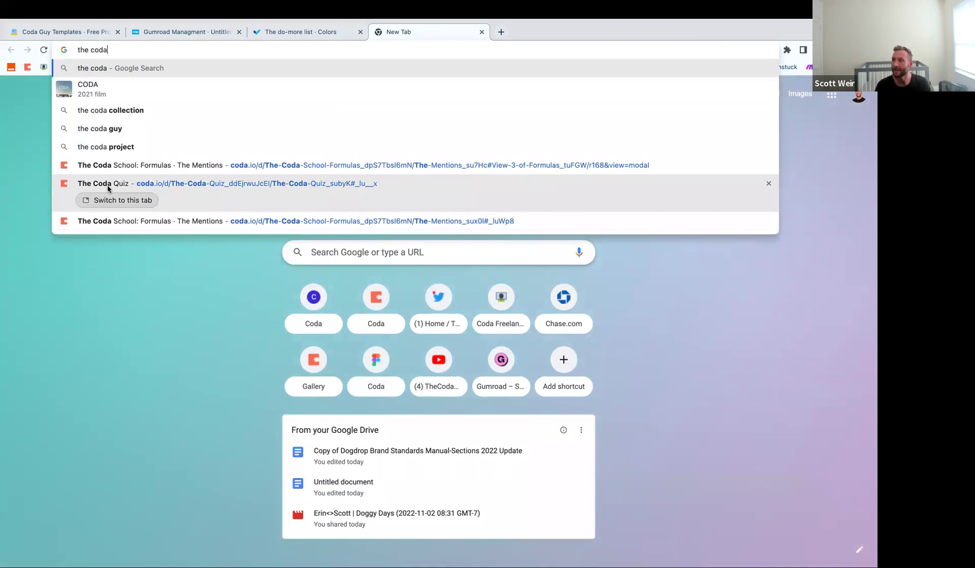
left_click(107, 185)
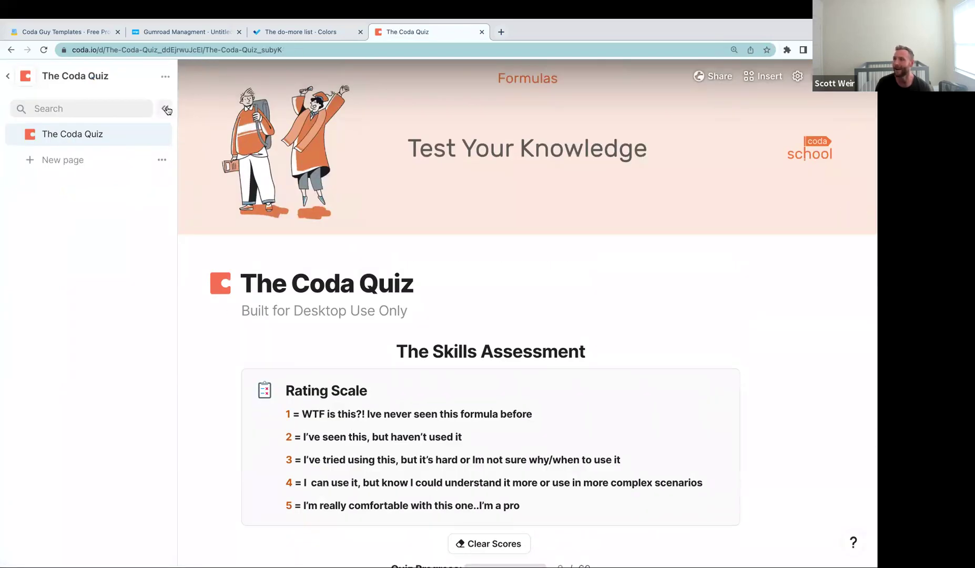
left_click(166, 109)
scroll(381, 284, "down", 5)
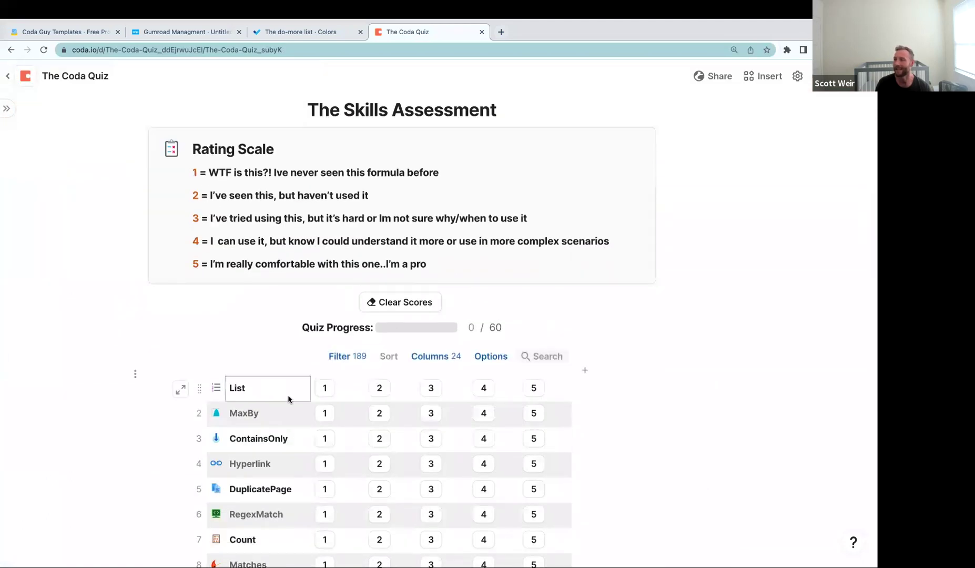
scroll(550, 463, "up", 5)
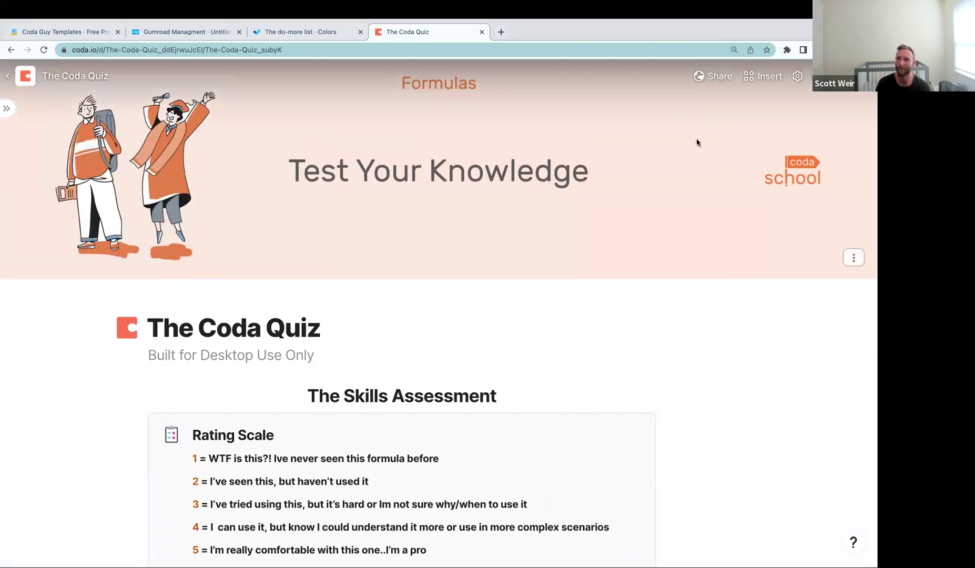
Step: Copy the published link of The Coda Quiz from its sharing options
left_click(707, 78)
left_click(514, 424)
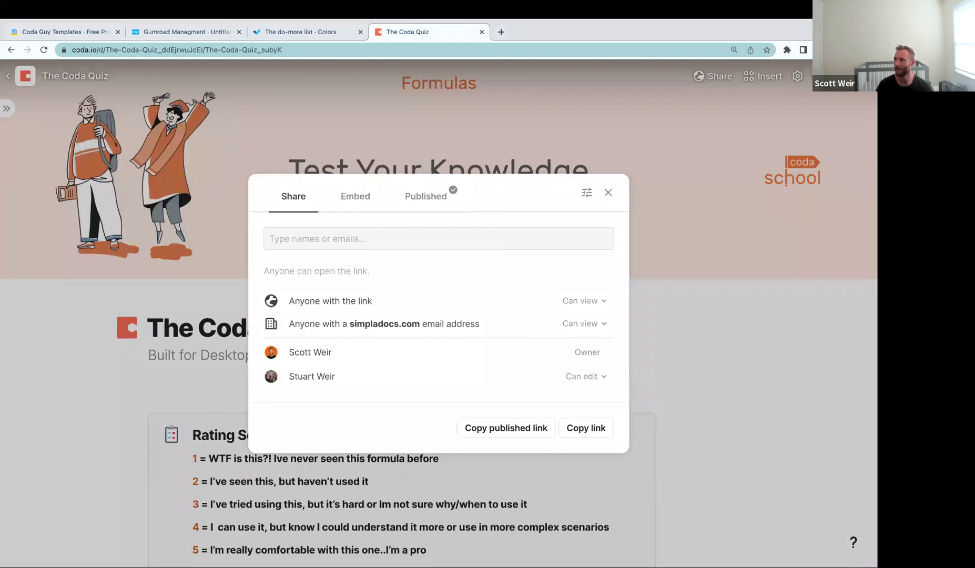
left_click(605, 192)
Step: Look over the quiz's formula list with its 1 to 5 ratings and page navigation
scroll(578, 446, "down", 11)
scroll(578, 447, "up", 3)
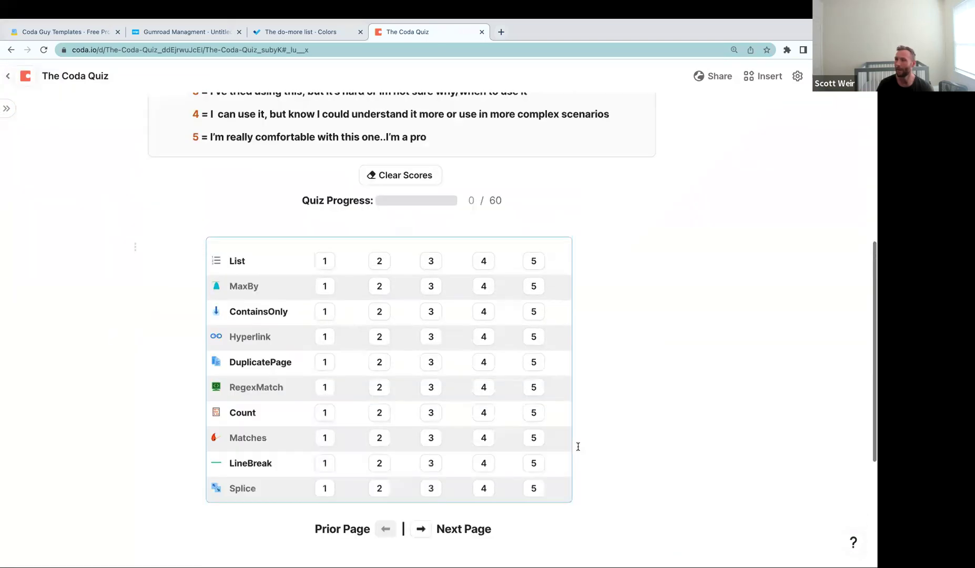
scroll(577, 446, "up", 10)
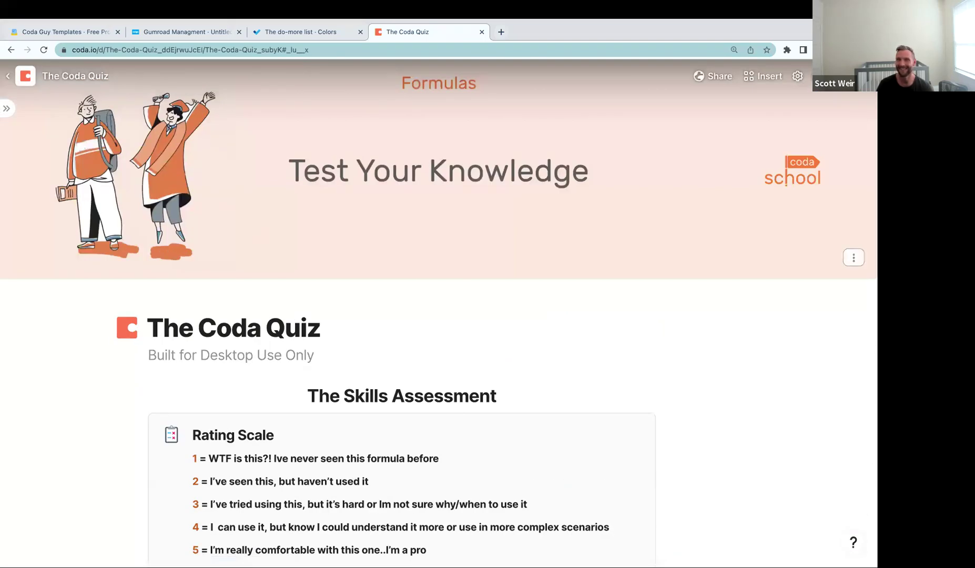